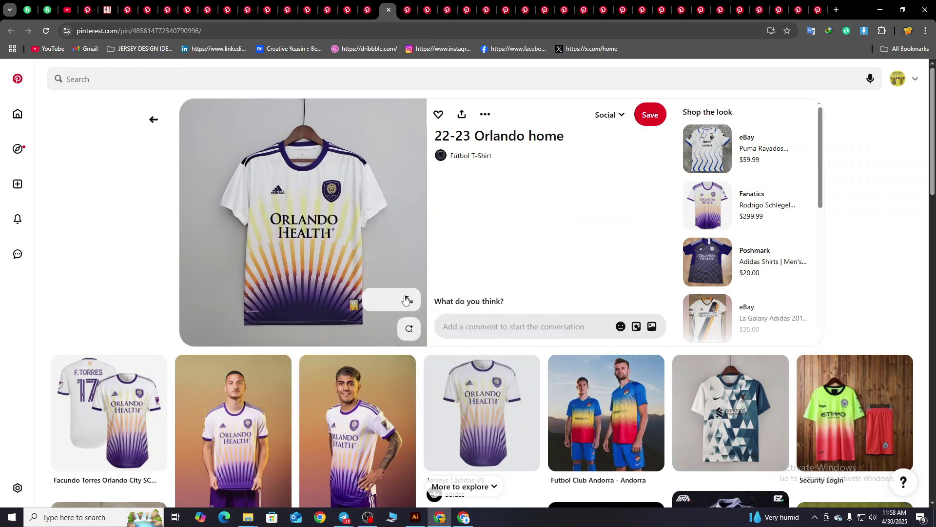
Copy the Orlando jersey photo from Chrome and paste it into the Illustrator document.
{"action": "left_click", "coordinate": [409, 299]}
{"action": "right_click", "coordinate": [429, 260]}
{"action": "left_click", "coordinate": [461, 297]}
{"action": "left_click", "coordinate": [415, 517]}
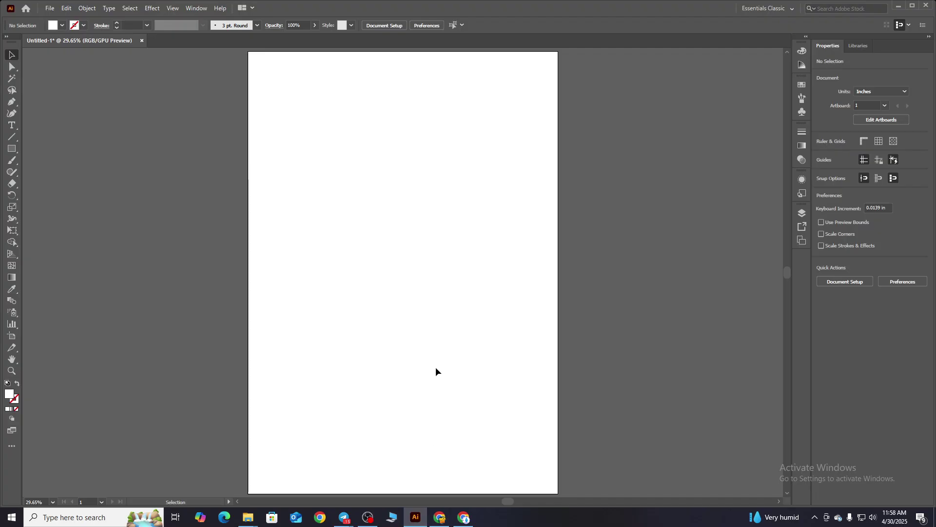
{"action": "key", "text": "ctrl+v"}
Crop the jersey photo slightly on its left and right sides.
{"action": "left_click", "coordinate": [276, 29]}
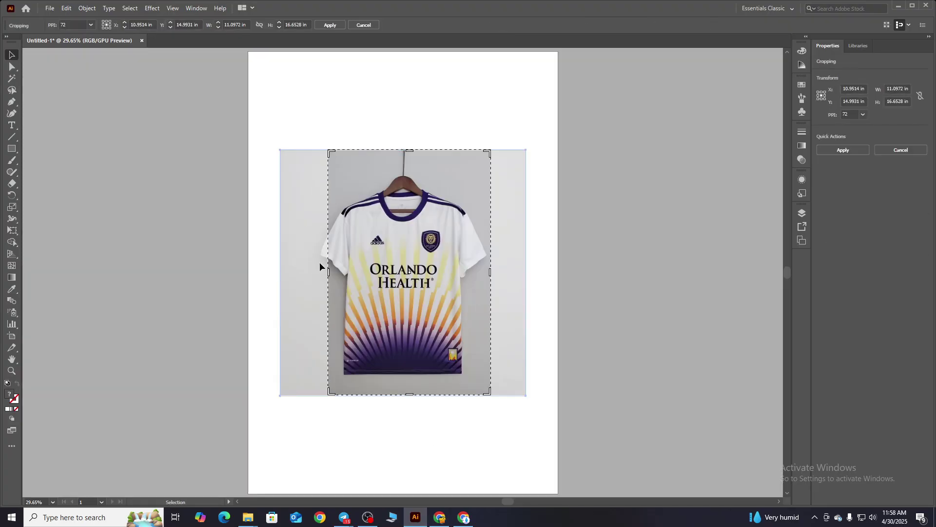
{"action": "left_click_drag", "start_coordinate": [323, 271], "coordinate": [320, 271]}
{"action": "left_click_drag", "start_coordinate": [486, 269], "coordinate": [488, 272]}
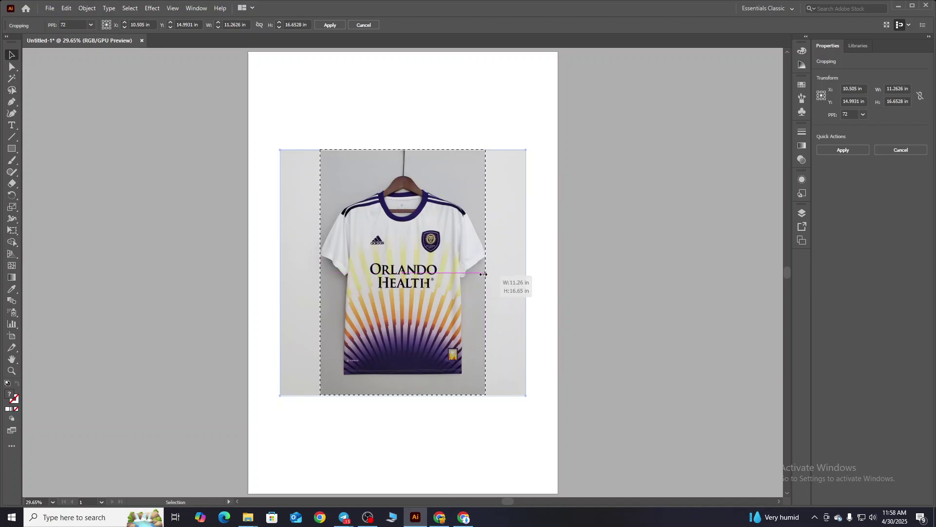
{"action": "key", "text": "Return"}
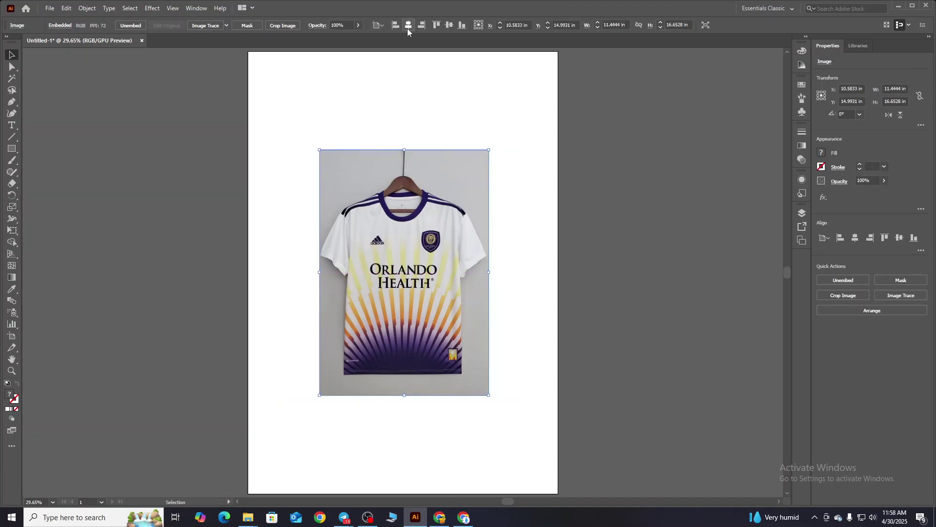
Centre the photo on the artboard and enlarge it to fill the artboard width.
{"action": "left_click", "coordinate": [408, 27]}
{"action": "left_click", "coordinate": [450, 25]}
{"action": "left_click_drag", "start_coordinate": [489, 273], "coordinate": [561, 320]}
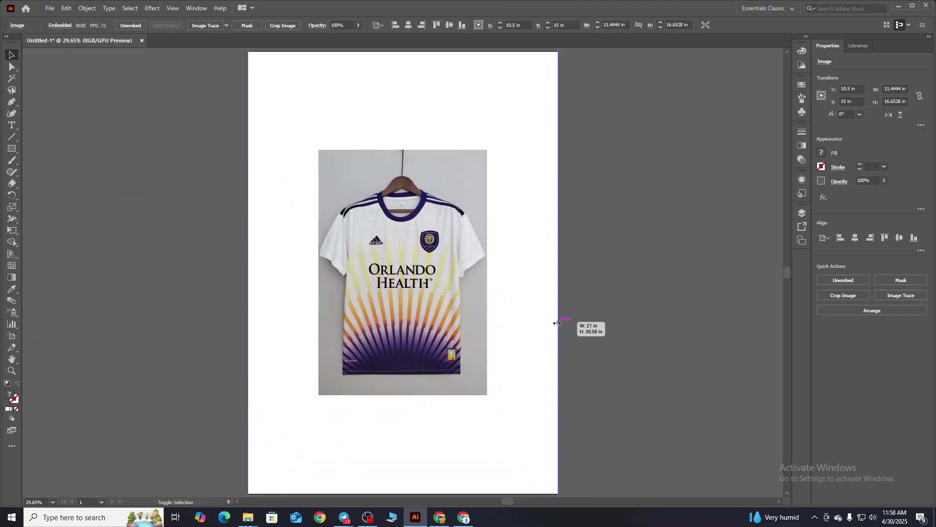
{"action": "left_click", "coordinate": [634, 306]}
{"action": "scroll", "coordinate": [538, 330], "scroll_direction": "up", "scroll_amount": 2}
{"action": "left_click", "coordinate": [538, 328]}
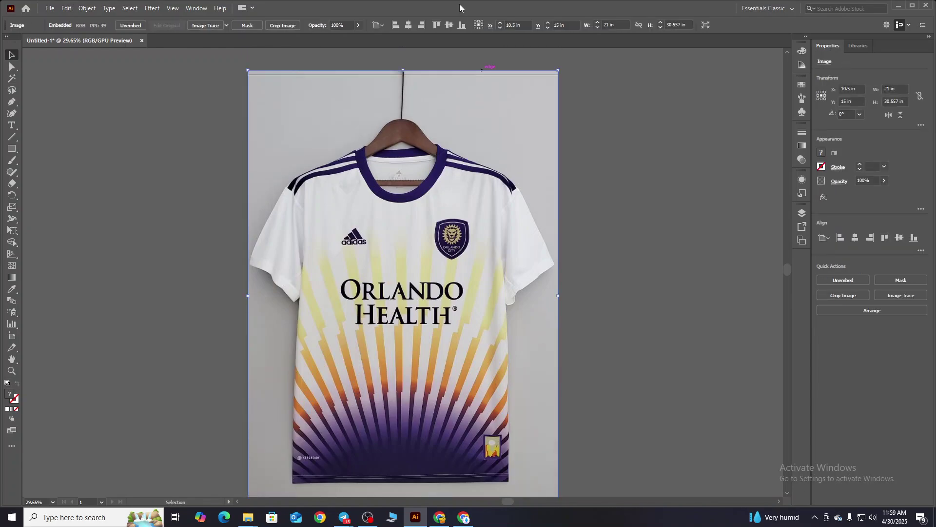
{"action": "left_click", "coordinate": [643, 261]}
{"action": "scroll", "coordinate": [541, 306], "scroll_direction": "down", "scroll_amount": 2}
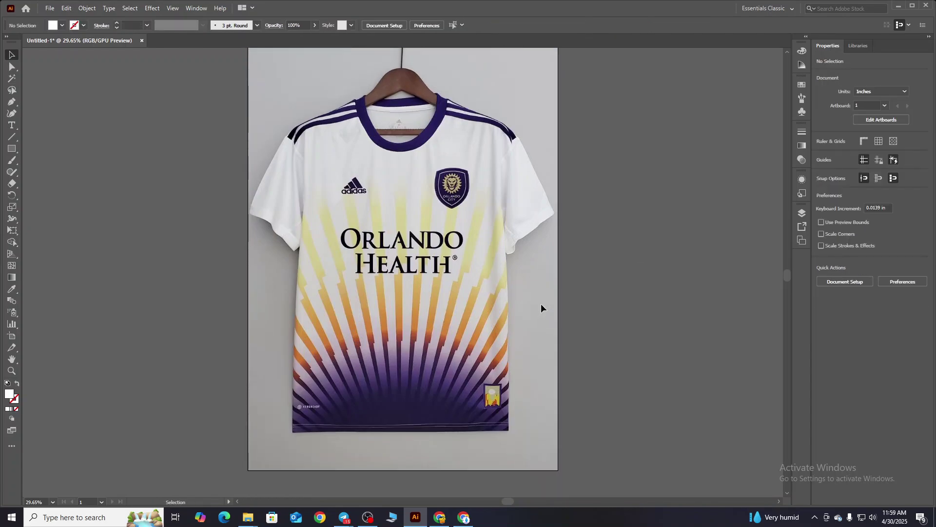
Draw a swatch rectangle left of the jersey and duplicate it into a column of four.
{"action": "key", "text": "m"}
{"action": "left_click_drag", "start_coordinate": [69, 134], "coordinate": [182, 173]}
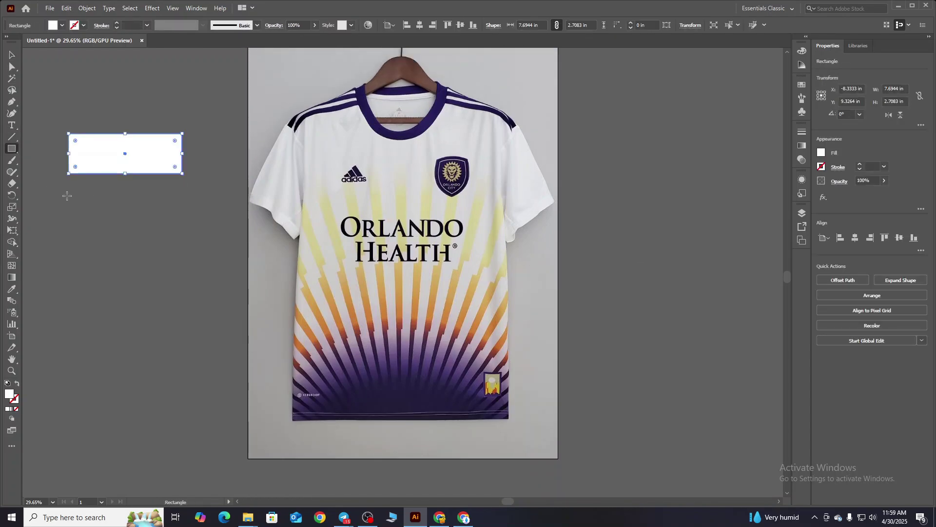
{"action": "left_click", "coordinate": [12, 54]}
{"action": "left_click_drag", "start_coordinate": [125, 153], "coordinate": [125, 204]}
{"action": "key", "text": "ctrl+d"}
{"action": "key", "text": "ctrl+d"}
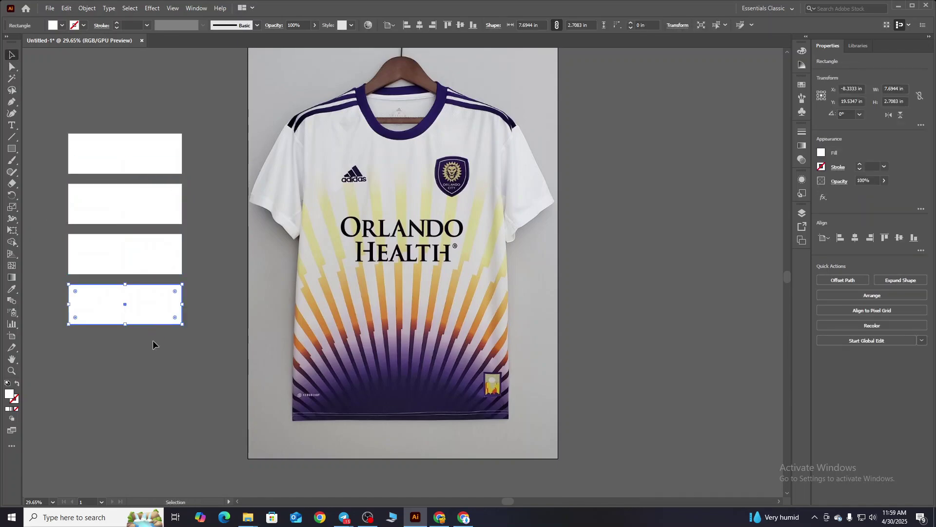
Fill the second, third and fourth rectangles with the jersey's pale yellow, orange and dark purple.
{"action": "left_click", "coordinate": [125, 203]}
{"action": "key", "text": "i"}
{"action": "left_click", "coordinate": [354, 192]}
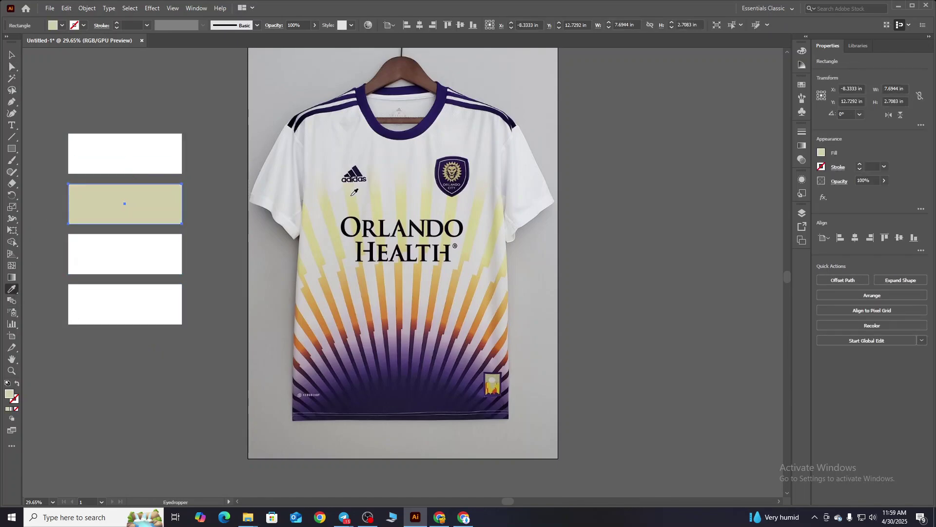
{"action": "left_click", "coordinate": [108, 251], "text": "ctrl"}
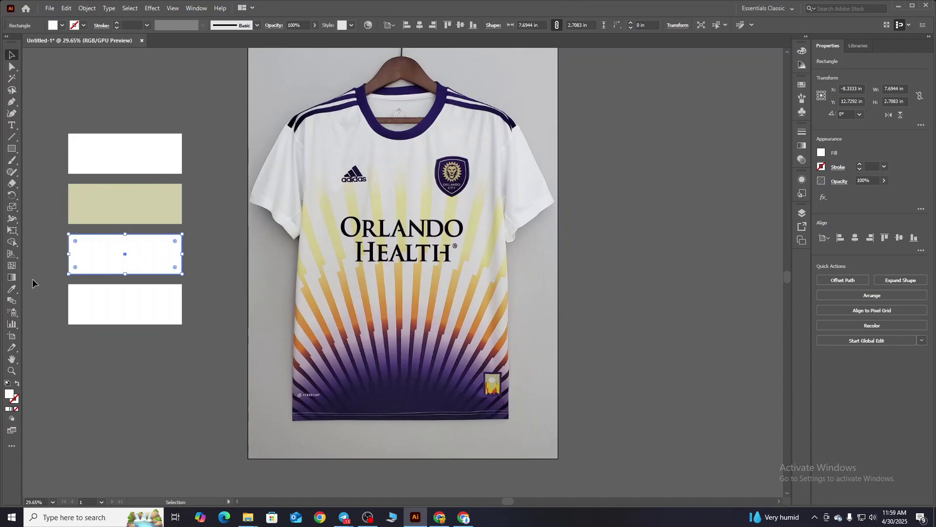
{"action": "left_click", "coordinate": [358, 299]}
{"action": "left_click", "coordinate": [134, 314], "text": "ctrl"}
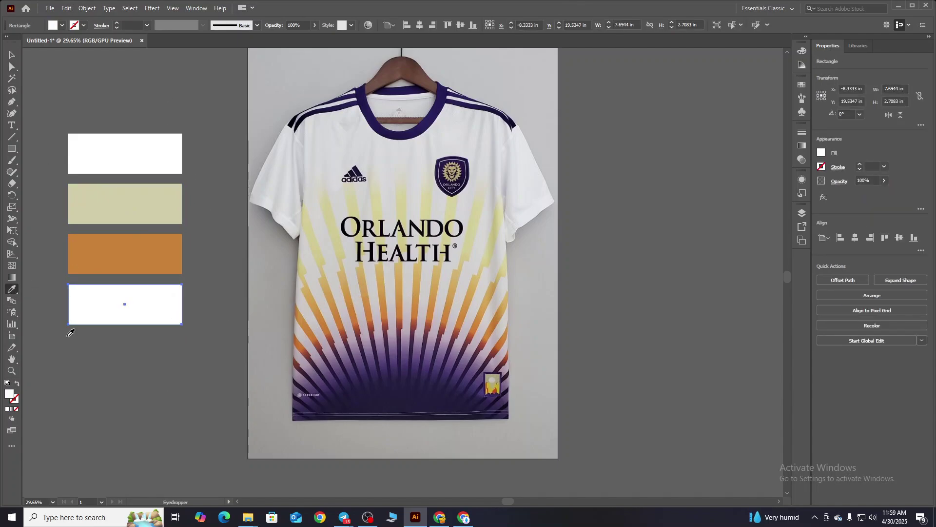
{"action": "left_click", "coordinate": [362, 380]}
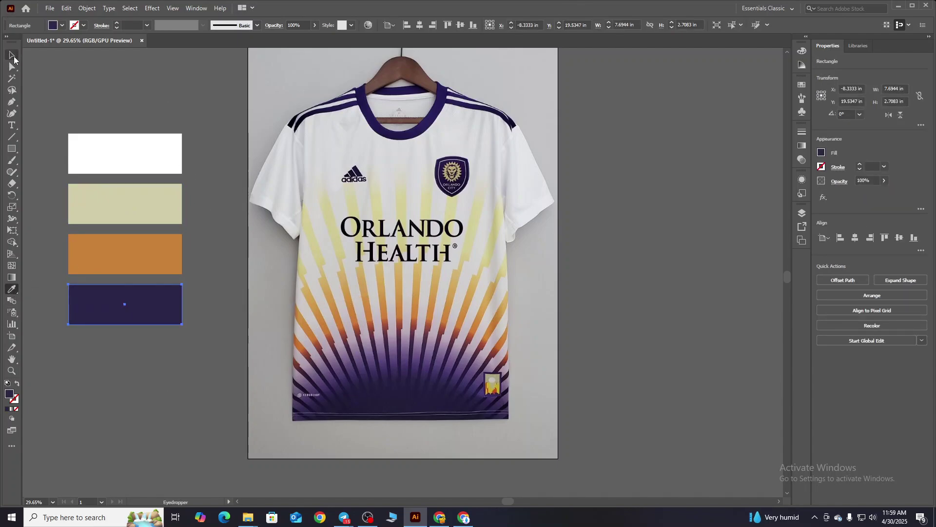
Add a copy below the purple swatch and fill it with the jersey's plum tone.
{"action": "left_click", "coordinate": [12, 55]}
{"action": "left_click_drag", "start_coordinate": [133, 303], "coordinate": [133, 355]}
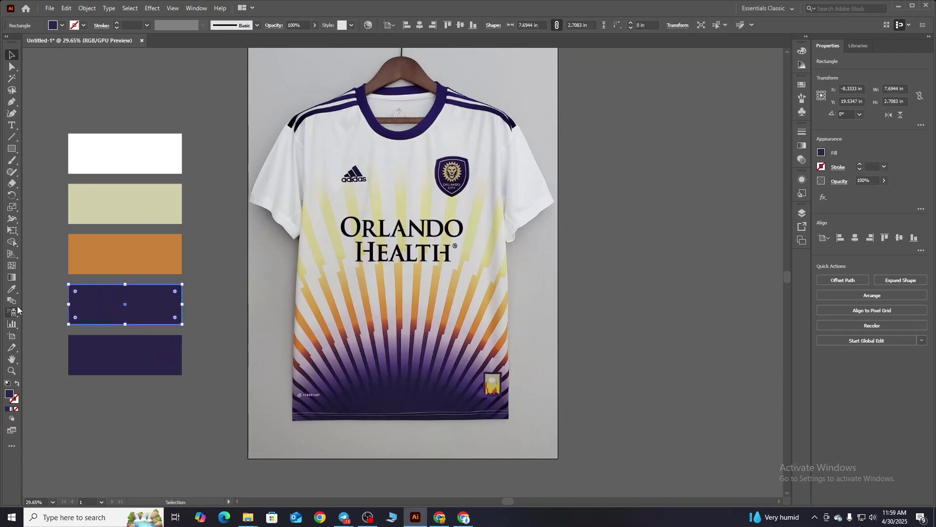
{"action": "left_click", "coordinate": [12, 289]}
{"action": "left_click", "coordinate": [365, 343]}
Add a copy above the white swatch and fill it with the jersey's navy.
{"action": "key", "text": "v"}
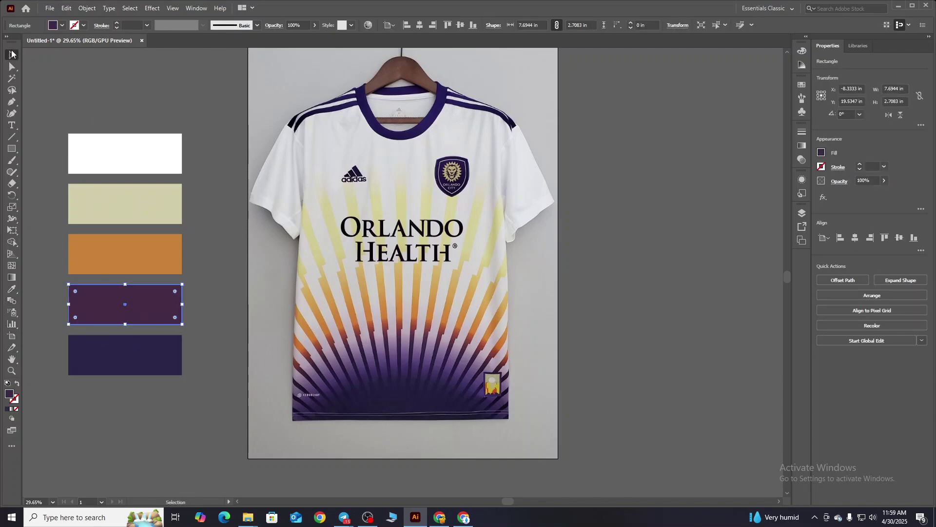
{"action": "left_click", "coordinate": [219, 234]}
{"action": "left_click_drag", "start_coordinate": [149, 157], "coordinate": [149, 113]}
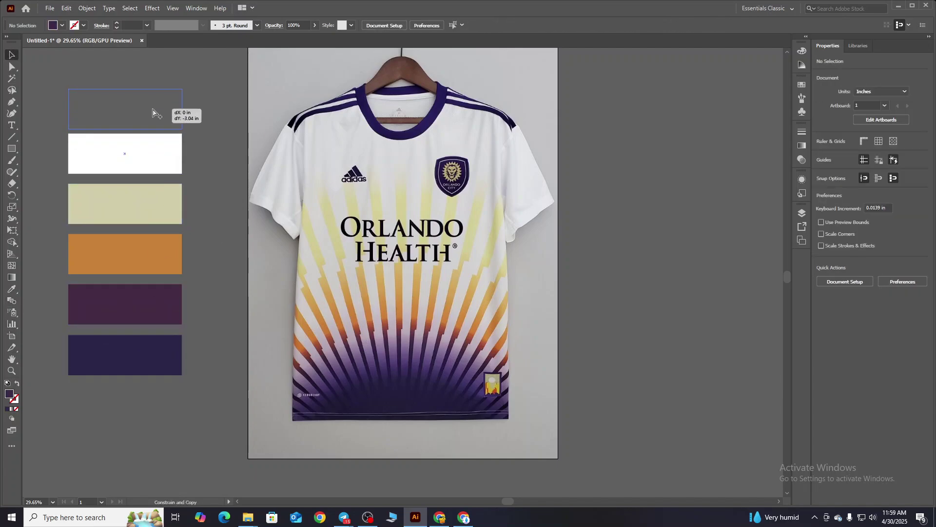
{"action": "left_click", "coordinate": [12, 289]}
{"action": "left_click", "coordinate": [377, 115]}
{"action": "left_click", "coordinate": [15, 54]}
{"action": "left_click", "coordinate": [339, 201]}
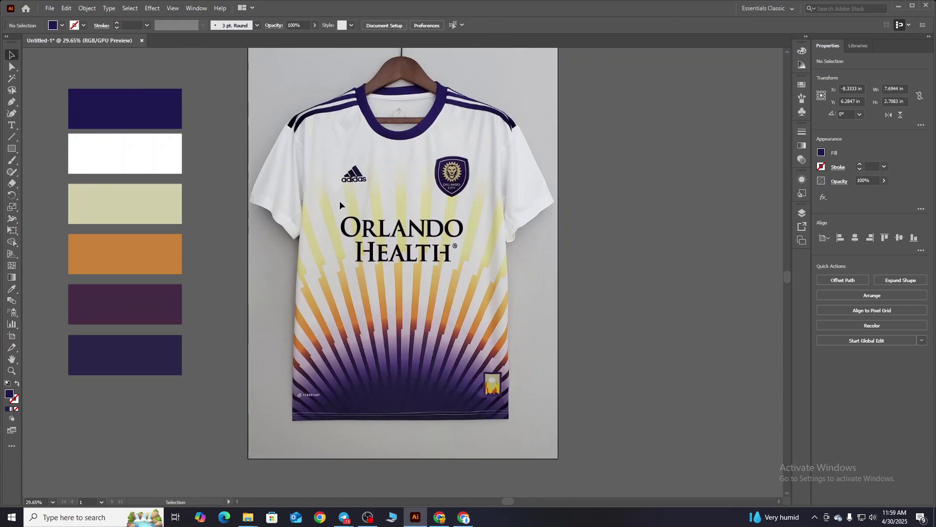
Trace the diagonal stripe outline with the Pen tool from the upper chest down to the hem.
{"action": "left_click", "coordinate": [12, 102]}
{"action": "left_click", "coordinate": [486, 142]}
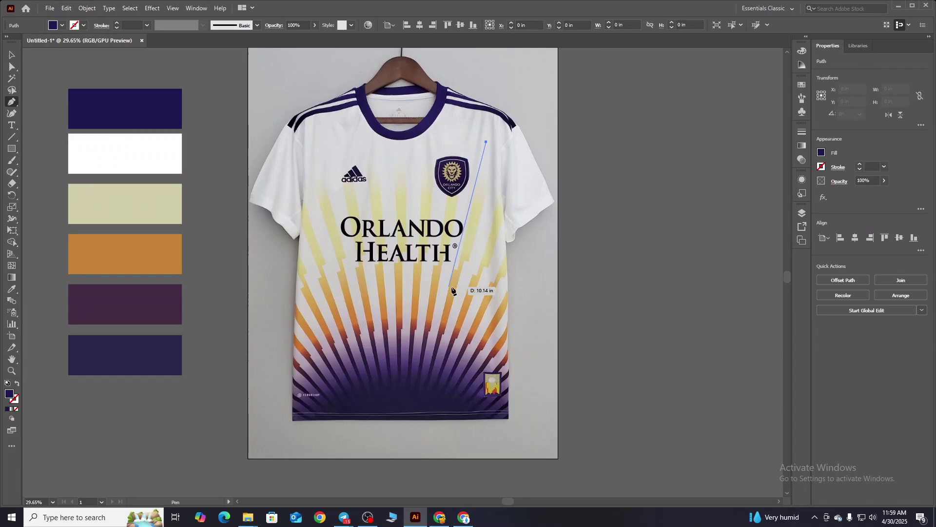
{"action": "left_click", "coordinate": [454, 271]}
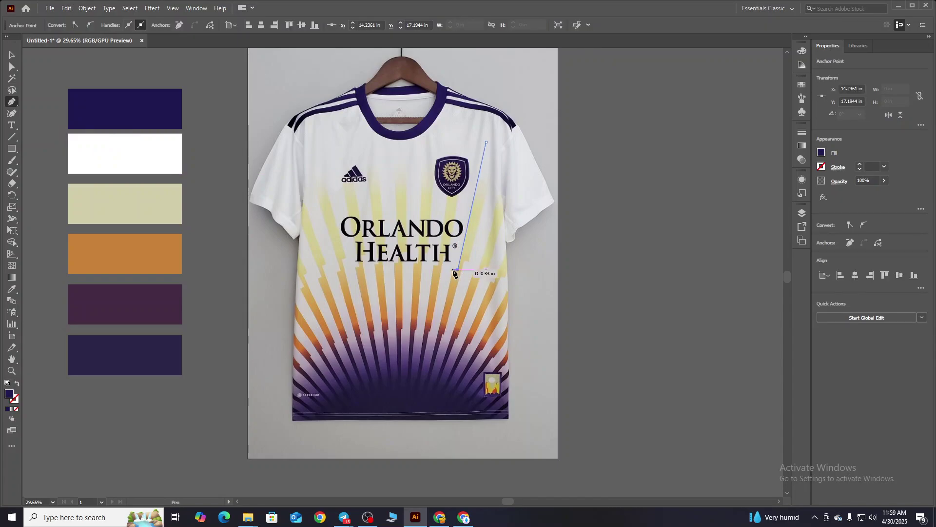
{"action": "key", "text": "ctrl+plus"}
{"action": "key", "text": "ctrl+plus"}
{"action": "key", "text": "ctrl+plus"}
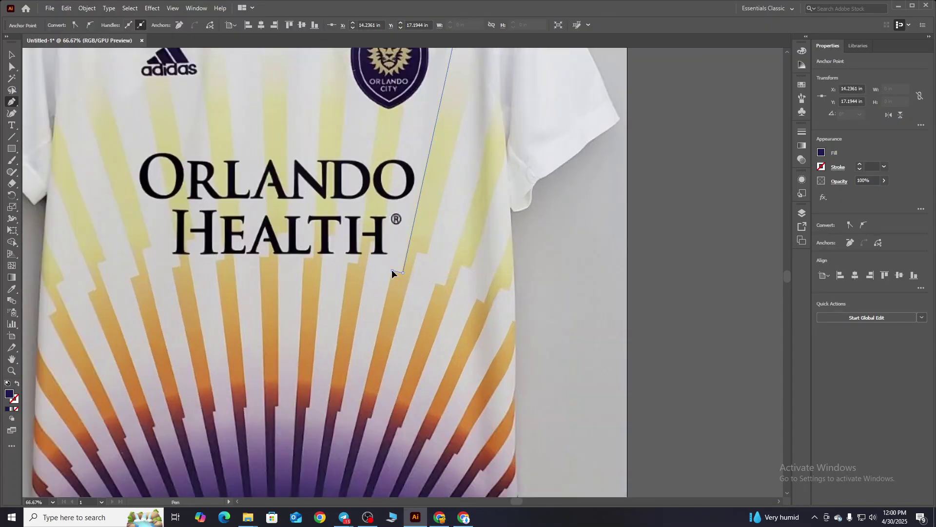
{"action": "left_click", "coordinate": [392, 270]}
{"action": "scroll", "coordinate": [371, 341], "scroll_direction": "down", "scroll_amount": 5}
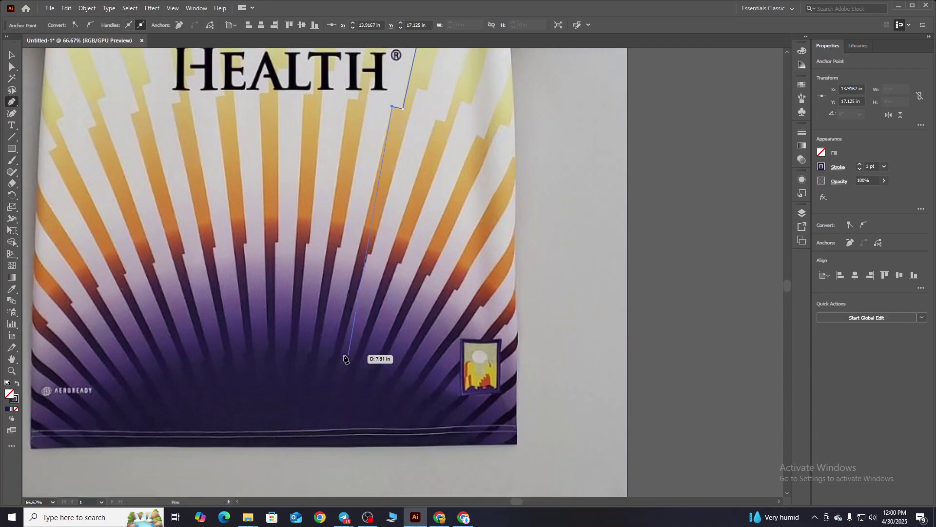
{"action": "left_click", "coordinate": [333, 358]}
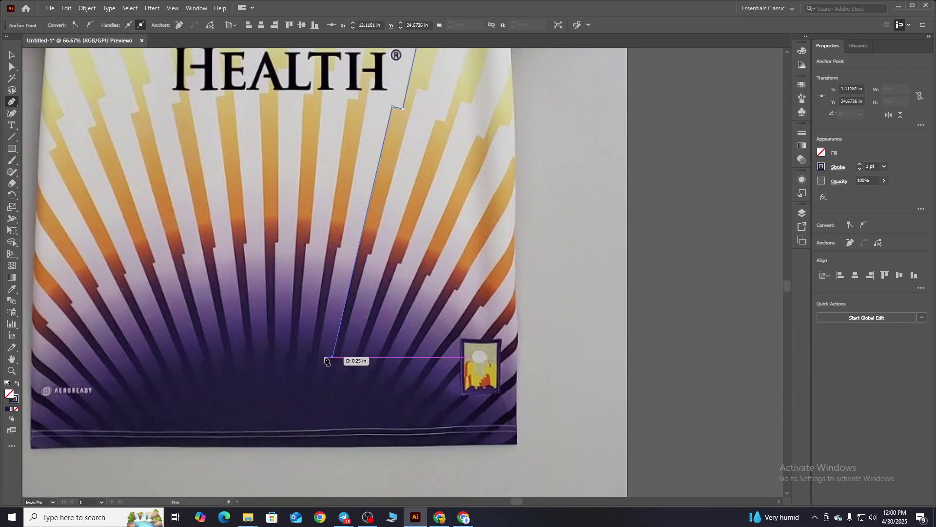
{"action": "scroll", "coordinate": [330, 361], "scroll_direction": "down", "scroll_amount": 1}
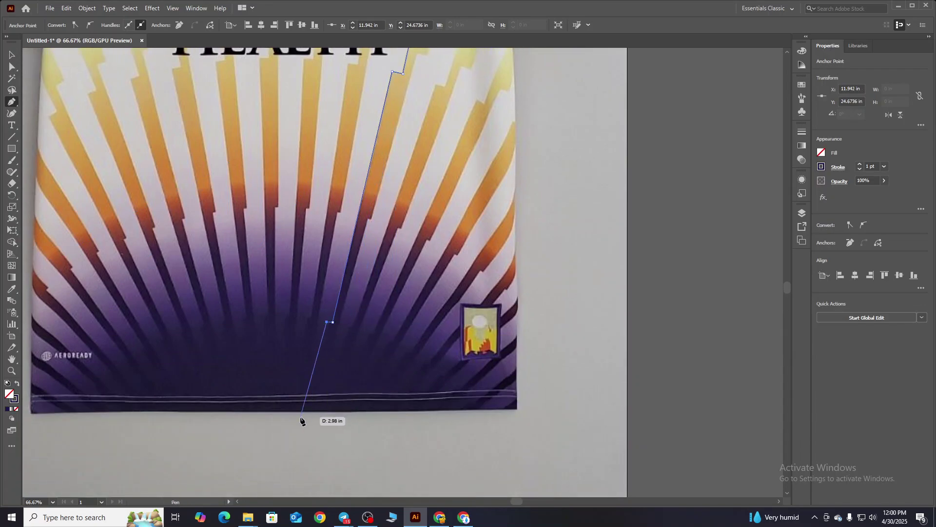
{"action": "left_click", "coordinate": [305, 422]}
{"action": "left_click", "coordinate": [318, 421]}
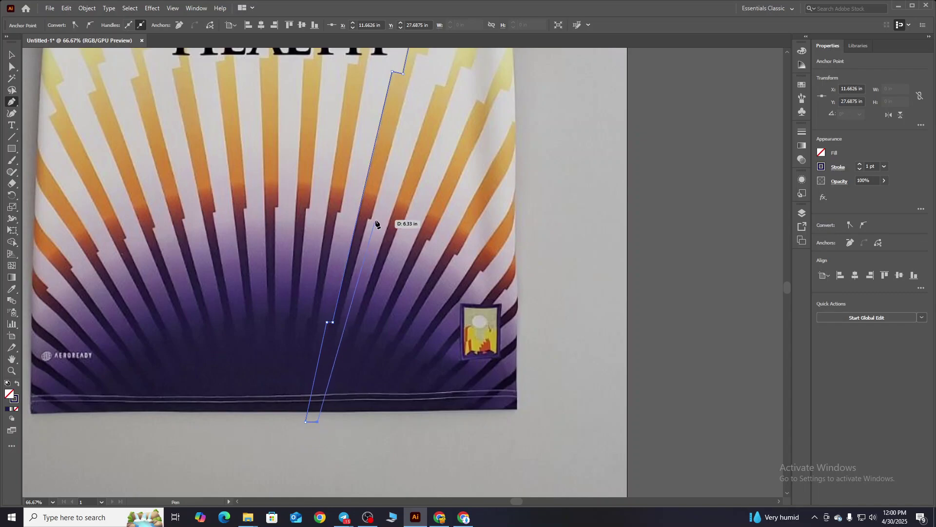
Trace the stripe's other edge back up to the shoulder, fixing a misplaced anchor, and finish the path.
{"action": "left_click", "coordinate": [368, 219]}
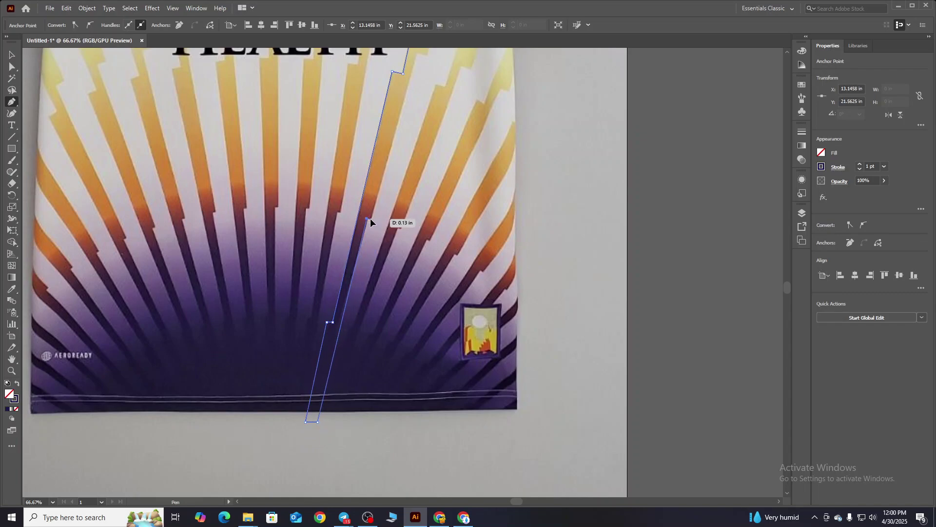
{"action": "scroll", "coordinate": [371, 223], "scroll_direction": "up", "scroll_amount": 3}
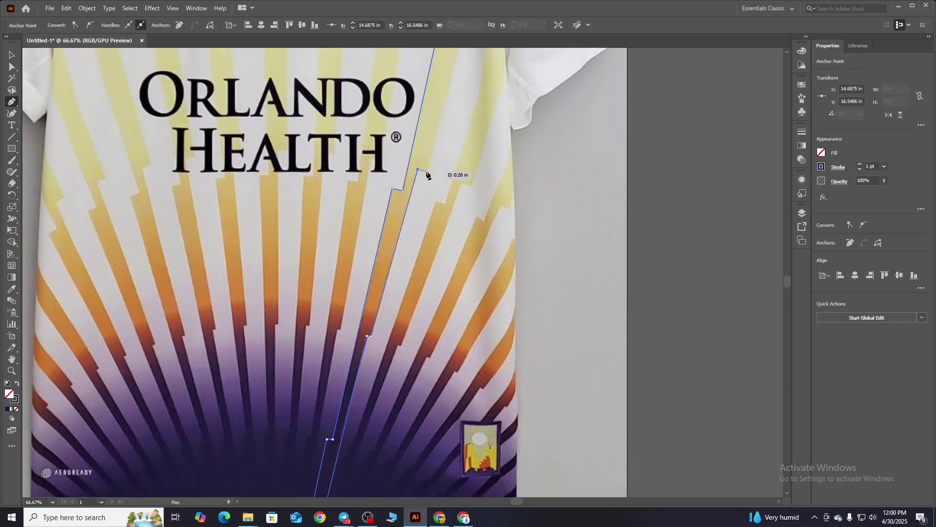
{"action": "scroll", "coordinate": [426, 174], "scroll_direction": "up", "scroll_amount": 8}
{"action": "left_click", "coordinate": [467, 162]}
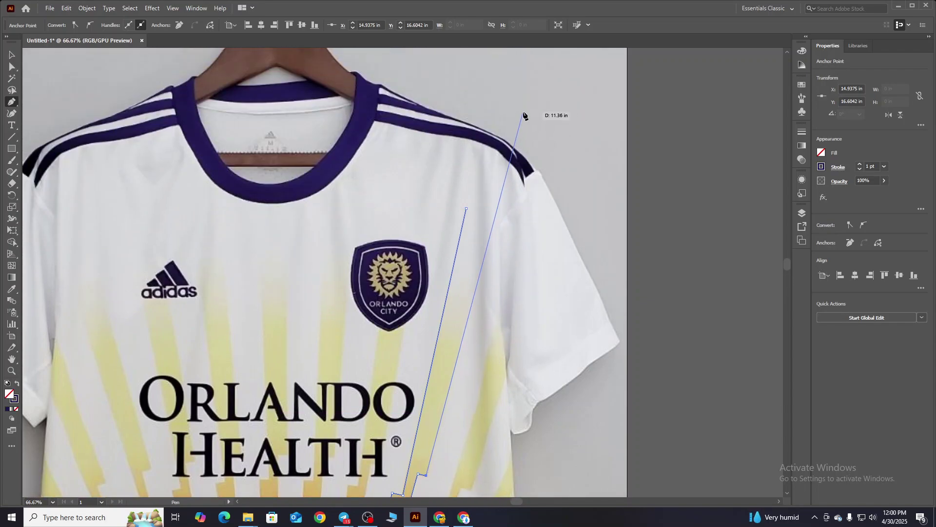
{"action": "scroll", "coordinate": [546, 380], "scroll_direction": "down", "scroll_amount": 1}
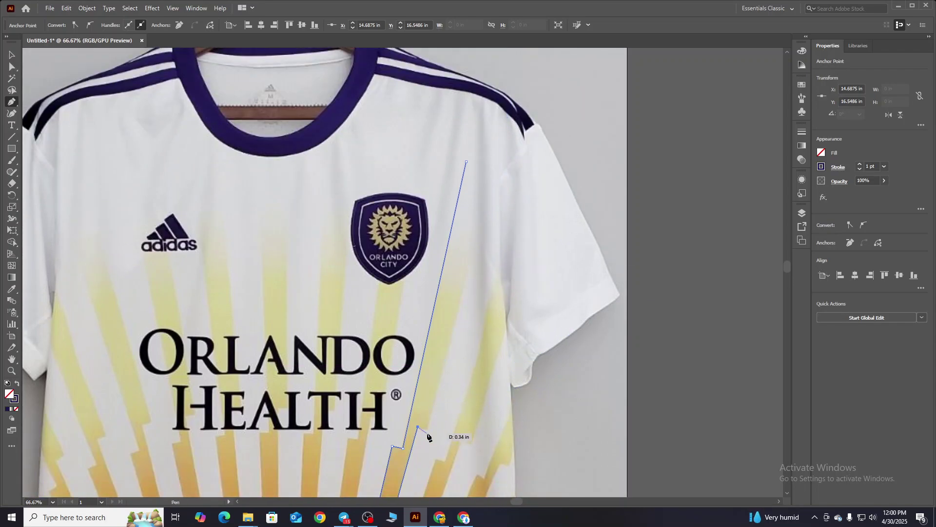
{"action": "key", "text": "ctrl+z"}
{"action": "scroll", "coordinate": [428, 433], "scroll_direction": "up", "scroll_amount": 2}
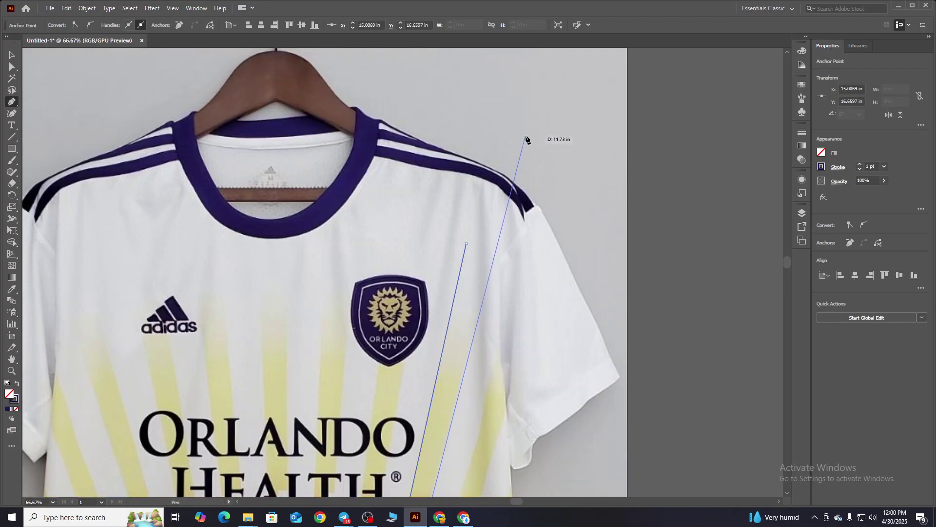
{"action": "left_click", "coordinate": [526, 136]}
{"action": "left_click", "coordinate": [491, 129]}
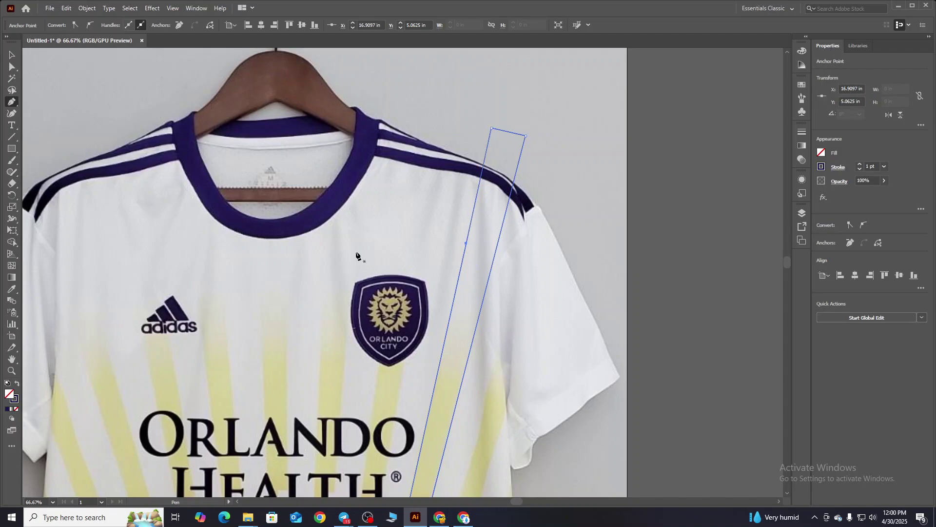
{"action": "key", "text": "v"}
{"action": "left_click", "coordinate": [662, 277]}
Fill the diagonal stripe with the dark navy swatch colour.
{"action": "key", "text": "ctrl+minus"}
{"action": "key", "text": "ctrl+minus"}
{"action": "key", "text": "ctrl+minus"}
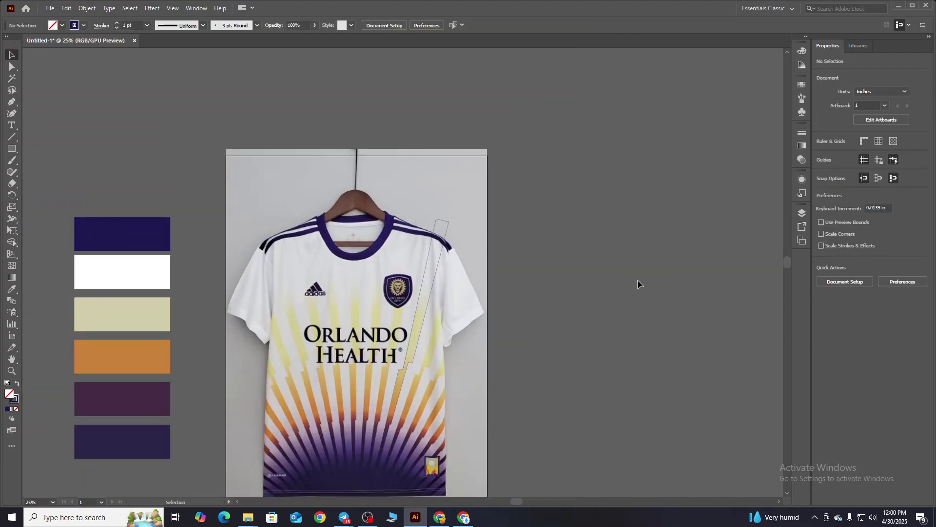
{"action": "scroll", "coordinate": [638, 281], "scroll_direction": "down", "scroll_amount": 2}
{"action": "left_click", "coordinate": [429, 216]}
{"action": "key", "text": "i"}
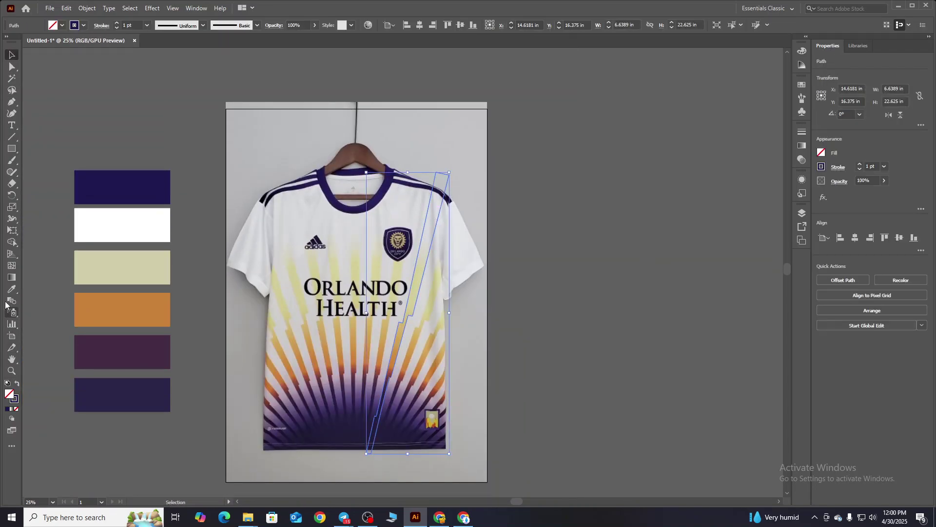
{"action": "left_click", "coordinate": [157, 181]}
{"action": "key", "text": "v"}
{"action": "left_click", "coordinate": [110, 115]}
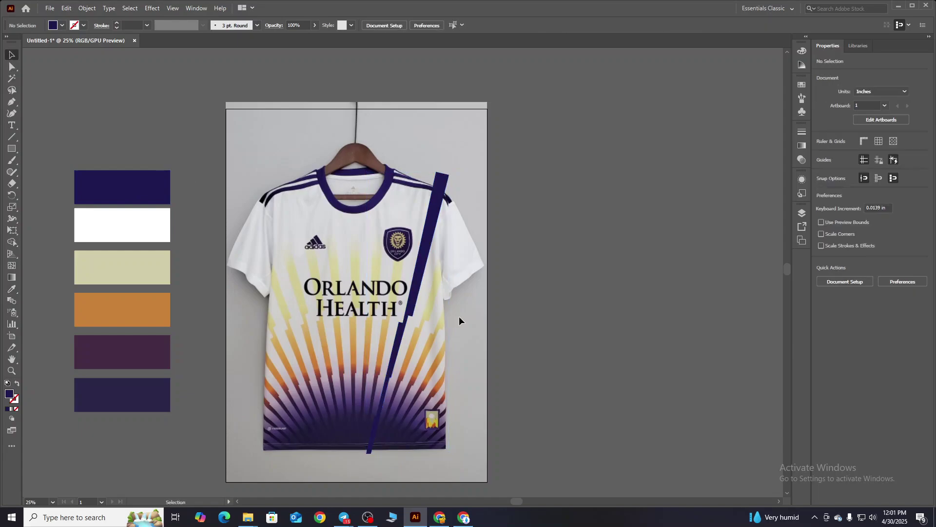
Make a 7° rotated copy of the navy stripe pivoting on its bottom end.
{"action": "scroll", "coordinate": [616, 391], "scroll_direction": "down", "scroll_amount": 1}
{"action": "scroll", "coordinate": [520, 319], "scroll_direction": "down", "scroll_amount": 2}
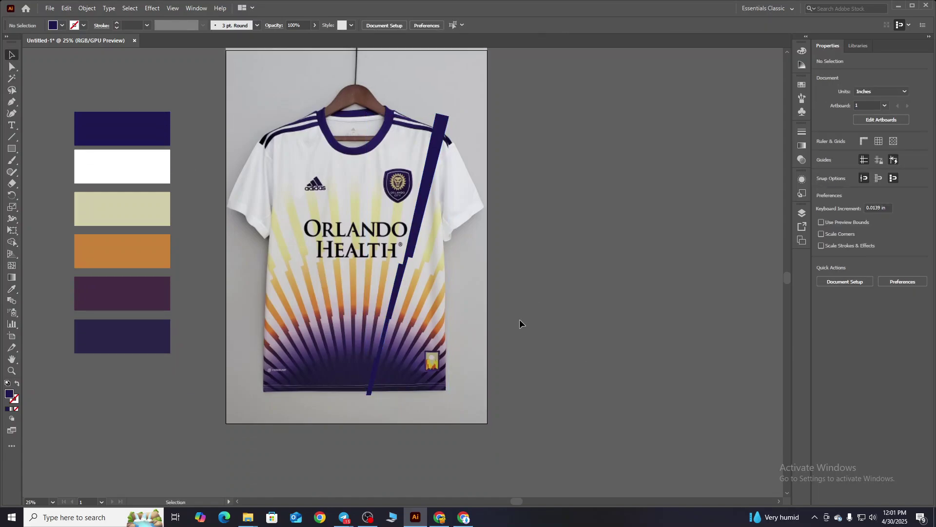
{"action": "left_click", "coordinate": [370, 395]}
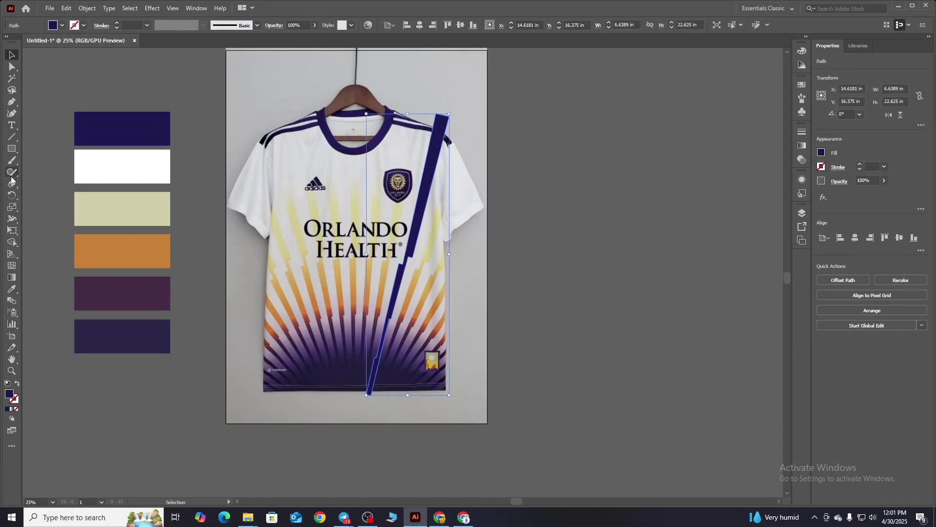
{"action": "left_click", "coordinate": [16, 197]}
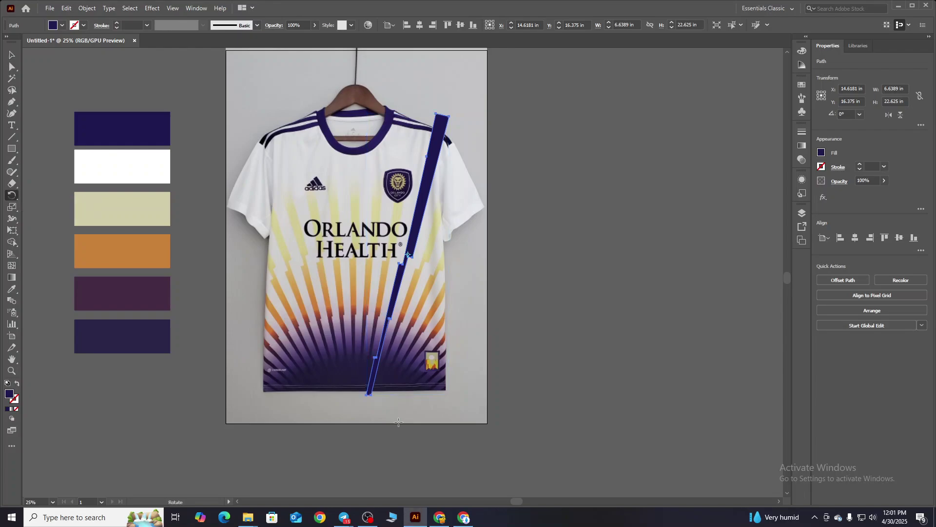
{"action": "left_click", "coordinate": [369, 397], "text": "alt"}
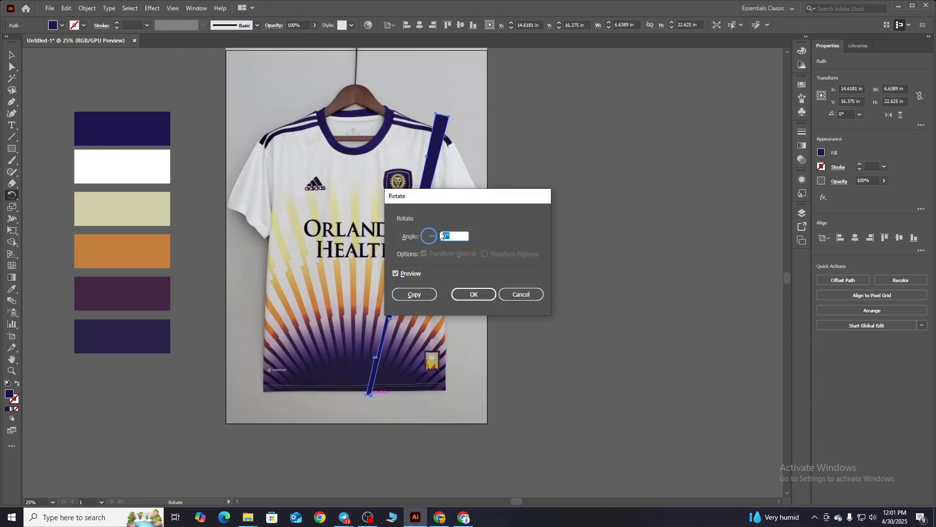
{"action": "key", "text": "Up"}
{"action": "key", "text": "Up"}
{"action": "key", "text": "Up"}
{"action": "key", "text": "Up"}
{"action": "key", "text": "Up"}
{"action": "key", "text": "Up"}
{"action": "key", "text": "Up"}
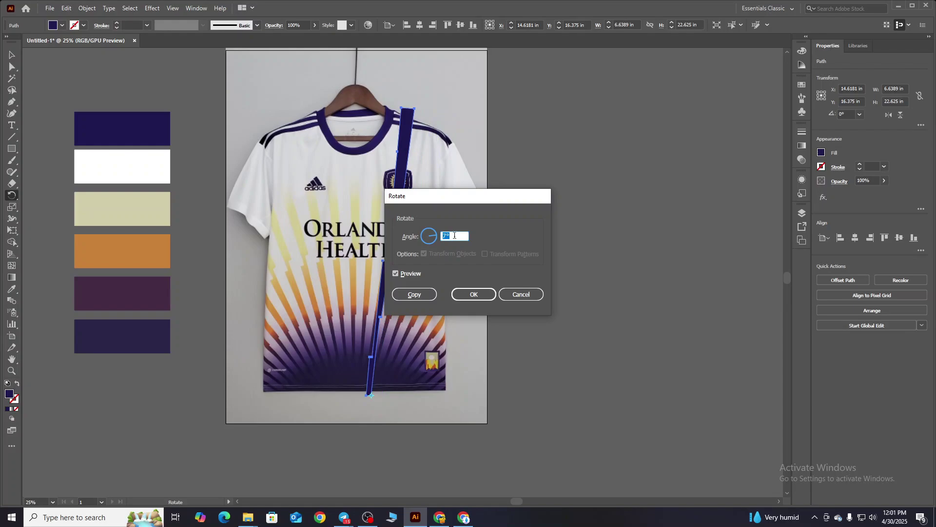
{"action": "left_click", "coordinate": [414, 294]}
Repeat the 7° rotated copy until the stripes form a full sunburst.
{"action": "key", "text": "ctrl+d"}
{"action": "key", "text": "ctrl+d"}
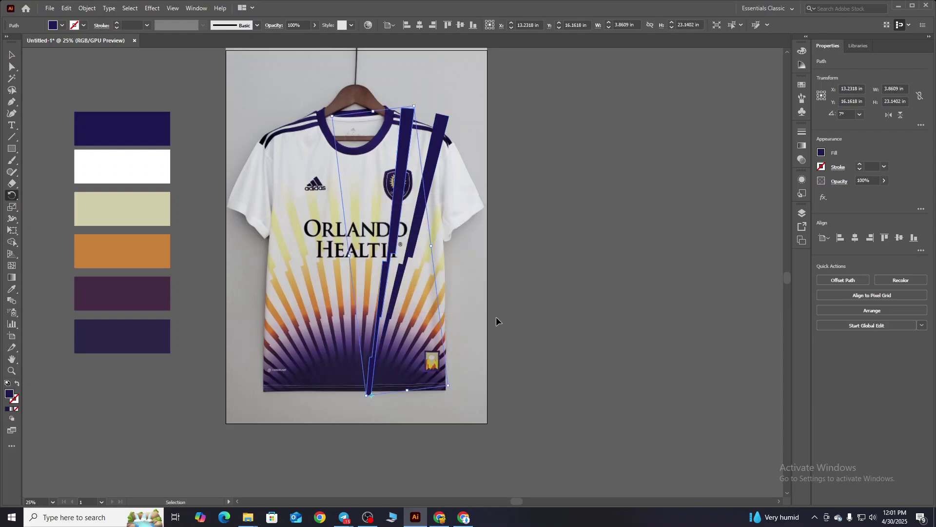
{"action": "key", "text": "ctrl+d"}
{"action": "key", "text": "ctrl+d"}
{"action": "key", "text": "ctrl+d"}
{"action": "key", "text": "ctrl+d"}
{"action": "key", "text": "ctrl+d"}
{"action": "key", "text": "ctrl+d"}
{"action": "key", "text": "ctrl+d"}
{"action": "key", "text": "ctrl+d"}
{"action": "key", "text": "ctrl+d"}
{"action": "key", "text": "ctrl+d"}
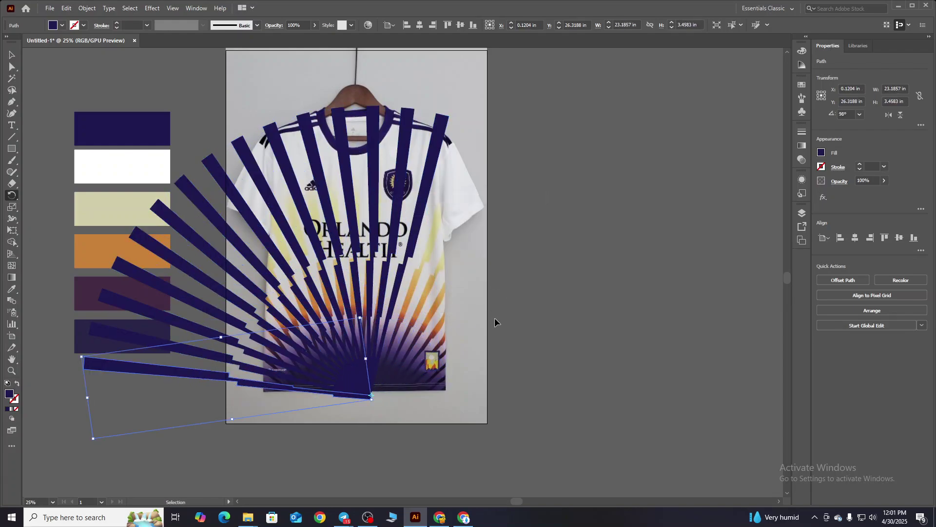
{"action": "key", "text": "ctrl+minus"}
{"action": "key", "text": "ctrl+d"}
{"action": "key", "text": "ctrl+d"}
{"action": "key", "text": "ctrl+d"}
{"action": "key", "text": "ctrl+d"}
{"action": "key", "text": "ctrl+d"}
{"action": "key", "text": "ctrl+d"}
{"action": "key", "text": "ctrl+d"}
{"action": "key", "text": "ctrl+d"}
{"action": "key", "text": "ctrl+d"}
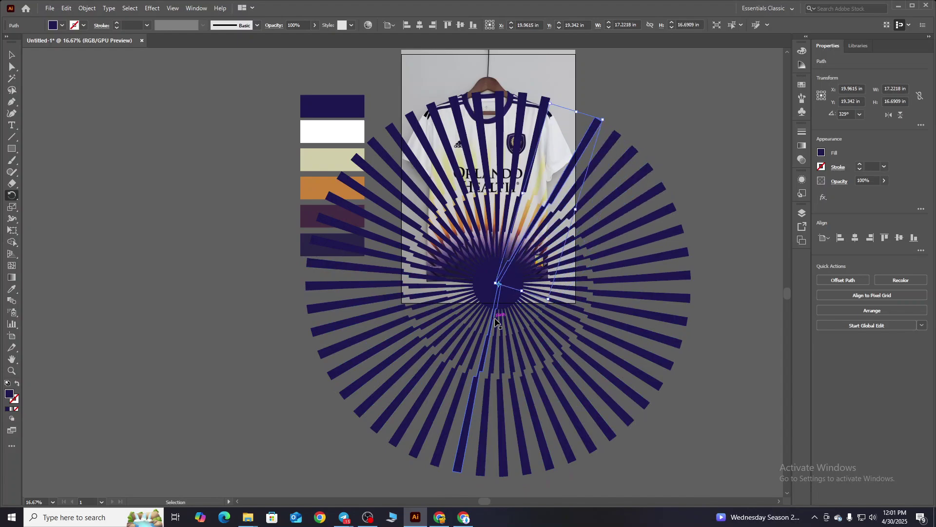
{"action": "key", "text": "ctrl+d"}
{"action": "key", "text": "ctrl+d"}
{"action": "key", "text": "ctrl+d"}
{"action": "key", "text": "v"}
{"action": "left_click", "coordinate": [136, 199]}
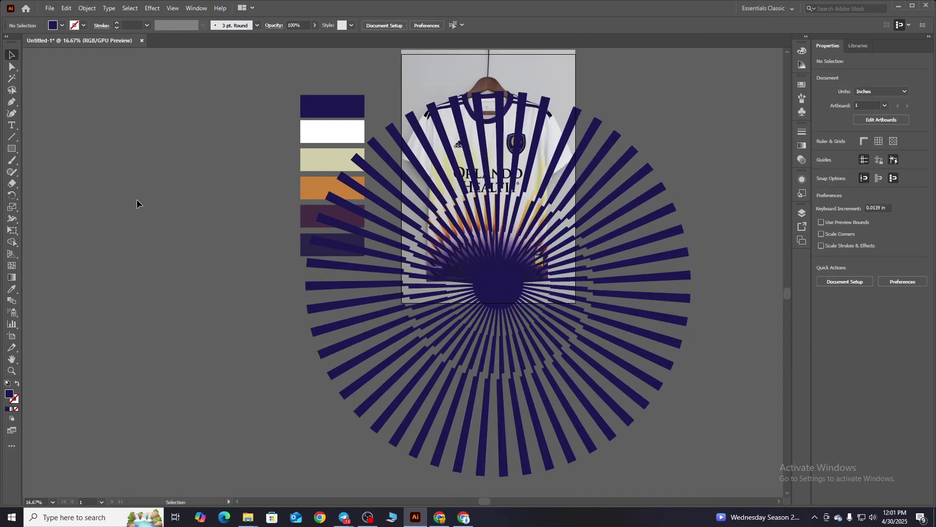
{"action": "left_click", "coordinate": [504, 269]}
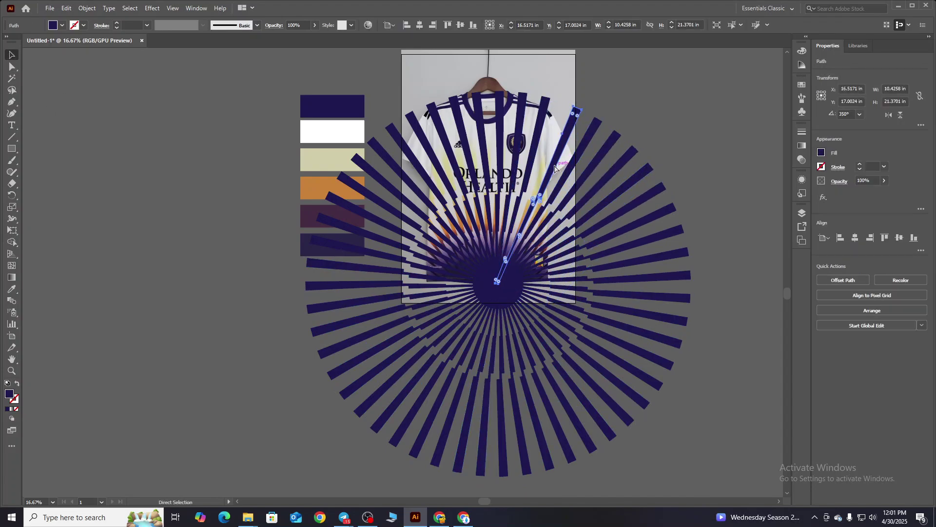
{"action": "left_click", "coordinate": [682, 135]}
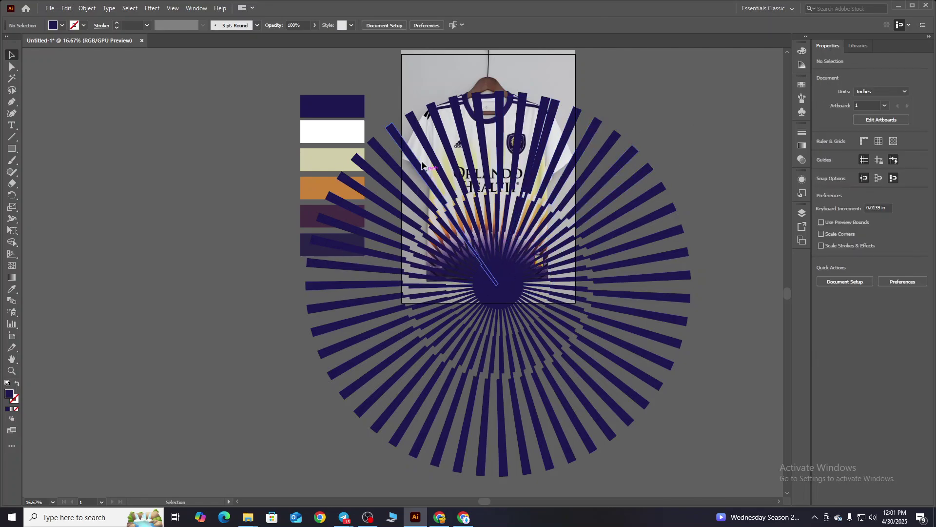
Group all the sunburst rays and rotate the group slightly.
{"action": "key", "text": "ctrl+a"}
{"action": "left_click", "coordinate": [702, 100]}
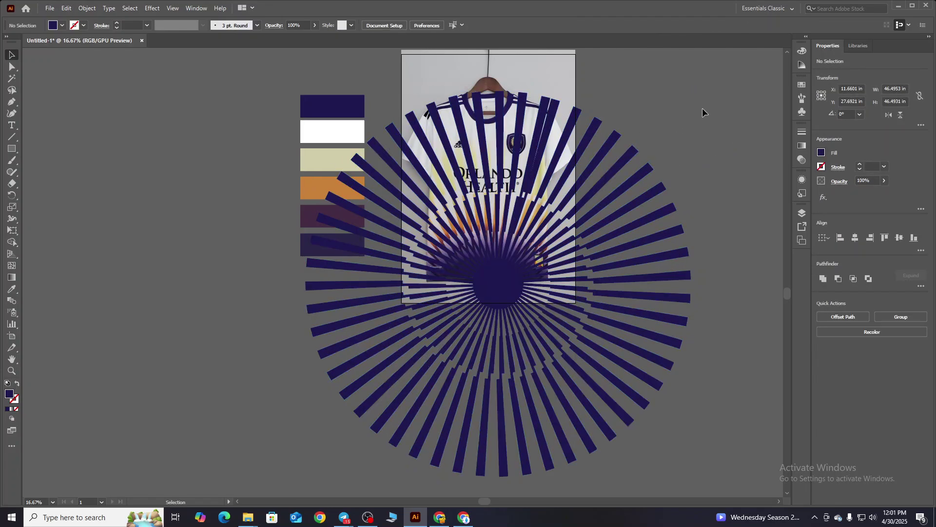
{"action": "key", "text": "ctrl+a"}
{"action": "right_click", "coordinate": [596, 295]}
{"action": "left_click", "coordinate": [617, 355]}
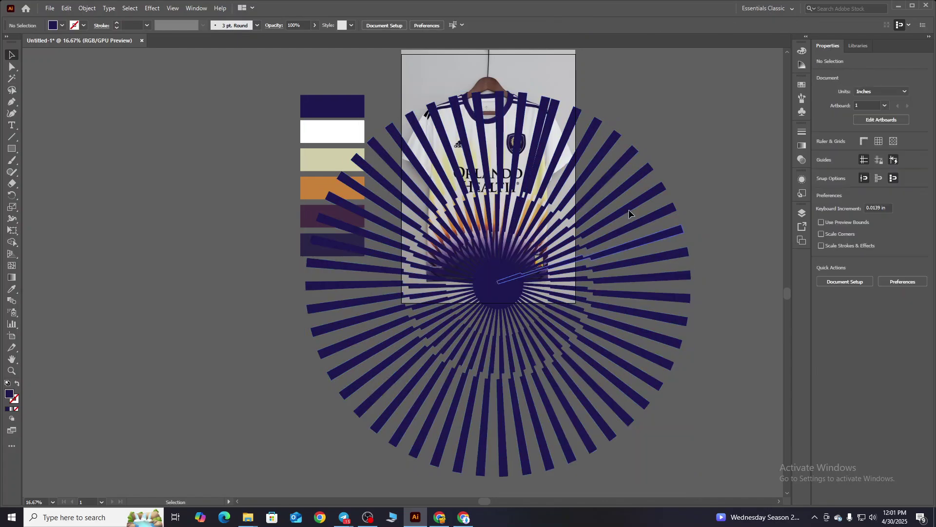
{"action": "left_click", "coordinate": [628, 209]}
{"action": "left_click_drag", "start_coordinate": [693, 89], "coordinate": [723, 148]}
{"action": "left_click", "coordinate": [723, 148]}
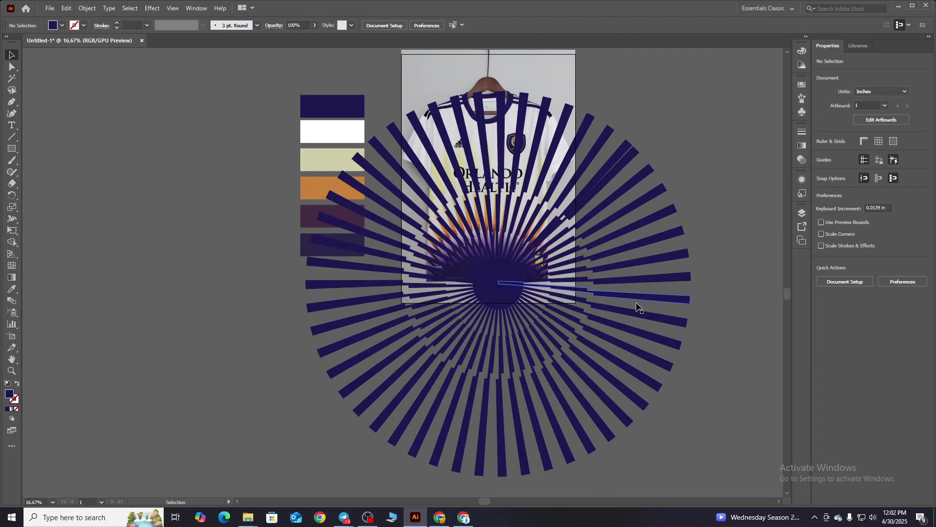
{"action": "left_click", "coordinate": [493, 326]}
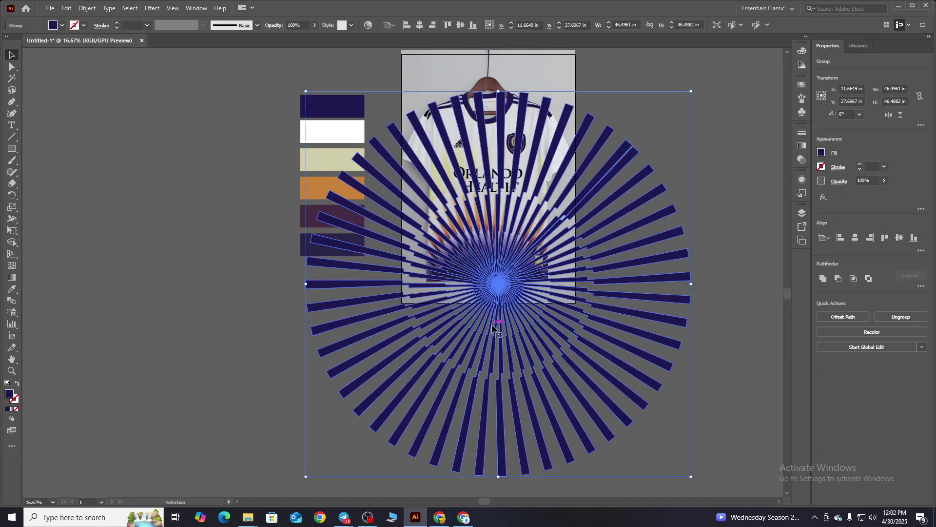
Scale the sunburst group up around its centre so the rays extend past the jersey.
{"action": "key", "text": "ctrl+minus"}
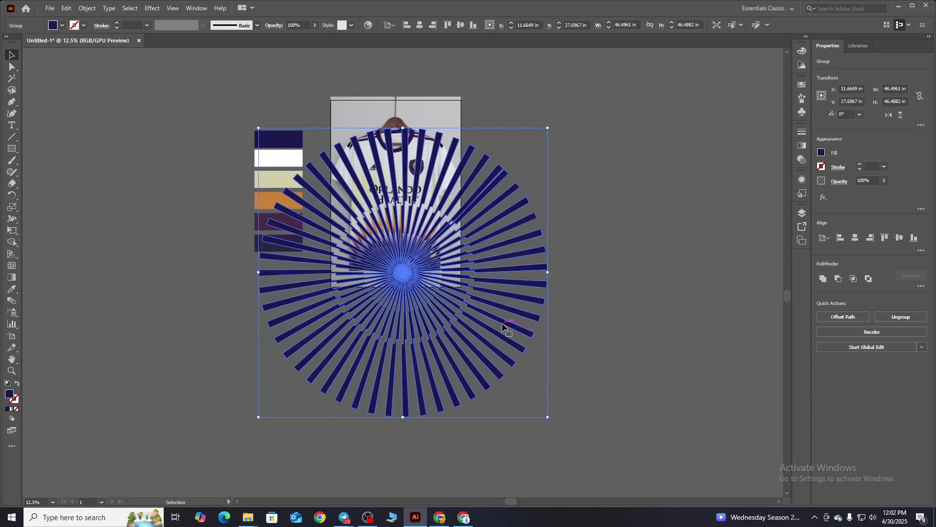
{"action": "left_click", "coordinate": [132, 189]}
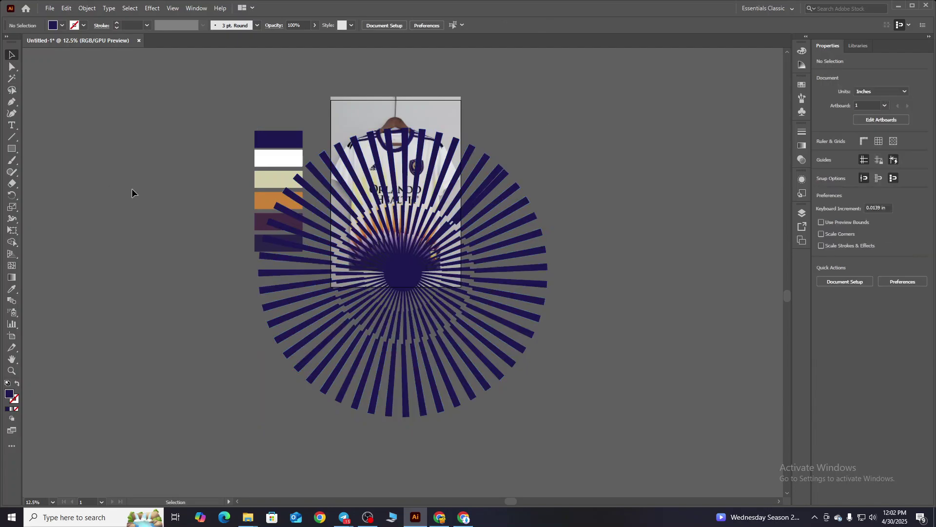
{"action": "left_click", "coordinate": [397, 285]}
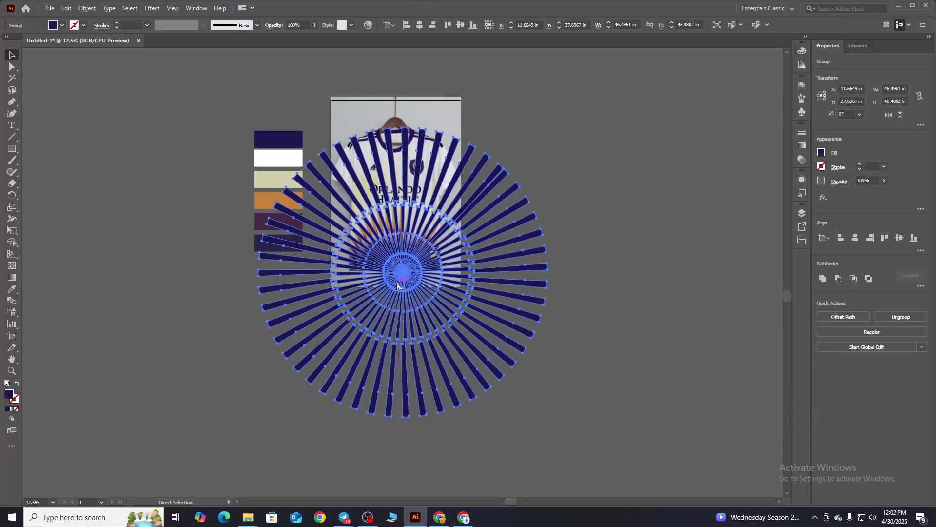
{"action": "key", "text": "Delete"}
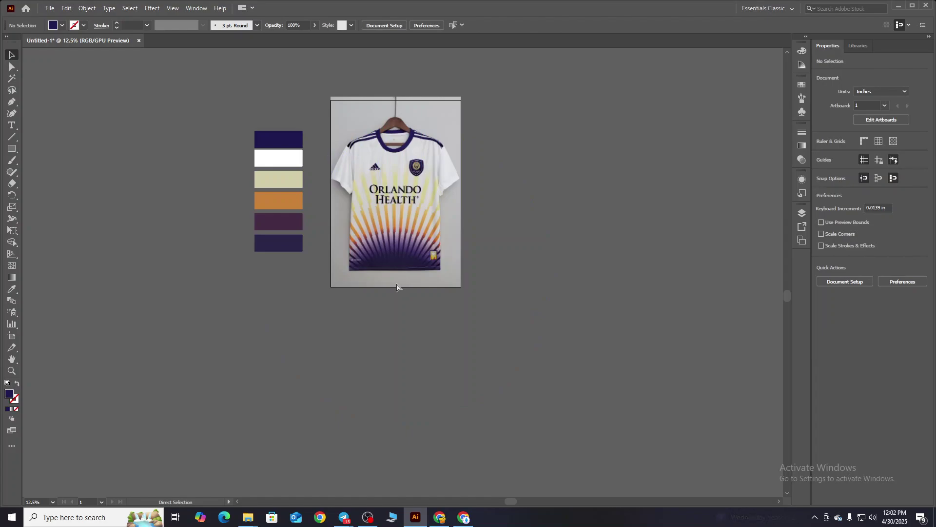
{"action": "key", "text": "ctrl+z"}
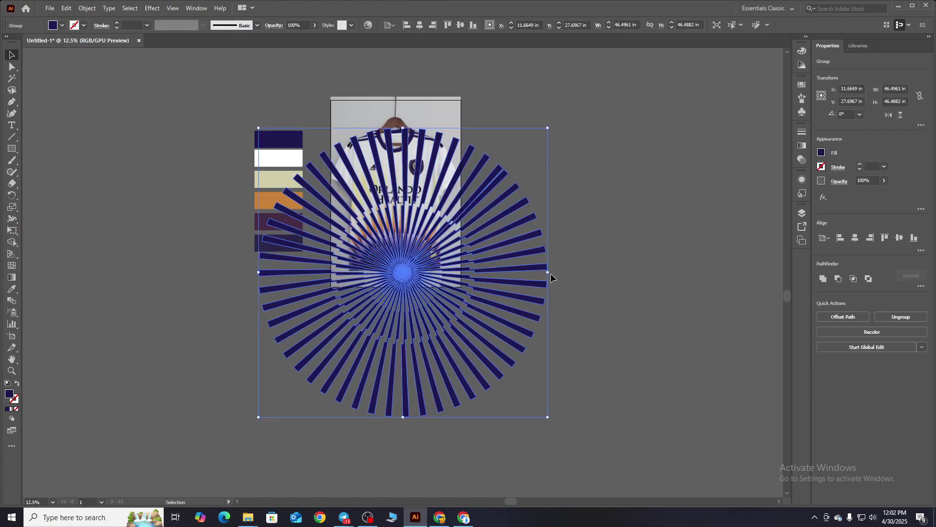
{"action": "left_click_drag", "start_coordinate": [550, 273], "coordinate": [627, 338]}
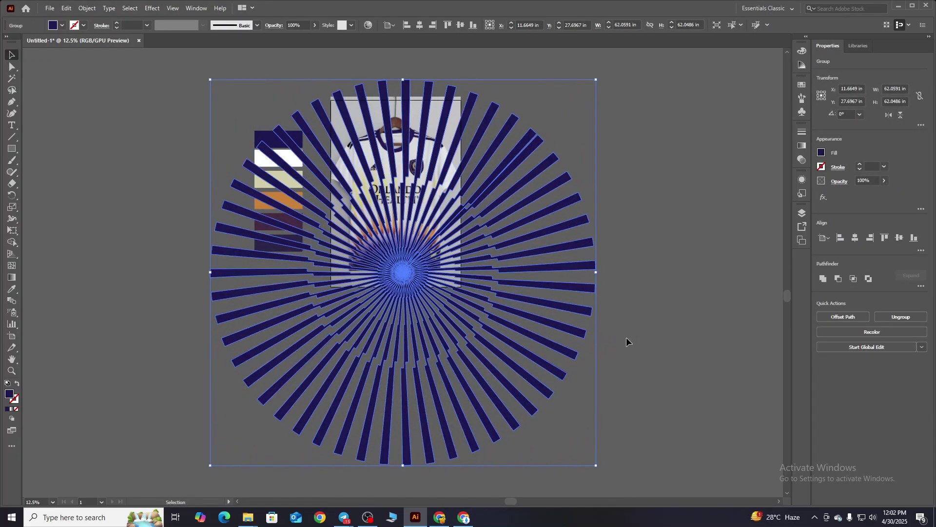
{"action": "left_click", "coordinate": [626, 338]}
Nudge the sunburst group slightly lower, undoing an earlier larger move.
{"action": "left_click", "coordinate": [546, 385]}
{"action": "left_click", "coordinate": [615, 355]}
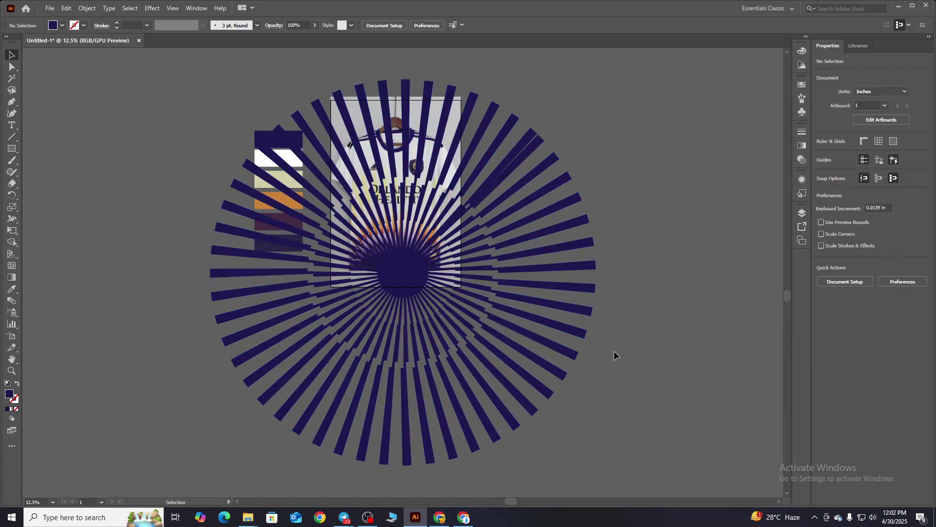
{"action": "left_click", "coordinate": [459, 333]}
{"action": "left_click_drag", "start_coordinate": [459, 333], "coordinate": [459, 353]}
{"action": "left_click", "coordinate": [646, 227]}
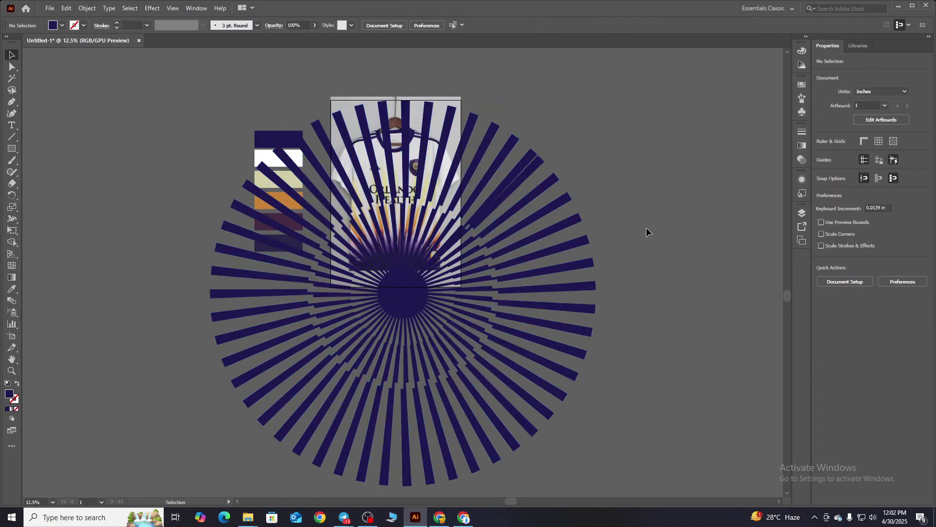
{"action": "key", "text": "ctrl+z"}
{"action": "left_click", "coordinate": [625, 227]}
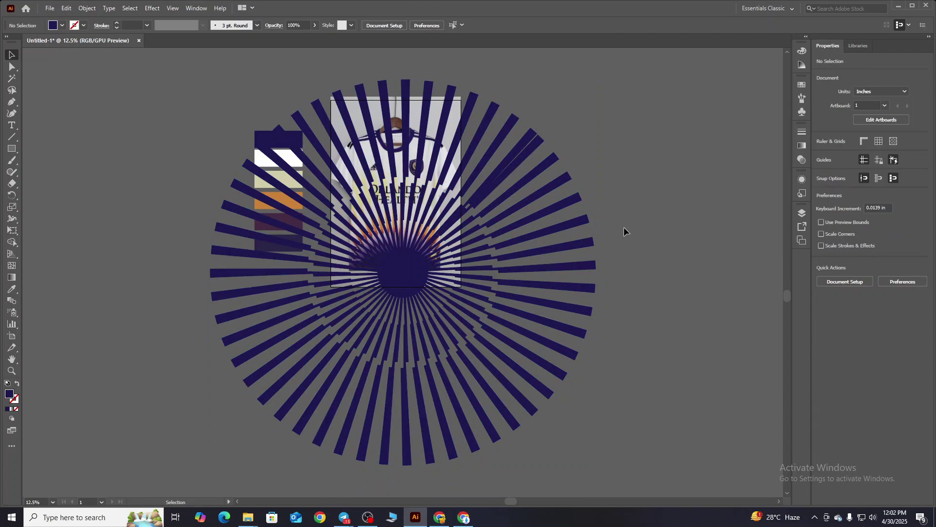
{"action": "left_click", "coordinate": [422, 190]}
{"action": "left_click_drag", "start_coordinate": [422, 190], "coordinate": [422, 194]}
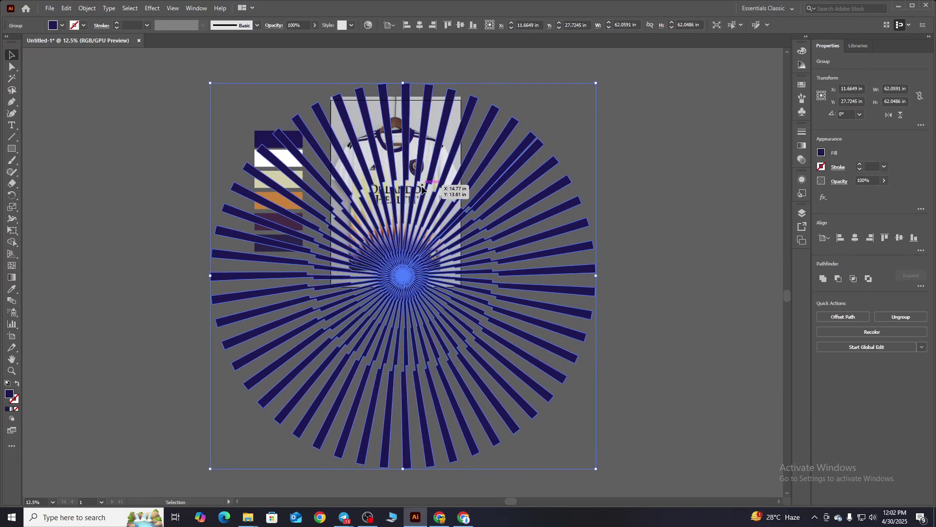
{"action": "left_click", "coordinate": [674, 307]}
{"action": "left_click", "coordinate": [595, 316]}
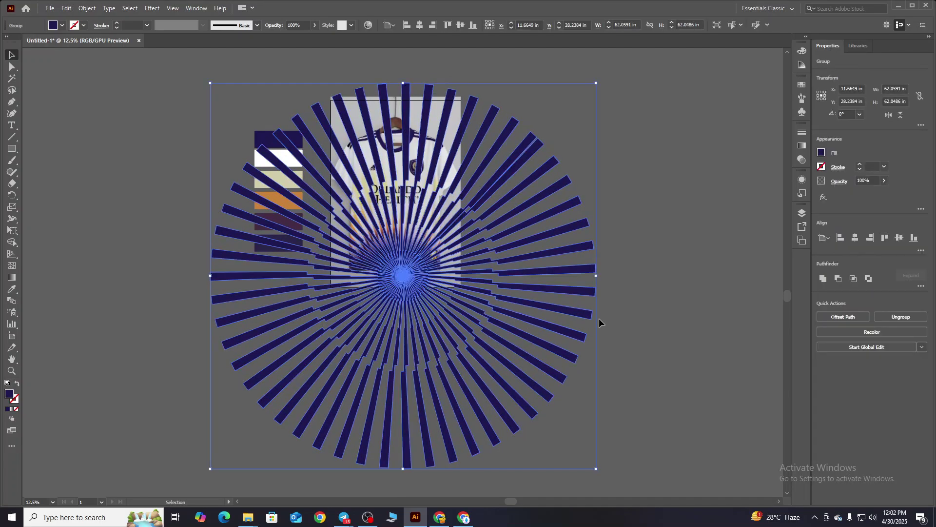
{"action": "left_click_drag", "start_coordinate": [12, 149], "coordinate": [45, 150]}
Create a 21 × 30 in rectangle filled with bright green.
{"action": "left_click", "coordinate": [163, 281]}
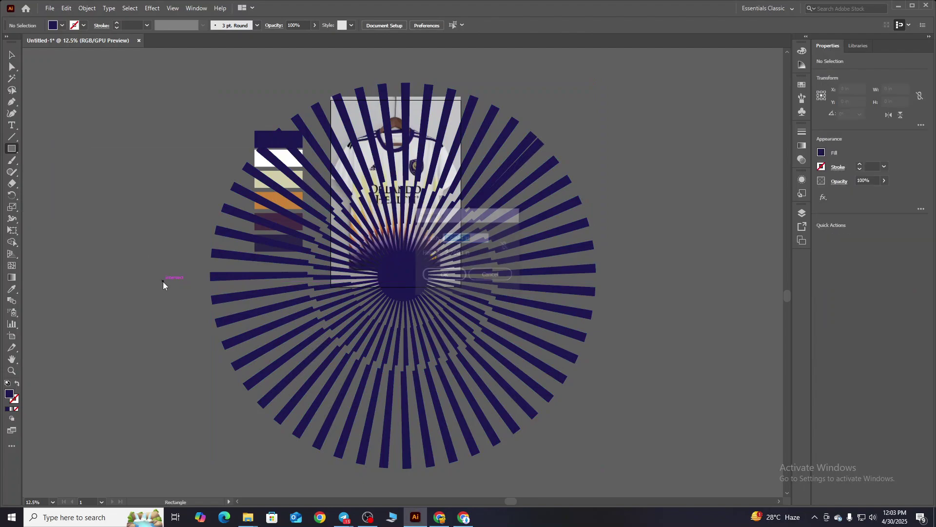
{"action": "type", "text": "21"}
{"action": "key", "text": "Tab"}
{"action": "type", "text": "30"}
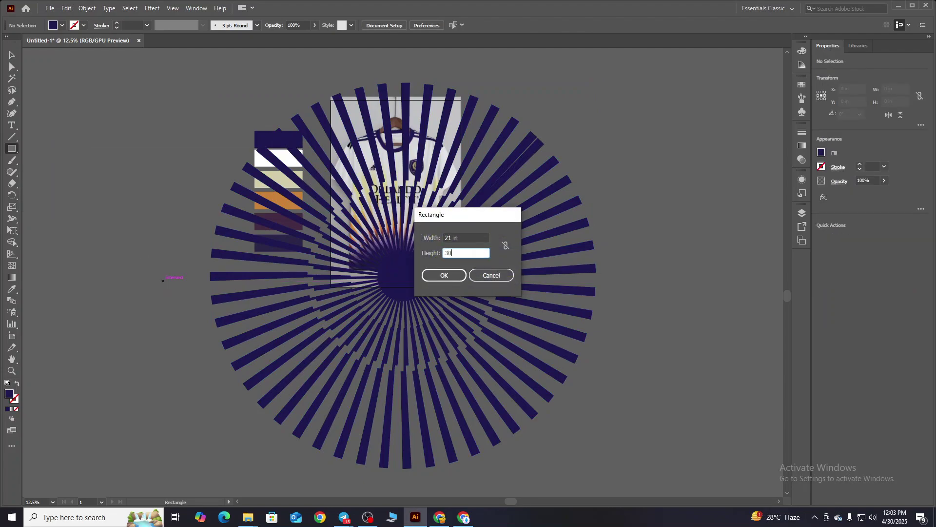
{"action": "key", "text": "Return"}
{"action": "left_click", "coordinate": [62, 25]}
{"action": "left_click", "coordinate": [48, 42]}
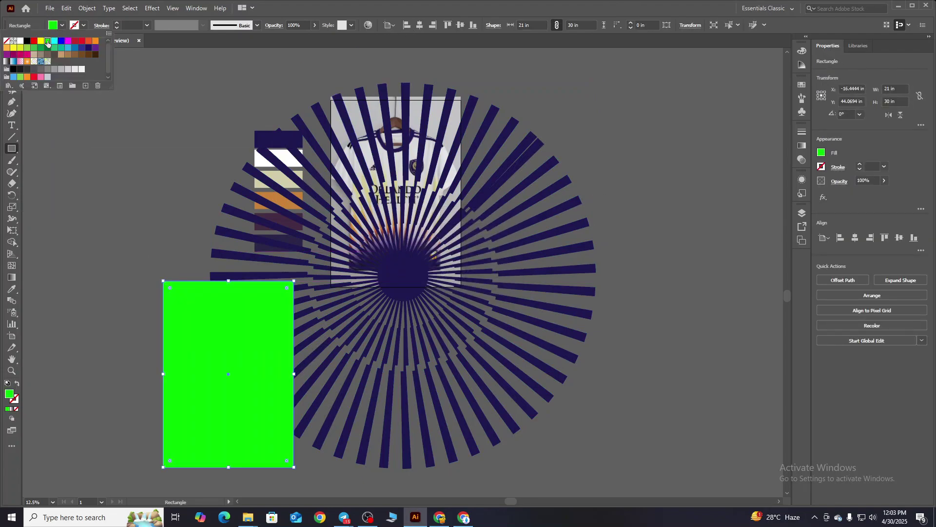
Align the green rectangle to the artboard's top centre and select all the artwork.
{"action": "left_click", "coordinate": [447, 25]}
{"action": "left_click", "coordinate": [419, 25]}
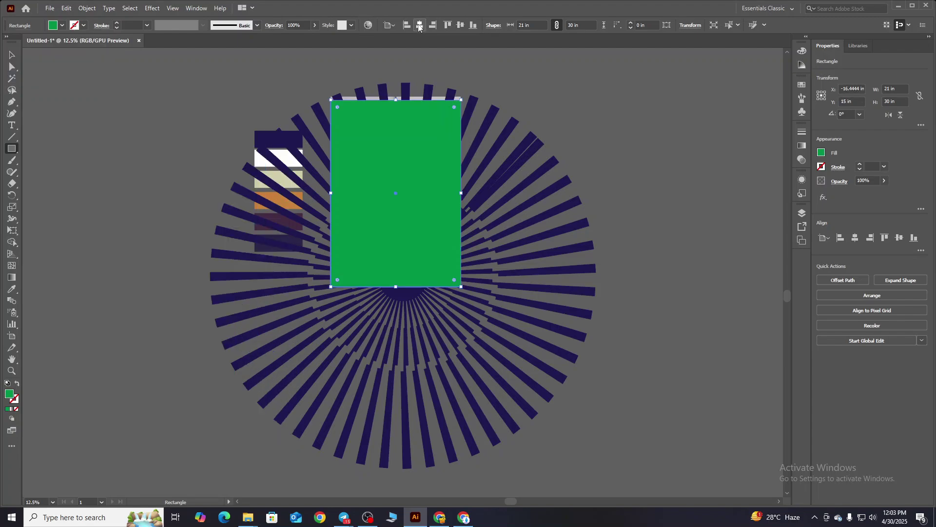
{"action": "key", "text": "v"}
{"action": "key", "text": "ctrl+shift+a"}
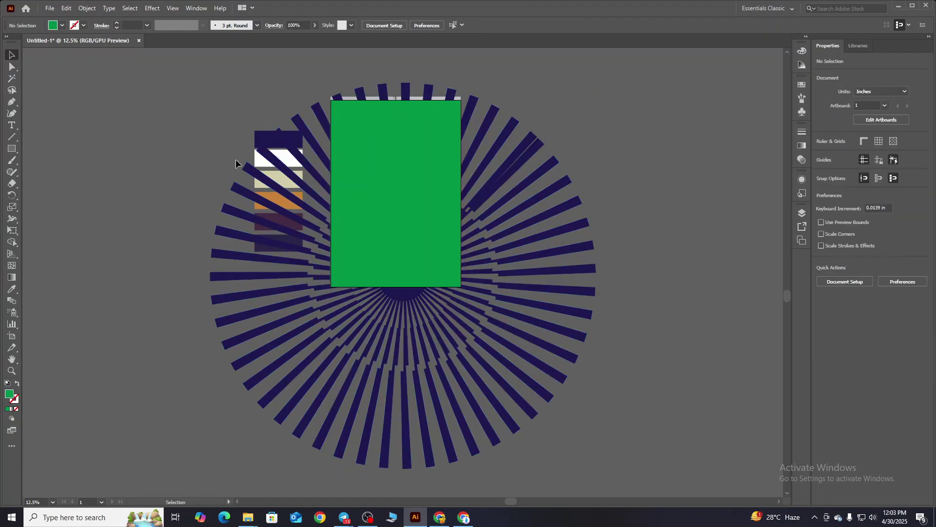
{"action": "key", "text": "ctrl+a"}
Delete the sunburst rays outside the green rectangle with the Shape Builder.
{"action": "left_click", "coordinate": [12, 245]}
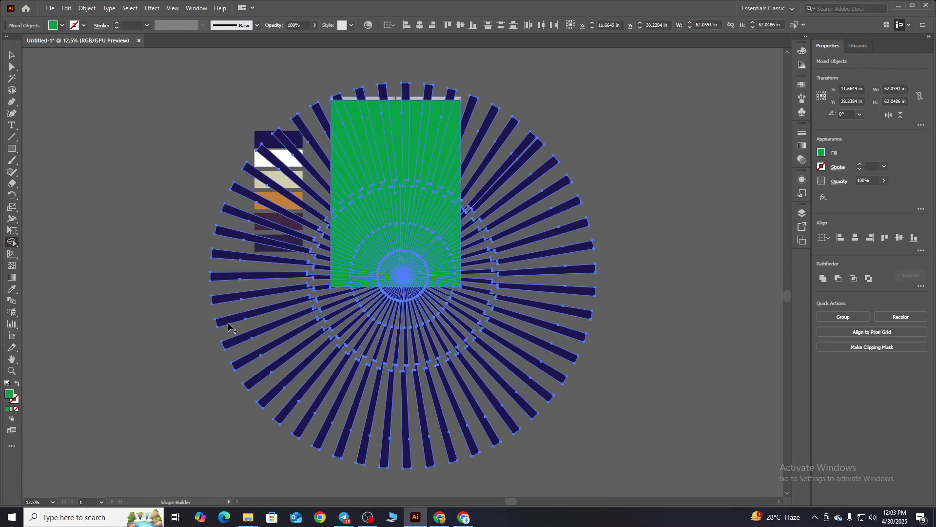
{"action": "left_click_drag", "start_coordinate": [262, 367], "coordinate": [487, 97]}
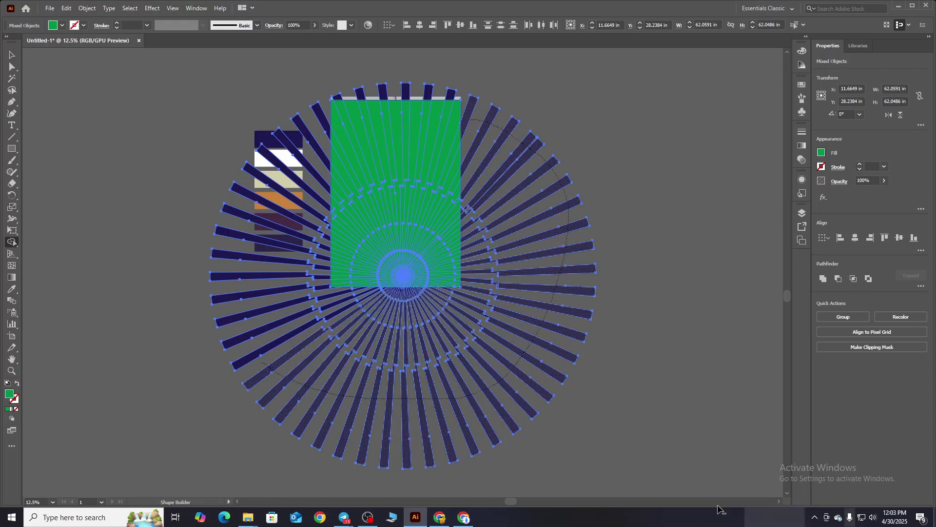
{"action": "left_click_drag", "start_coordinate": [301, 359], "coordinate": [501, 139]}
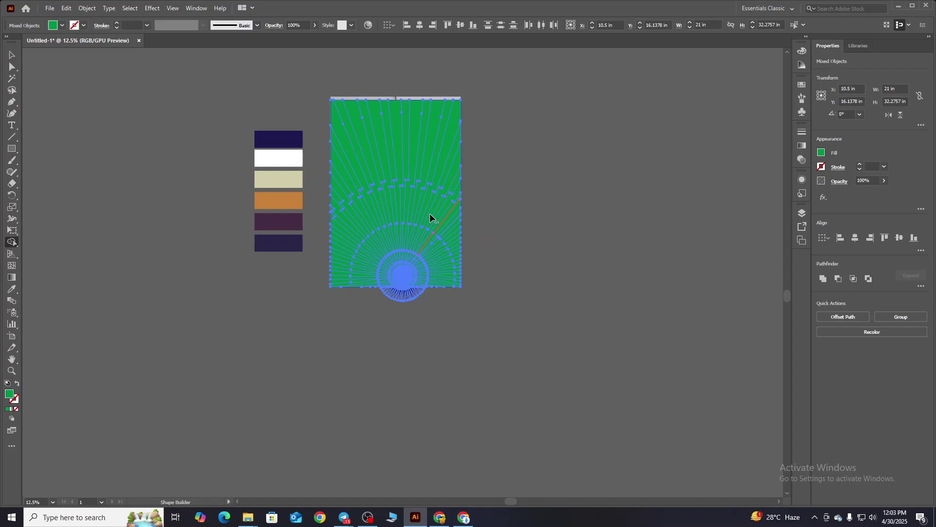
{"action": "left_click", "coordinate": [6, 54]}
{"action": "left_click", "coordinate": [158, 311]}
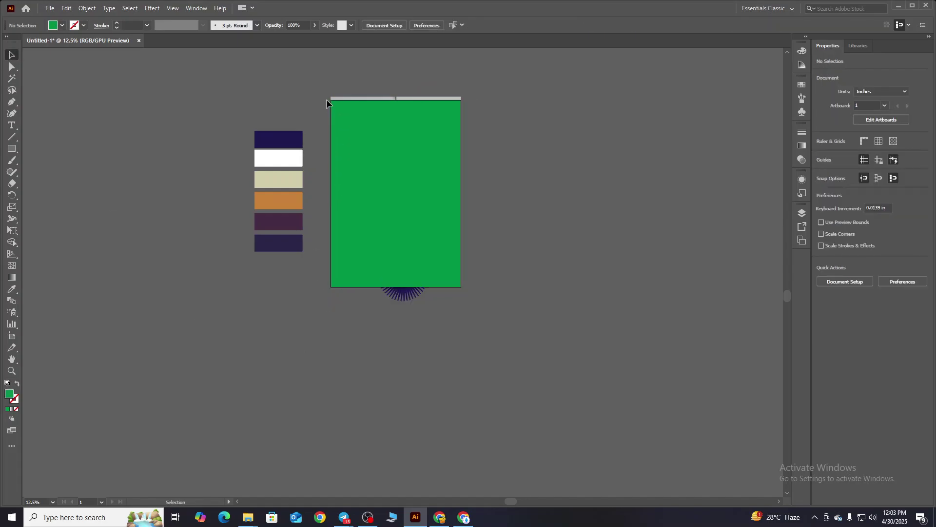
Remove the remaining rays below the rectangle, then delete the green rectangle.
{"action": "key", "text": "ctrl+0"}
{"action": "scroll", "coordinate": [327, 104], "scroll_direction": "down", "scroll_amount": 1}
{"action": "scroll", "coordinate": [375, 157], "scroll_direction": "down", "scroll_amount": 2}
{"action": "left_click_drag", "start_coordinate": [480, 408], "coordinate": [335, 295]}
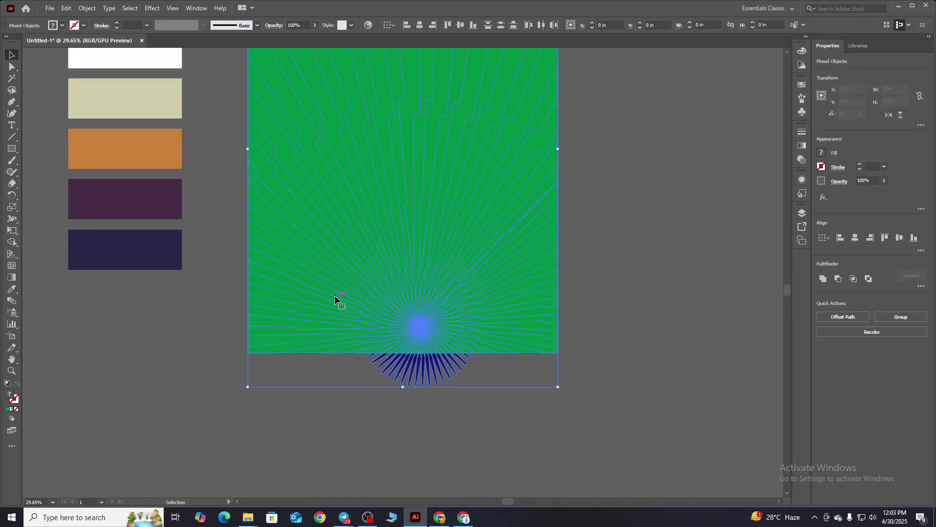
{"action": "left_click", "coordinate": [15, 244]}
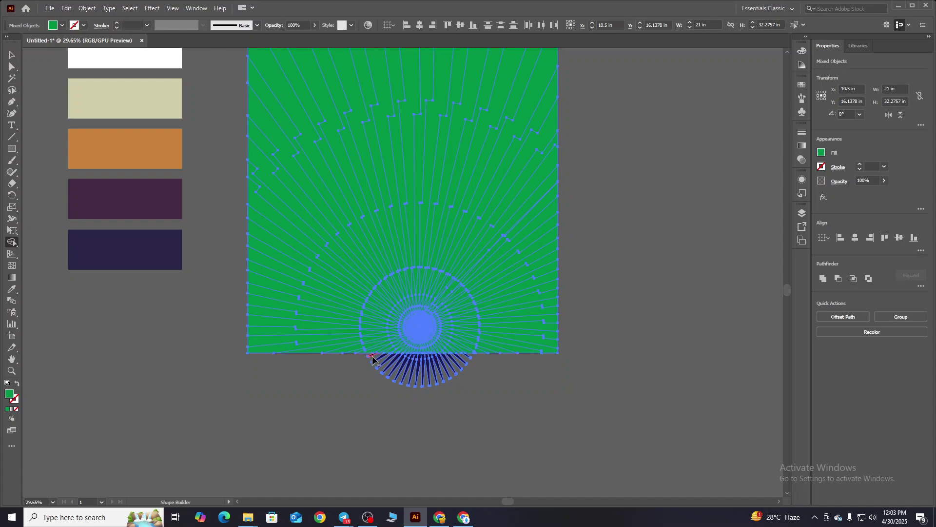
{"action": "mouse_move", "coordinate": [373, 360]}
{"action": "left_mouse_down"}
{"action": "mouse_move", "coordinate": [444, 372]}
{"action": "mouse_move", "coordinate": [376, 364]}
{"action": "left_mouse_up"}
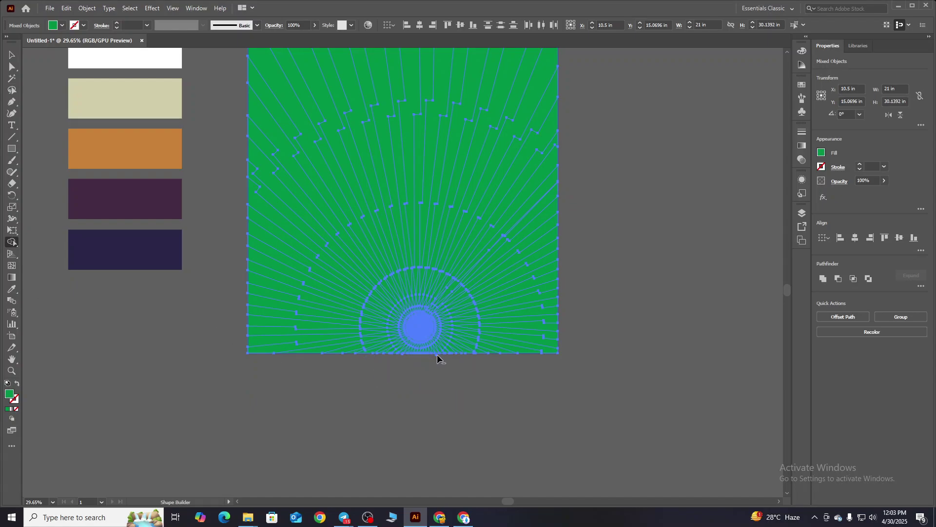
{"action": "key", "text": "a"}
{"action": "left_click", "coordinate": [328, 260]}
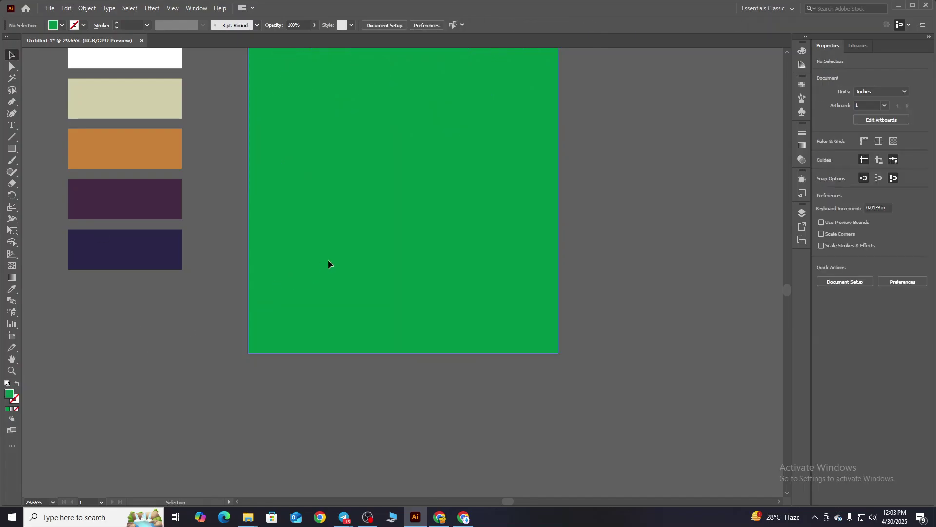
{"action": "key", "text": "Delete"}
{"action": "scroll", "coordinate": [366, 480], "scroll_direction": "up", "scroll_amount": 3}
Move the jersey photo to the far left and set the sunburst on the white artboard.
{"action": "key", "text": "ctrl+minus"}
{"action": "key", "text": "ctrl+minus"}
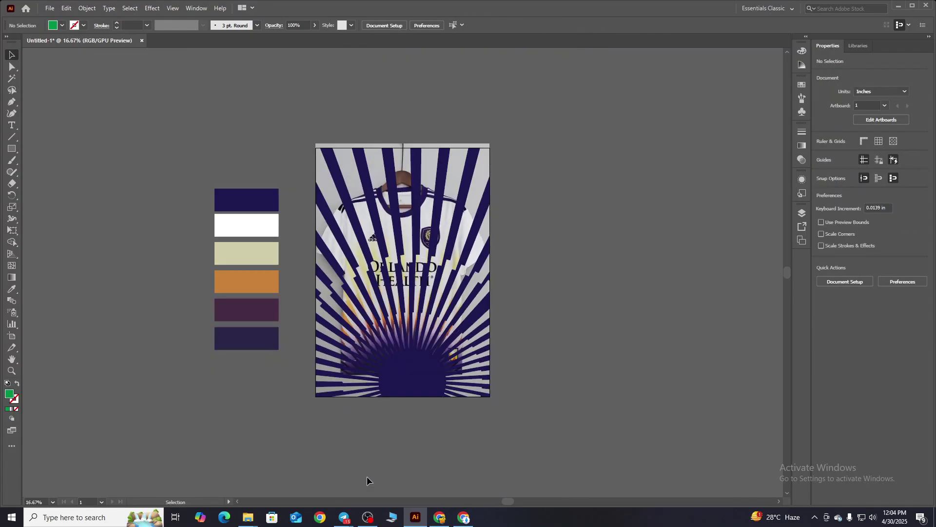
{"action": "left_click_drag", "start_coordinate": [437, 310], "coordinate": [601, 311]}
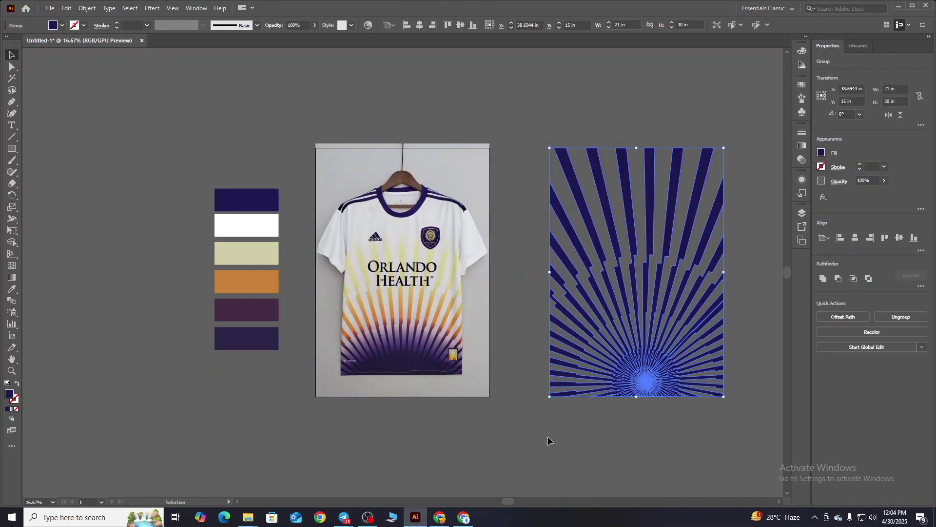
{"action": "left_click", "coordinate": [512, 418]}
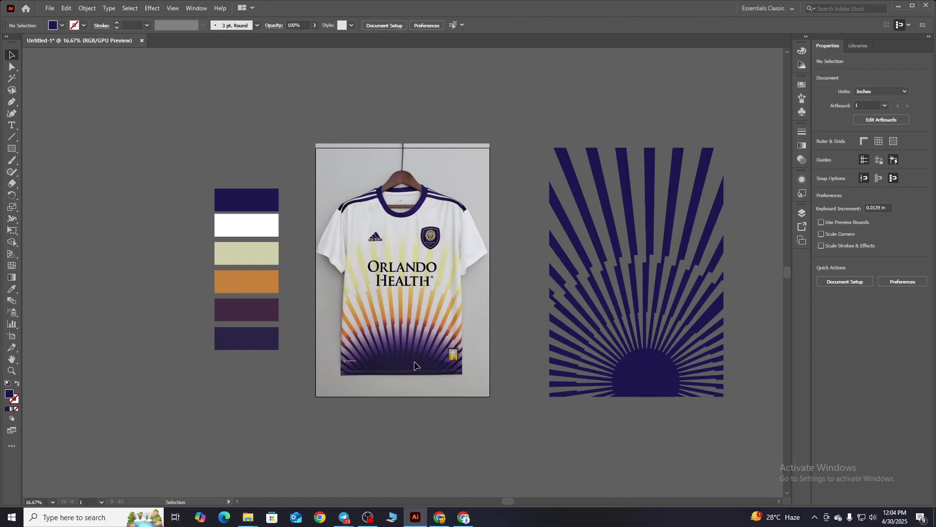
{"action": "right_click", "coordinate": [405, 288]}
{"action": "left_click_drag", "start_coordinate": [454, 369], "coordinate": [173, 363]}
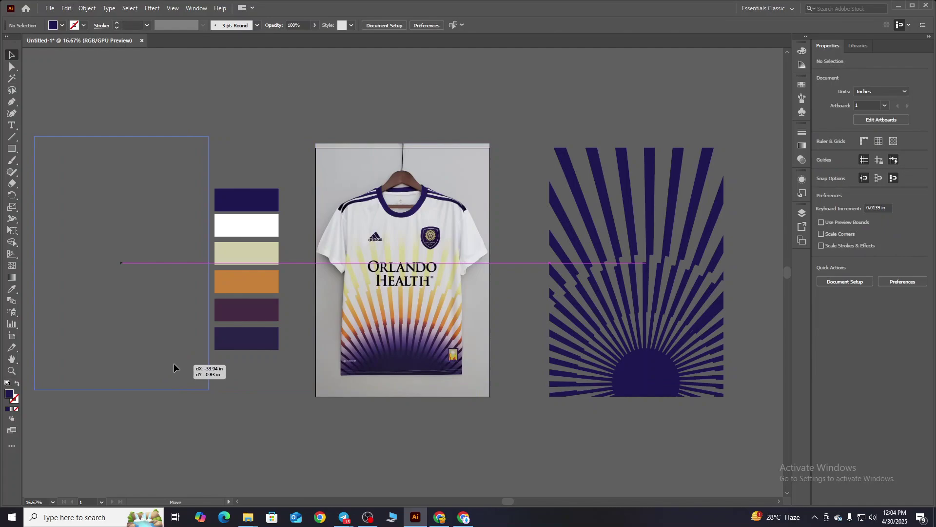
{"action": "key", "text": "ctrl+z"}
{"action": "left_click", "coordinate": [622, 298]}
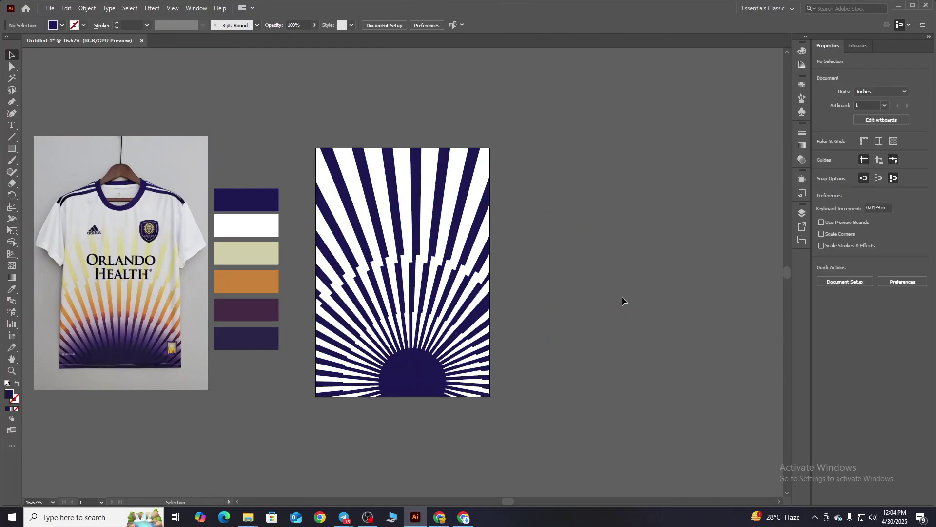
Stretch the sunburst group down past the artboard's bottom edge.
{"action": "left_click", "coordinate": [425, 390]}
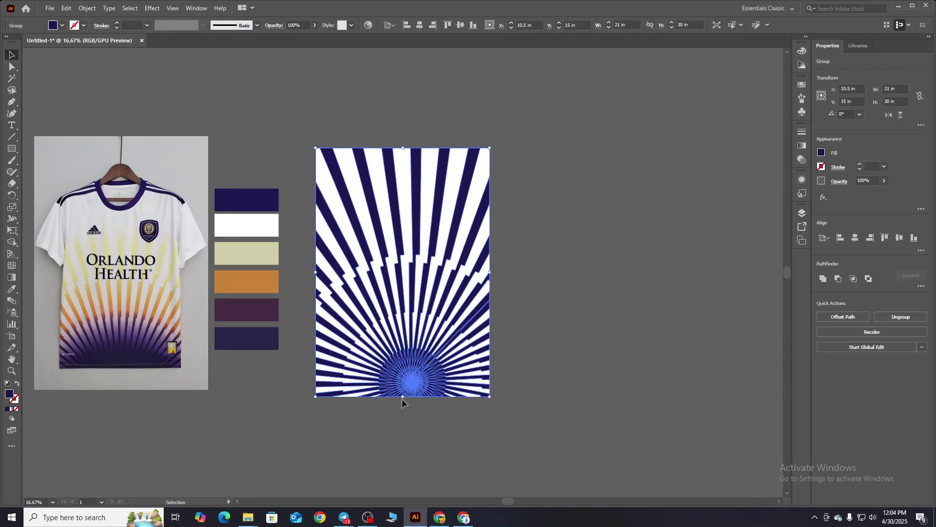
{"action": "left_click_drag", "start_coordinate": [404, 397], "coordinate": [404, 458]}
{"action": "left_click", "coordinate": [573, 367]}
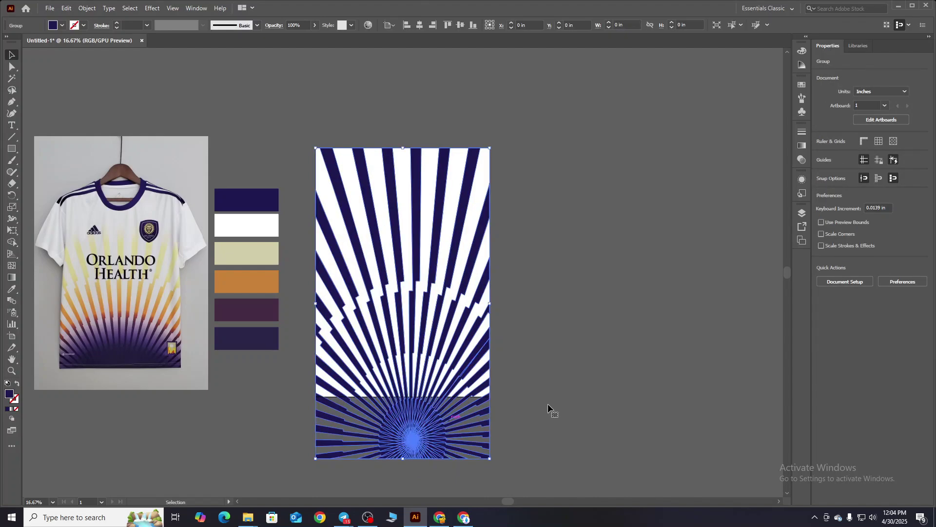
Create a 21 × 30 in navy rectangle with the Rectangle tool.
{"action": "key", "text": "m"}
{"action": "left_click", "coordinate": [606, 210]}
{"action": "left_click", "coordinate": [444, 275]}
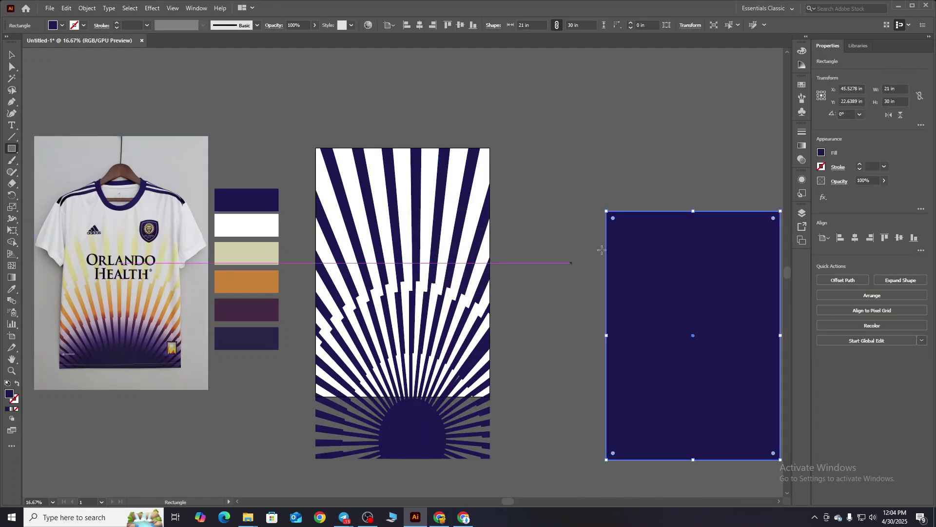
Centre the navy rectangle horizontally and vertically on the artboard.
{"action": "left_click", "coordinate": [419, 25]}
{"action": "left_click", "coordinate": [448, 25]}
{"action": "key", "text": "v"}
{"action": "left_click", "coordinate": [584, 392]}
With all artwork selected, use Shape Builder to delete the ray pieces below the artboard.
{"action": "key", "text": "ctrl+a"}
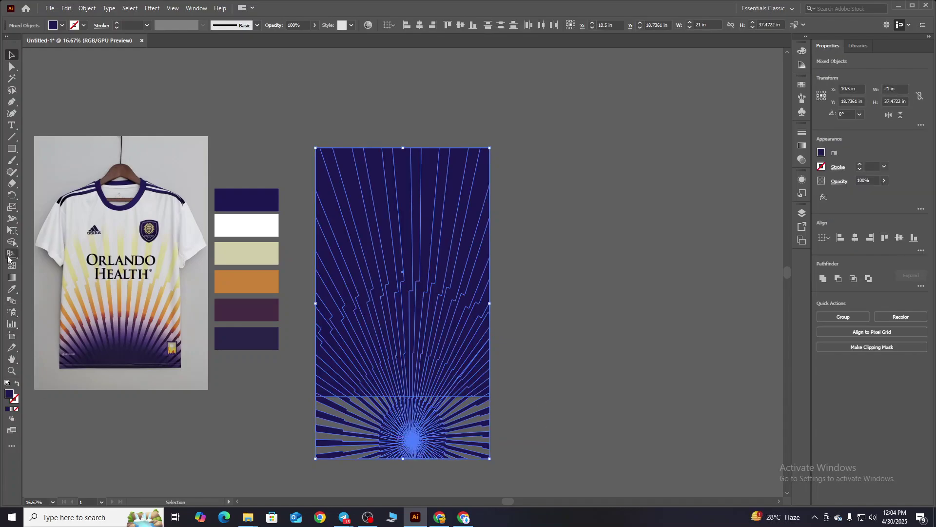
{"action": "key", "text": "shift+m"}
{"action": "left_click_drag", "start_coordinate": [449, 464], "coordinate": [336, 441]}
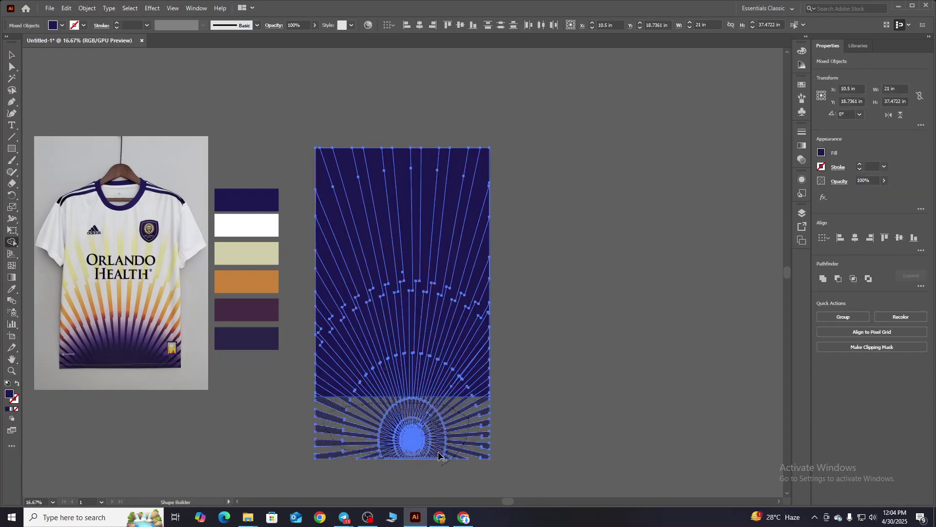
{"action": "mouse_move", "coordinate": [438, 456]}
{"action": "left_mouse_down"}
{"action": "mouse_move", "coordinate": [385, 457]}
{"action": "mouse_move", "coordinate": [393, 453]}
{"action": "left_mouse_up"}
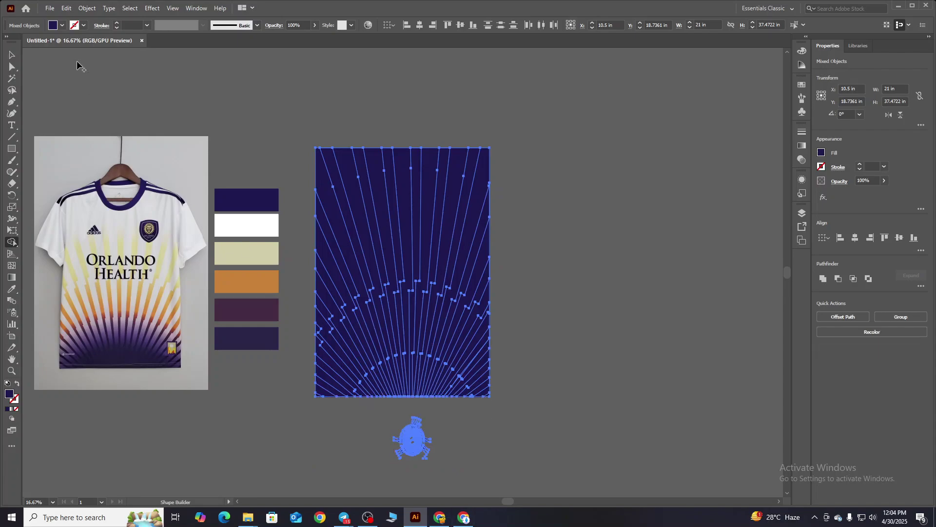
Group the split navy pieces together.
{"action": "key", "text": "v"}
{"action": "left_click", "coordinate": [361, 433]}
{"action": "key", "text": "ctrl+a"}
{"action": "key", "text": "ctrl+g"}
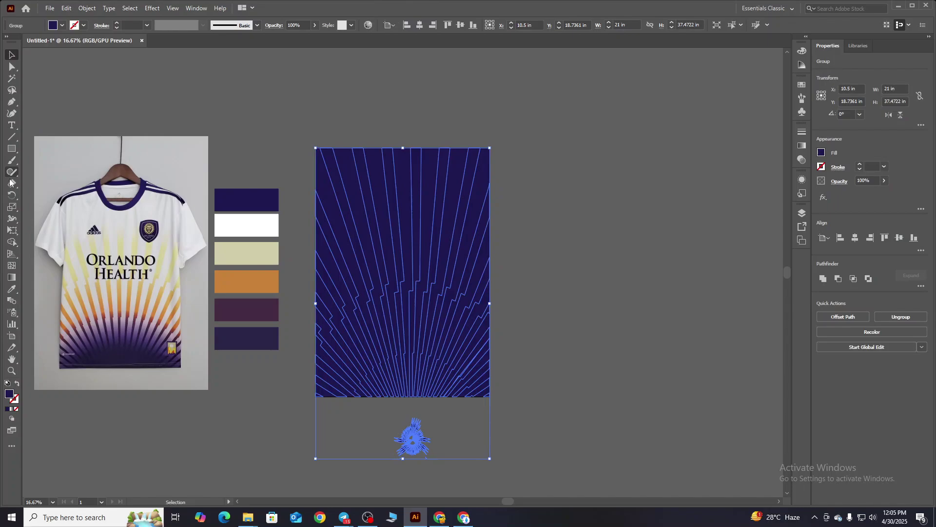
Erase the leftover scrap below the artboard with the Eraser.
{"action": "left_click", "coordinate": [11, 183]}
{"action": "left_click_drag", "start_coordinate": [365, 407], "coordinate": [488, 468]}
{"action": "key", "text": "v"}
{"action": "left_click", "coordinate": [213, 91]}
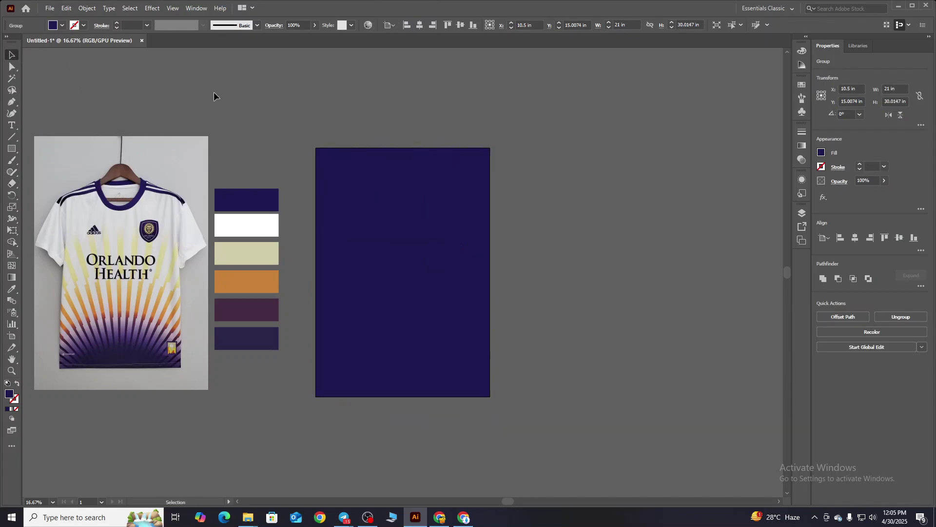
Pull the solid navy piece off the striped artboard and delete it.
{"action": "left_click_drag", "start_coordinate": [372, 226], "coordinate": [623, 226]}
{"action": "right_click", "coordinate": [539, 205]}
{"action": "left_click", "coordinate": [545, 262]}
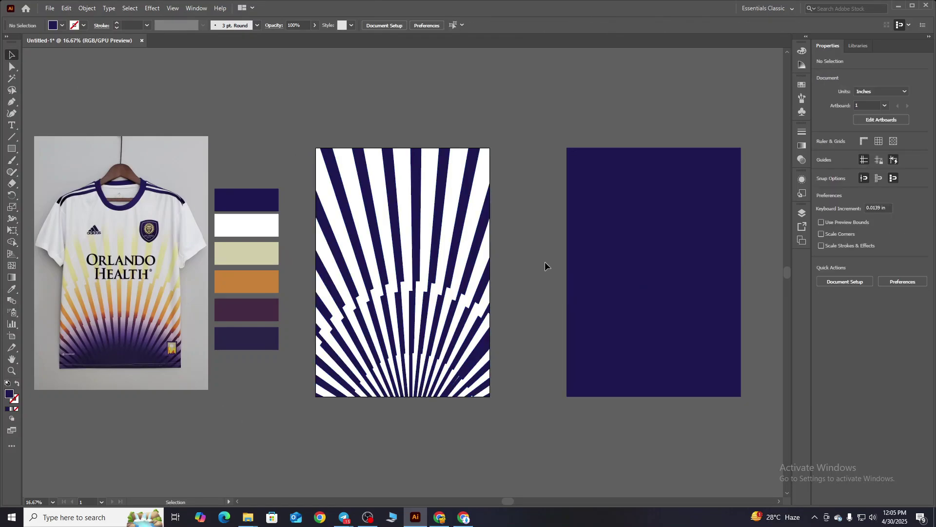
{"action": "left_click", "coordinate": [662, 209]}
{"action": "key", "text": "Delete"}
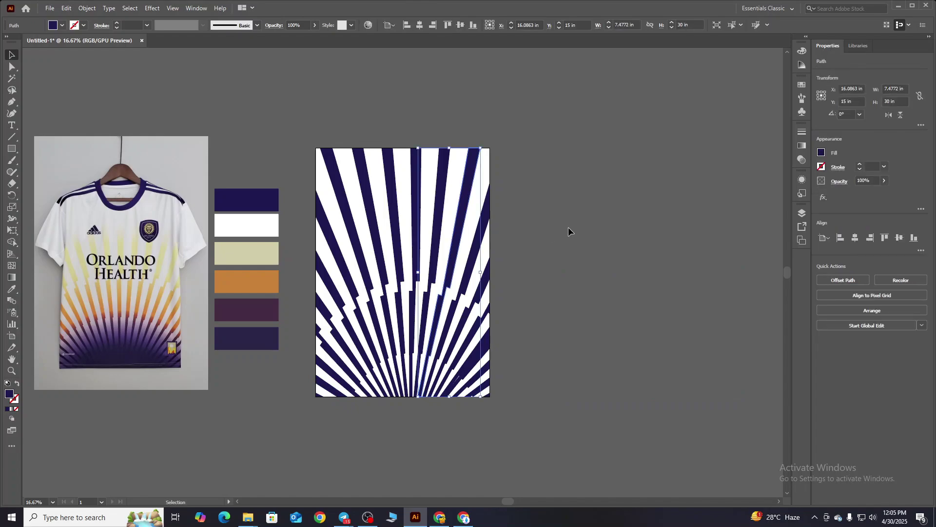
Copy one navy ray beside the artboard and draw a tall rectangle next to it.
{"action": "left_click_drag", "start_coordinate": [467, 199], "coordinate": [657, 199]}
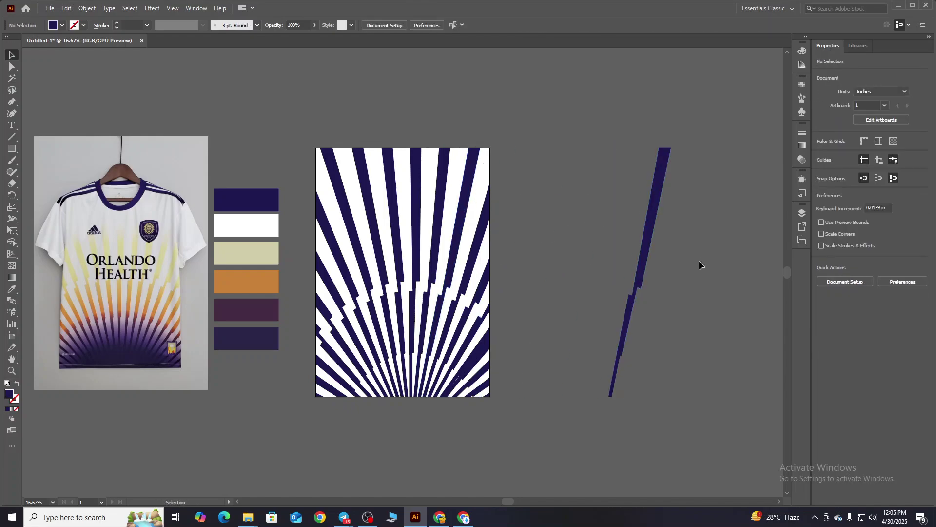
{"action": "left_click_drag", "start_coordinate": [509, 148], "coordinate": [571, 396]}
{"action": "key", "text": "v"}
{"action": "left_click", "coordinate": [638, 155]}
{"action": "left_click_drag", "start_coordinate": [655, 179], "coordinate": [709, 179]}
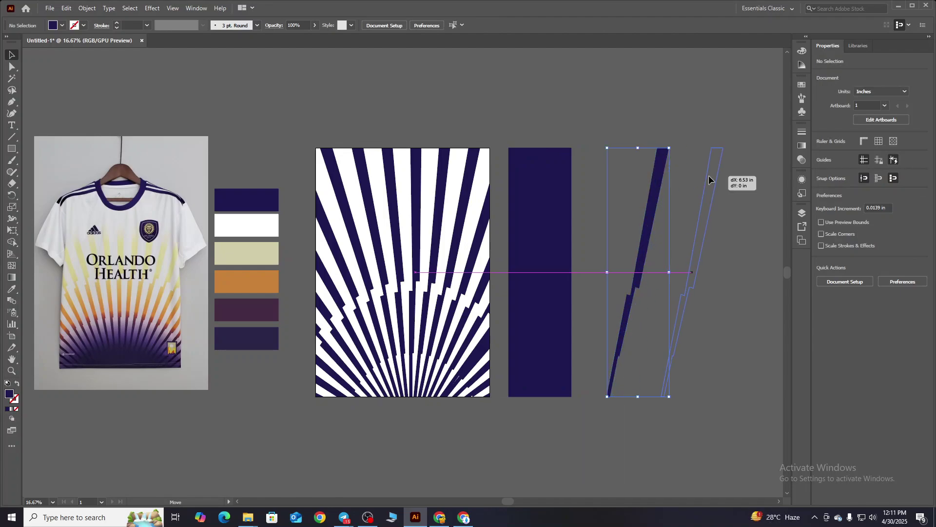
Widen the tall rectangle and give it a gradient starting from the dark purple swatch.
{"action": "left_click", "coordinate": [558, 203]}
{"action": "left_click_drag", "start_coordinate": [572, 272], "coordinate": [604, 271]}
{"action": "key", "text": "period"}
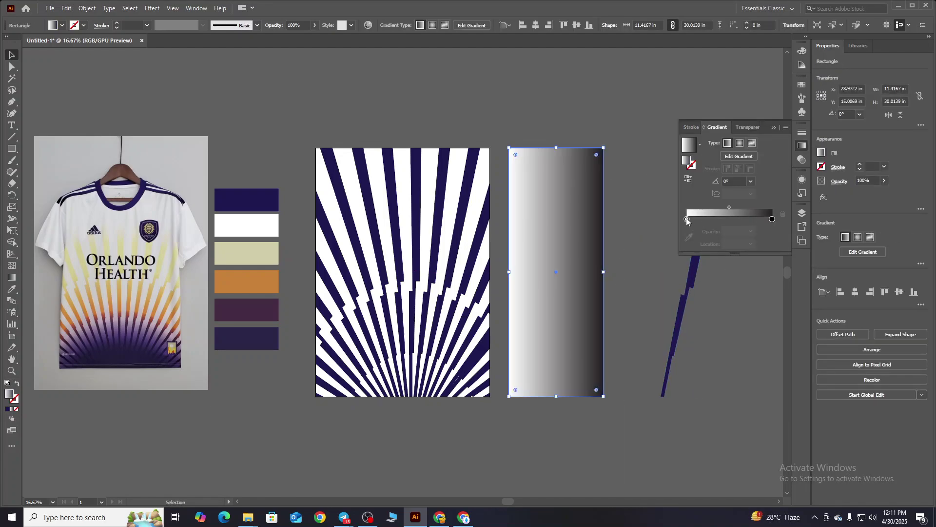
{"action": "double_click", "coordinate": [687, 219]}
{"action": "left_click", "coordinate": [646, 287]}
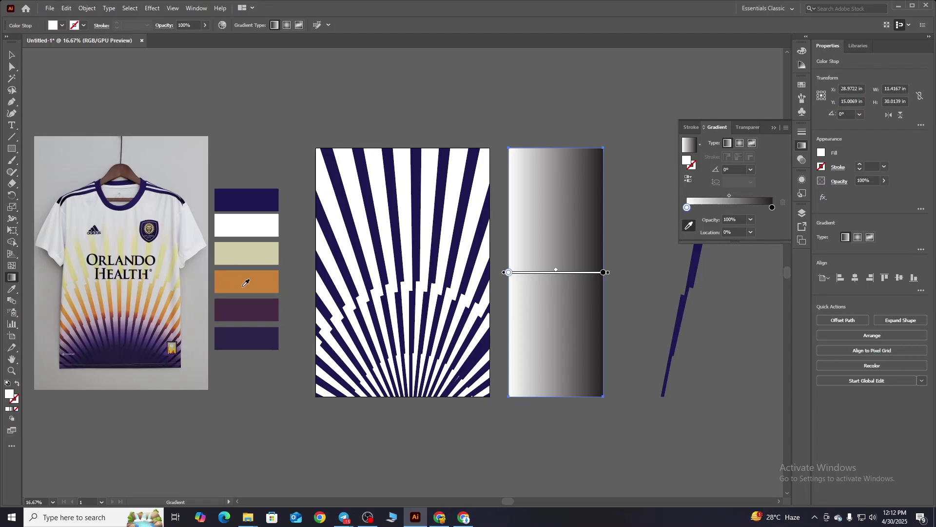
{"action": "left_click", "coordinate": [261, 329]}
Set the gradient's end stop to the beige swatch and shift it more yellow in RGB.
{"action": "left_click", "coordinate": [604, 272]}
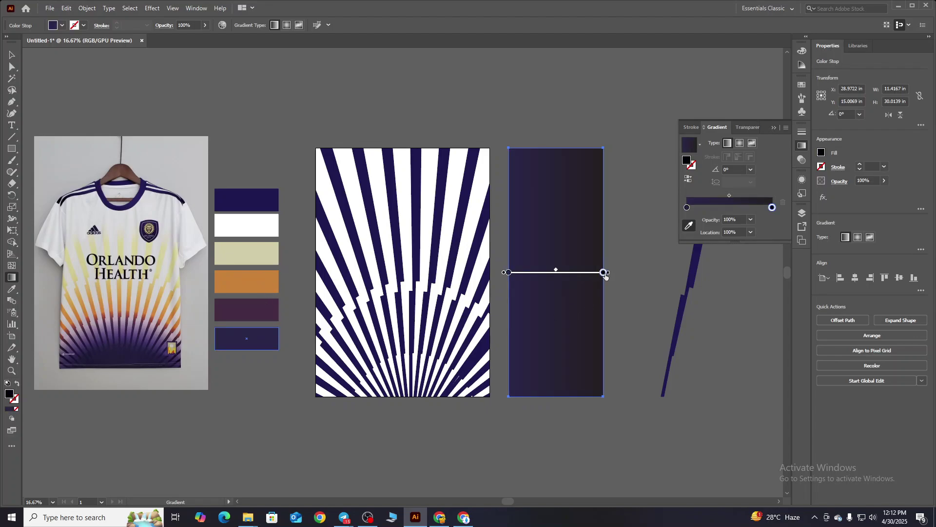
{"action": "double_click", "coordinate": [604, 273]}
{"action": "left_click", "coordinate": [472, 336]}
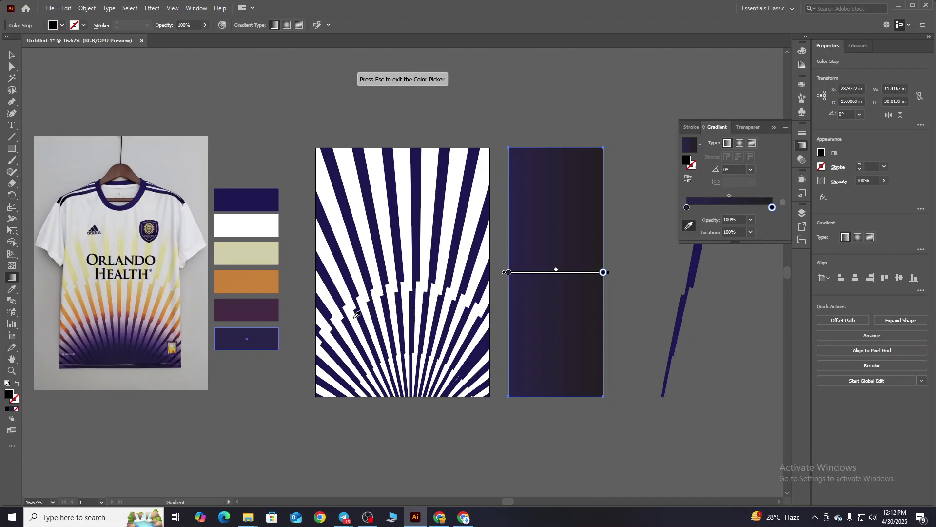
{"action": "left_click", "coordinate": [252, 252]}
{"action": "double_click", "coordinate": [771, 209]}
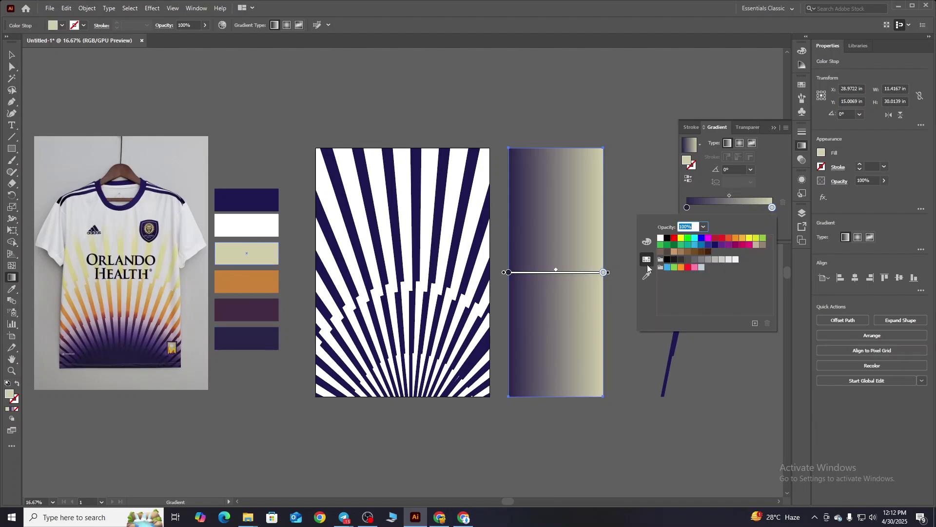
{"action": "left_click", "coordinate": [647, 241]}
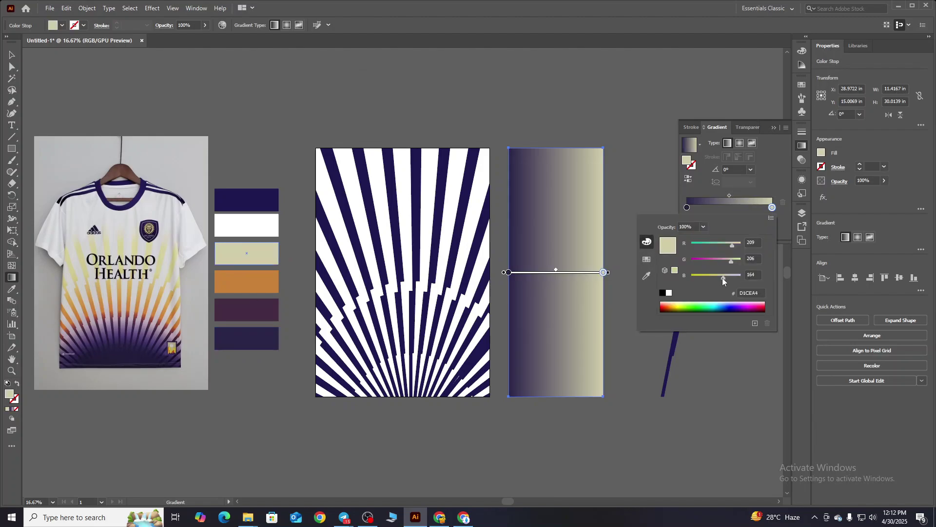
{"action": "mouse_move", "coordinate": [725, 277]}
{"action": "left_mouse_down"}
{"action": "mouse_move", "coordinate": [707, 277]}
{"action": "mouse_move", "coordinate": [715, 277]}
{"action": "left_mouse_up"}
Add a gradient stop, move the yellow stop left, and make the right end white.
{"action": "left_click", "coordinate": [750, 207]}
{"action": "mouse_move", "coordinate": [772, 208]}
{"action": "left_mouse_down"}
{"action": "mouse_move", "coordinate": [745, 208]}
{"action": "mouse_move", "coordinate": [787, 211]}
{"action": "left_mouse_up"}
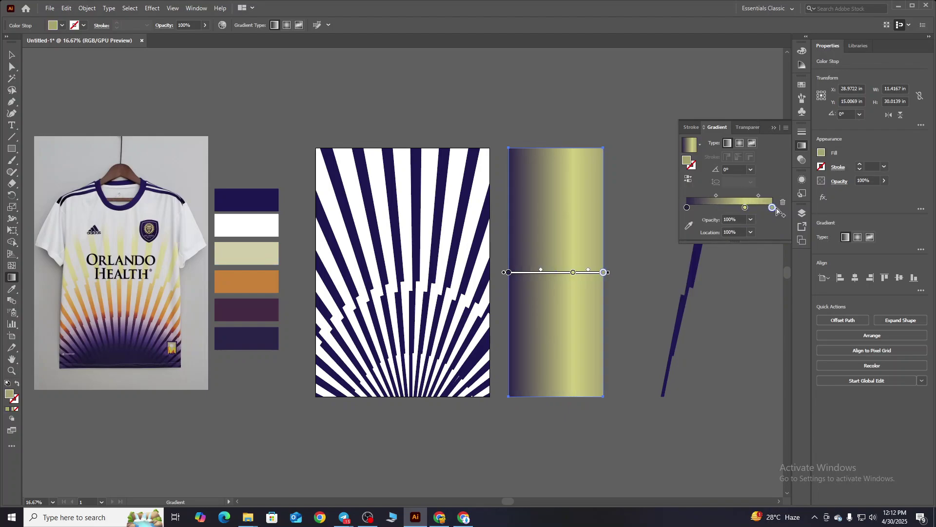
{"action": "double_click", "coordinate": [773, 207]}
{"action": "left_click", "coordinate": [647, 259]}
{"action": "left_click", "coordinate": [660, 238]}
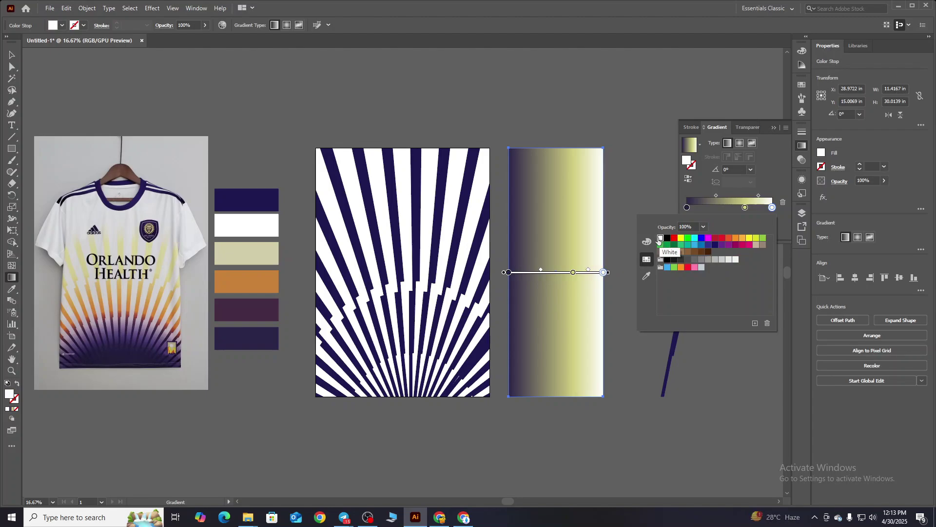
{"action": "left_click", "coordinate": [547, 276]}
Add a middle gradient stop sampled from the orange palette swatch.
{"action": "left_click", "coordinate": [548, 273]}
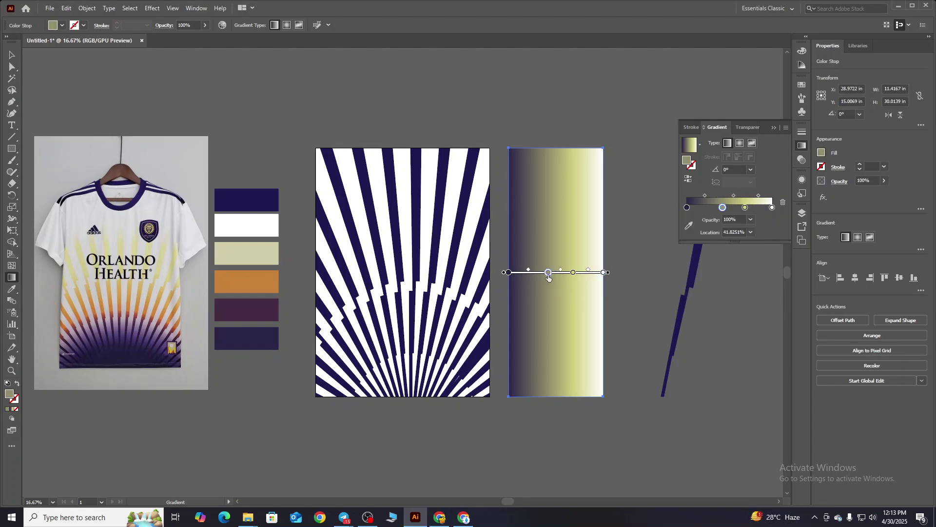
{"action": "double_click", "coordinate": [721, 208]}
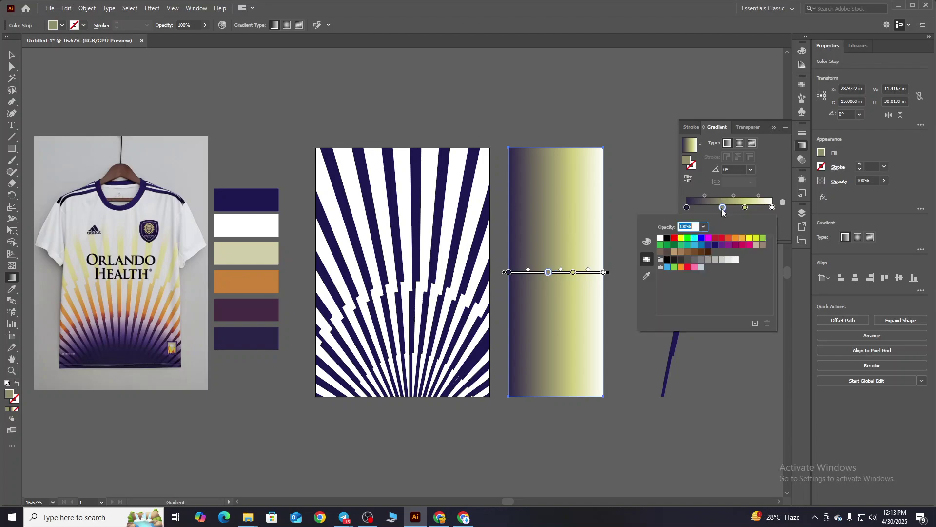
{"action": "left_click", "coordinate": [688, 225]}
{"action": "left_click", "coordinate": [246, 281]}
Widen the gradient rectangle to about 17.9 in and run its gradient vertically.
{"action": "left_click", "coordinate": [12, 55]}
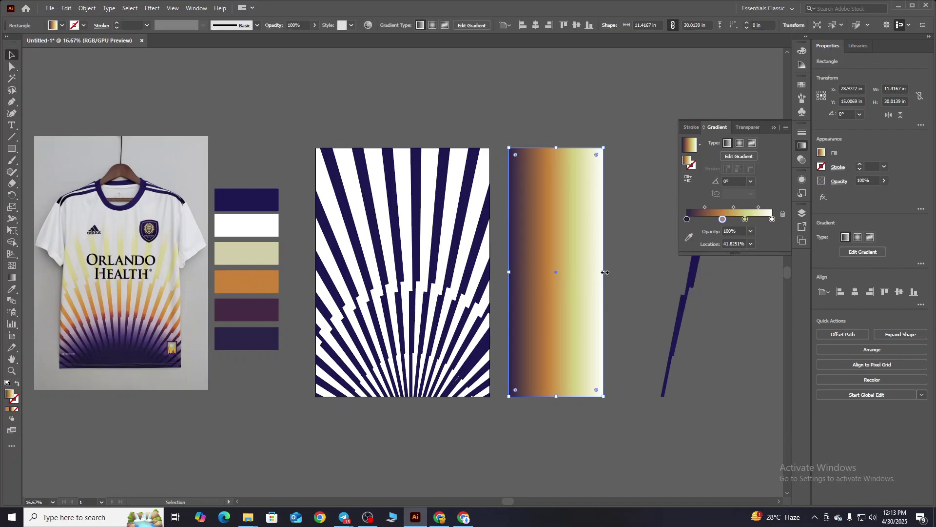
{"action": "left_click_drag", "start_coordinate": [604, 272], "coordinate": [659, 272]}
{"action": "key", "text": "g"}
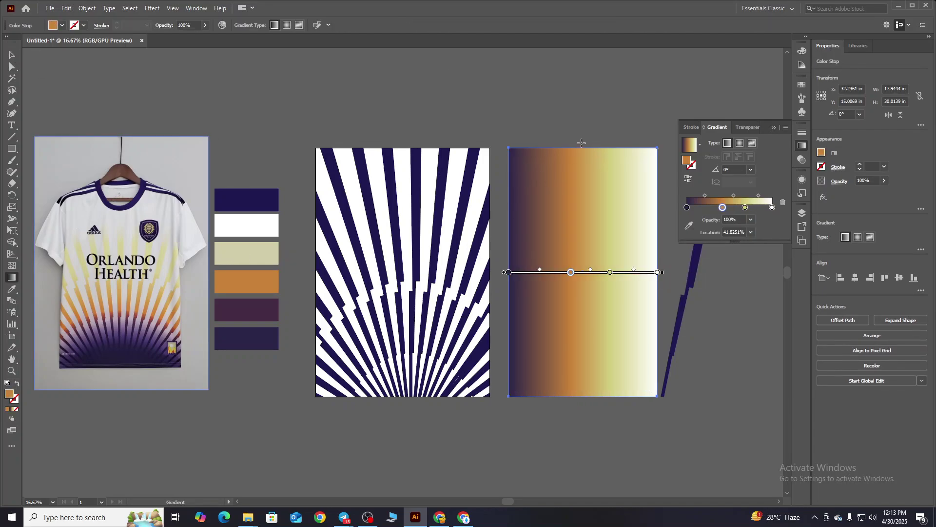
{"action": "left_click_drag", "start_coordinate": [583, 139], "coordinate": [584, 403]}
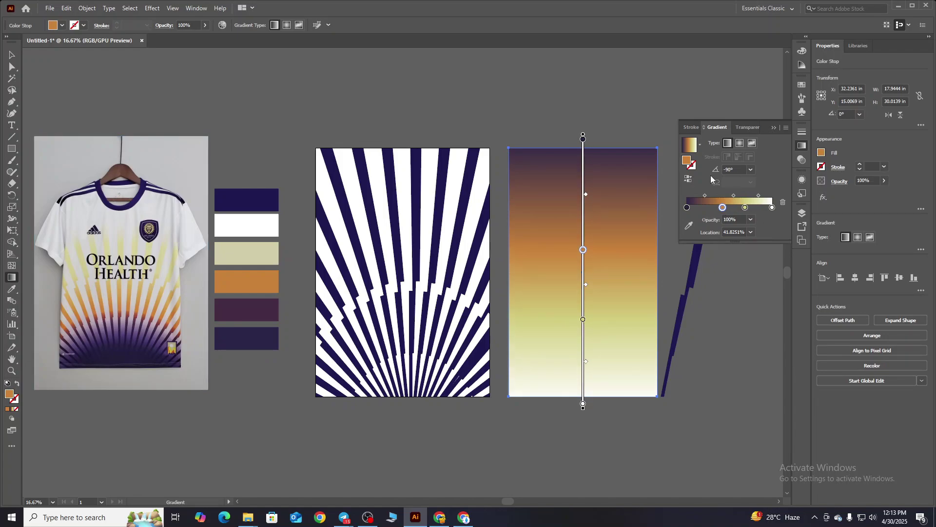
Reverse the gradient, move the navy stop to about 87%, and adjust where navy begins.
{"action": "left_click", "coordinate": [688, 178]}
{"action": "left_click_drag", "start_coordinate": [583, 404], "coordinate": [583, 369]}
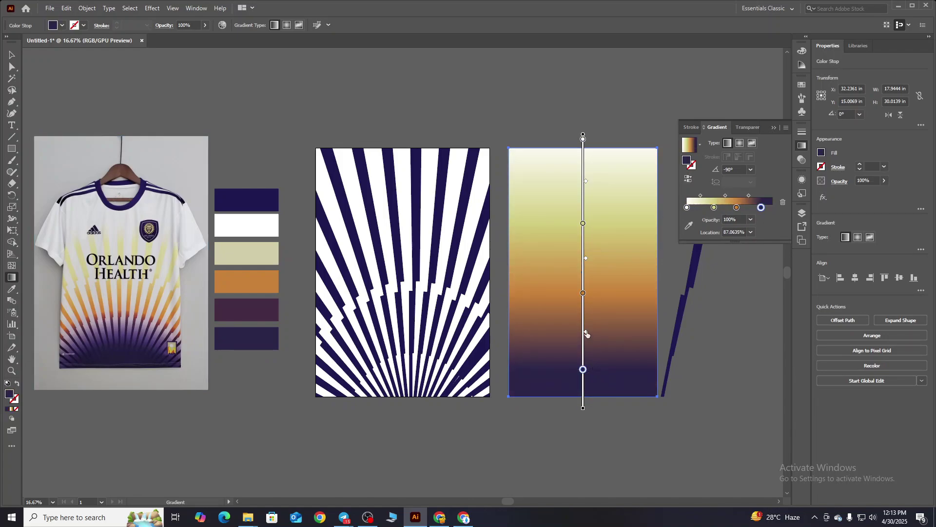
{"action": "left_click_drag", "start_coordinate": [586, 333], "coordinate": [584, 207]}
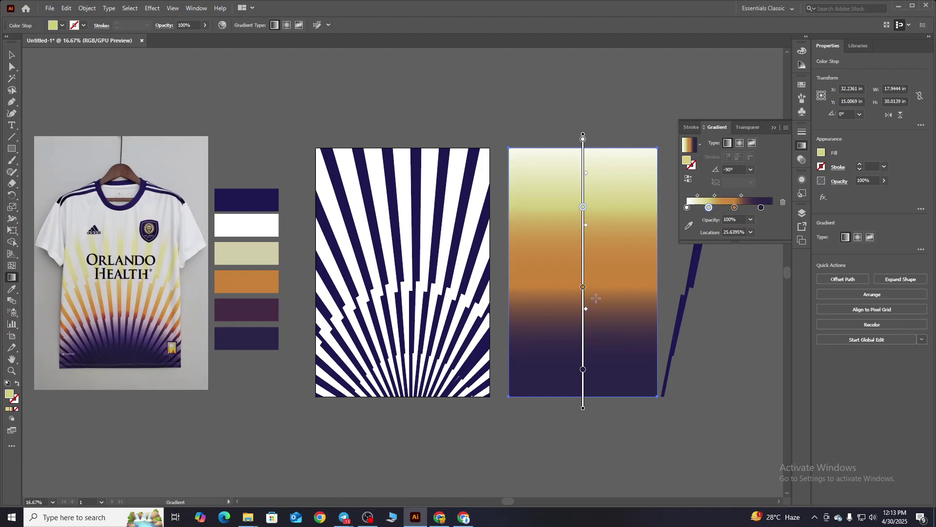
{"action": "left_click_drag", "start_coordinate": [586, 309], "coordinate": [587, 312]}
Add a light yellow stop at about 24% and nudge the yellow-to-orange midpoint.
{"action": "left_click", "coordinate": [584, 218]}
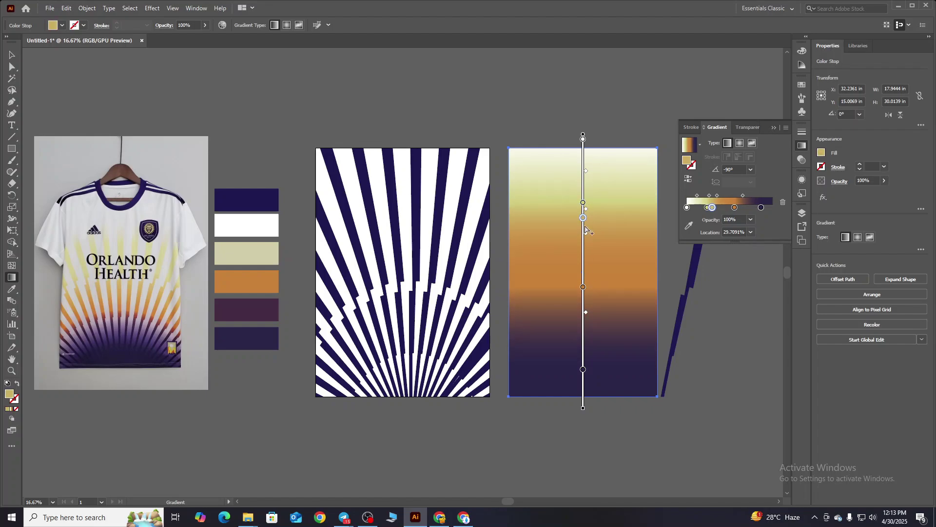
{"action": "left_click_drag", "start_coordinate": [584, 218], "coordinate": [586, 183]}
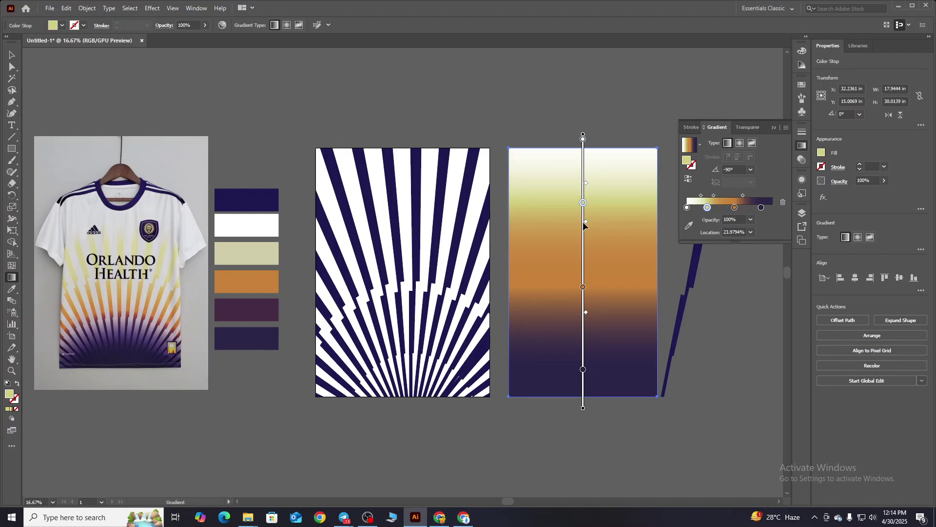
{"action": "left_click_drag", "start_coordinate": [586, 222], "coordinate": [585, 229]}
{"action": "key", "text": "v"}
{"action": "left_click", "coordinate": [676, 267]}
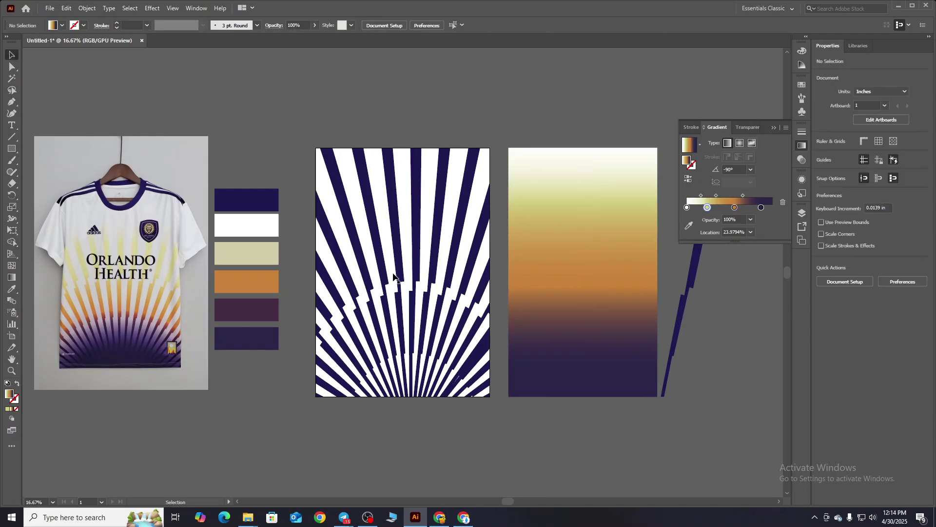
Copy the right rectangle's gradient onto the sunburst with the Eyedropper.
{"action": "left_click_drag", "start_coordinate": [305, 203], "coordinate": [493, 411]}
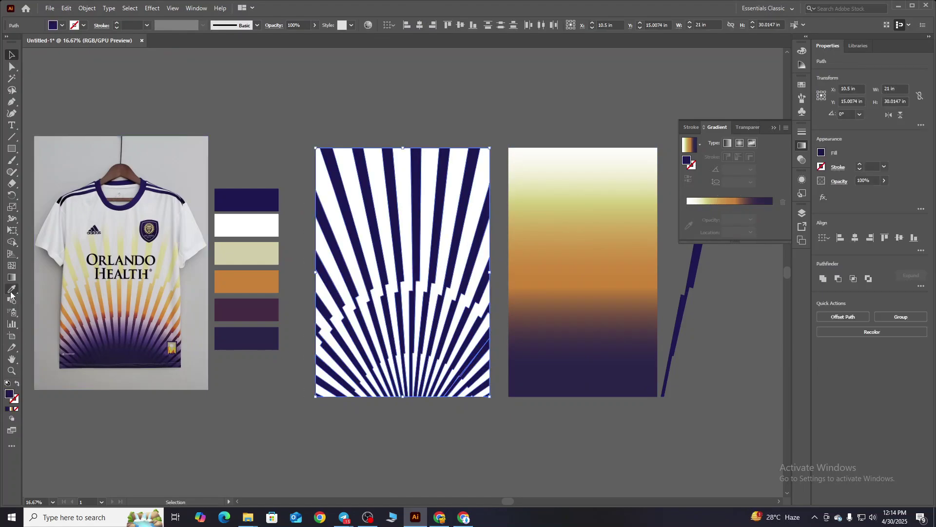
{"action": "left_click", "coordinate": [11, 290]}
{"action": "left_click", "coordinate": [621, 249]}
{"action": "key", "text": "v"}
Group all the sunburst stripes together.
{"action": "left_click", "coordinate": [383, 162]}
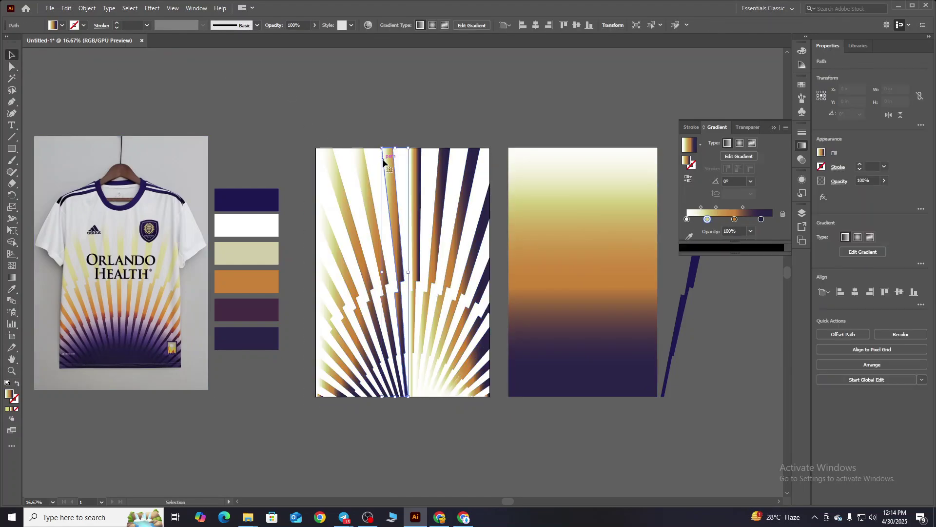
{"action": "left_click_drag", "start_coordinate": [304, 404], "coordinate": [429, 143]}
{"action": "right_click", "coordinate": [422, 128]}
{"action": "left_click", "coordinate": [454, 196]}
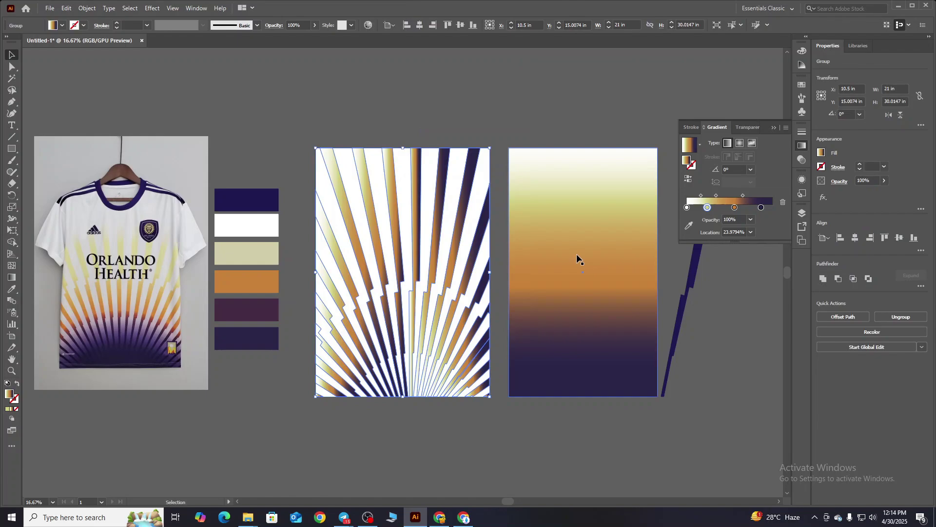
{"action": "left_click", "coordinate": [500, 214]}
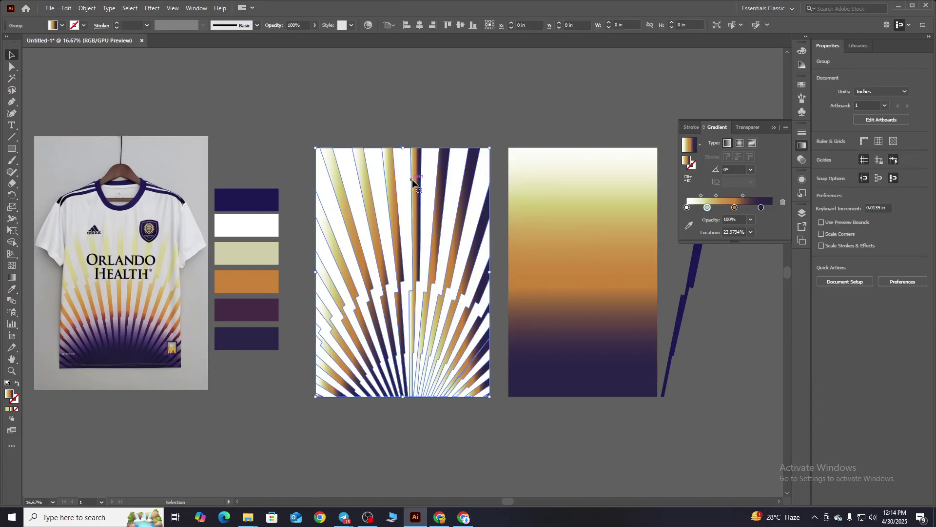
Run the stripes' gradient vertically and reverse it so light is at the top.
{"action": "key", "text": "g"}
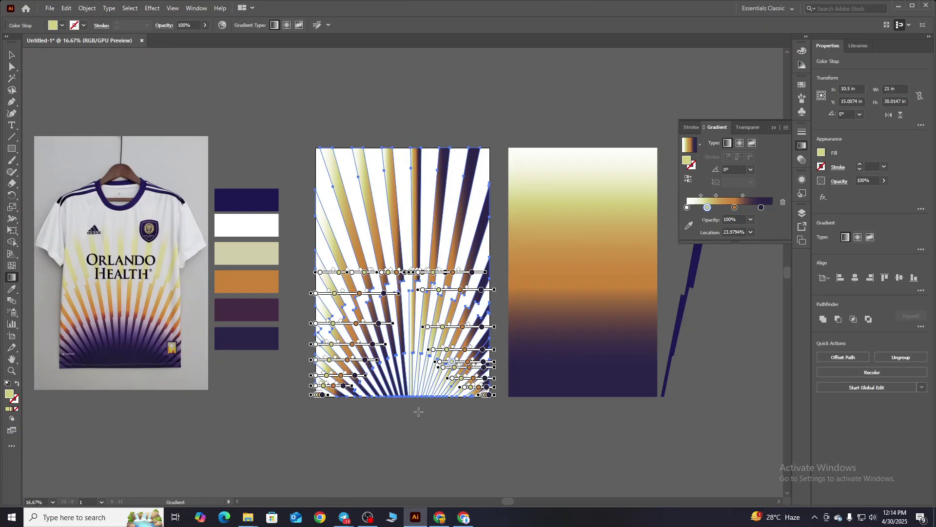
{"action": "left_click_drag", "start_coordinate": [418, 411], "coordinate": [418, 138]}
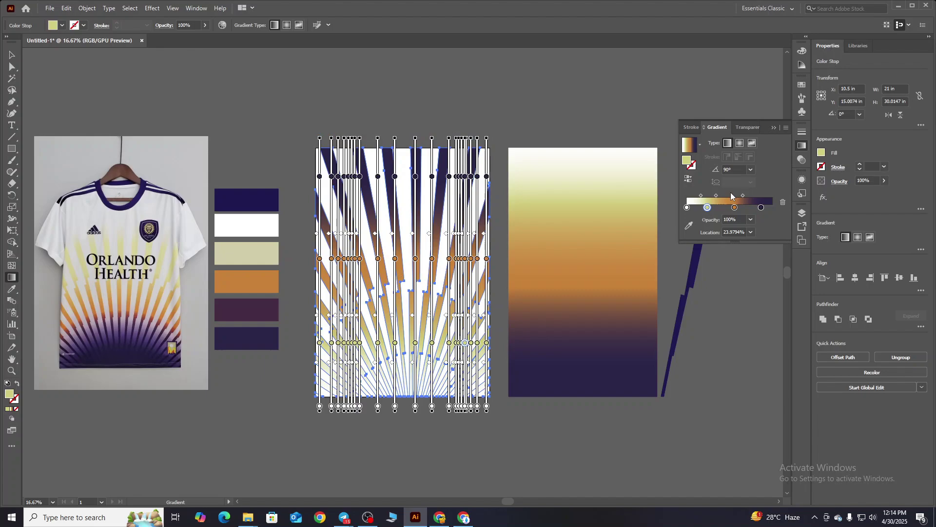
{"action": "left_click", "coordinate": [688, 179]}
{"action": "key", "text": "v"}
{"action": "left_click", "coordinate": [170, 79]}
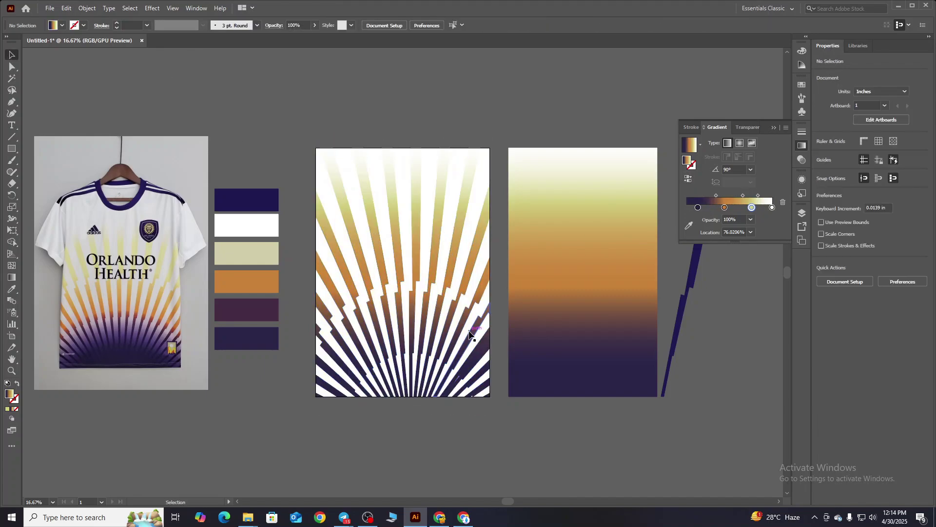
Create a 21 × 30 in rectangle and align it to the artboard.
{"action": "left_click", "coordinate": [571, 230]}
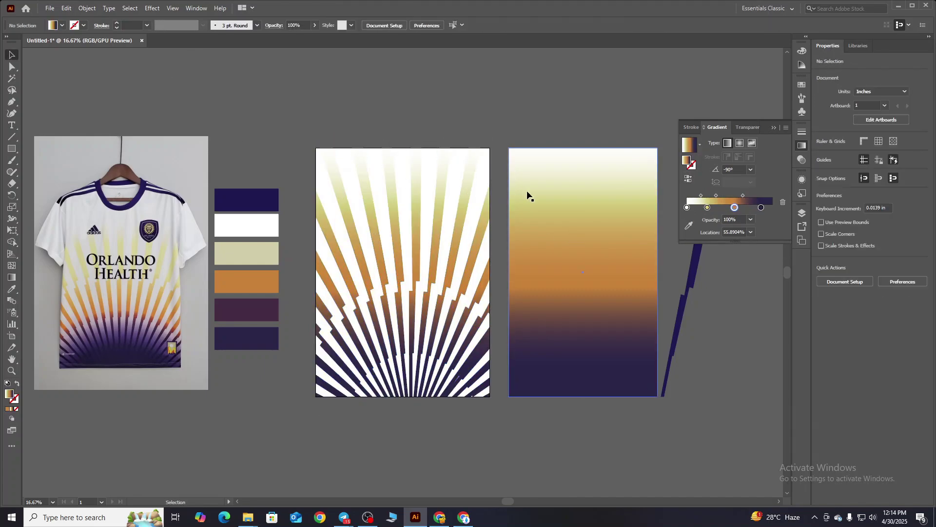
{"action": "left_click", "coordinate": [11, 148]}
{"action": "left_click", "coordinate": [316, 121]}
{"action": "type", "text": "21"}
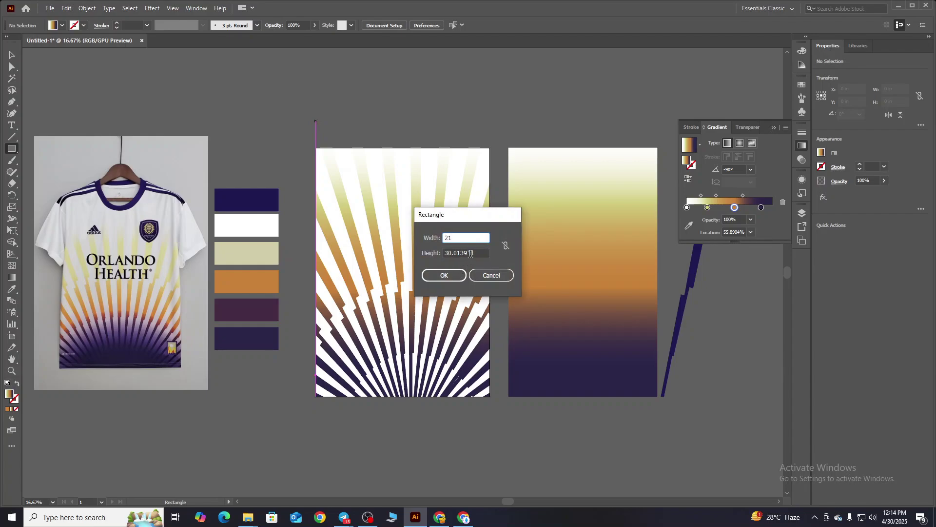
{"action": "key", "text": "Tab"}
{"action": "type", "text": "30"}
{"action": "key", "text": "Return"}
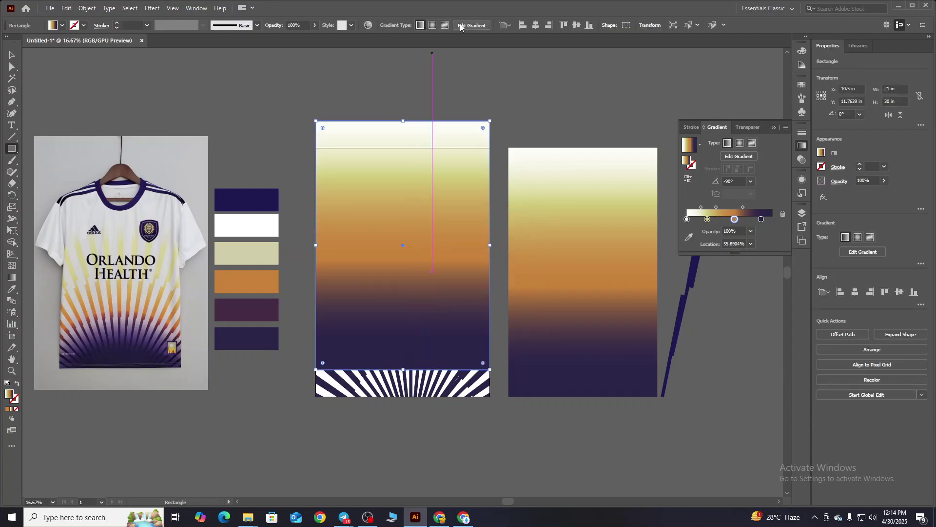
{"action": "left_click", "coordinate": [548, 26]}
Fill the new rectangle with pure white.
{"action": "left_click", "coordinate": [62, 25]}
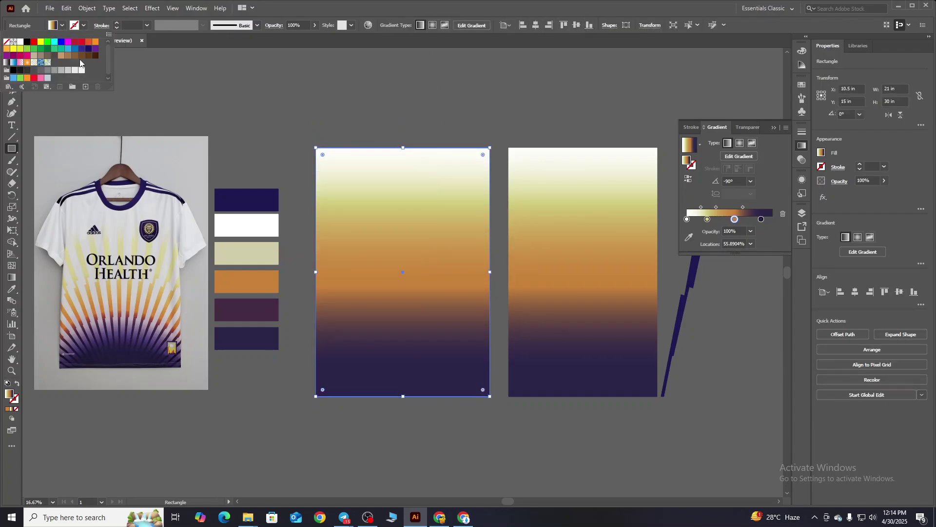
{"action": "left_click", "coordinate": [81, 70]}
{"action": "double_click", "coordinate": [10, 394]}
{"action": "left_click", "coordinate": [343, 191]}
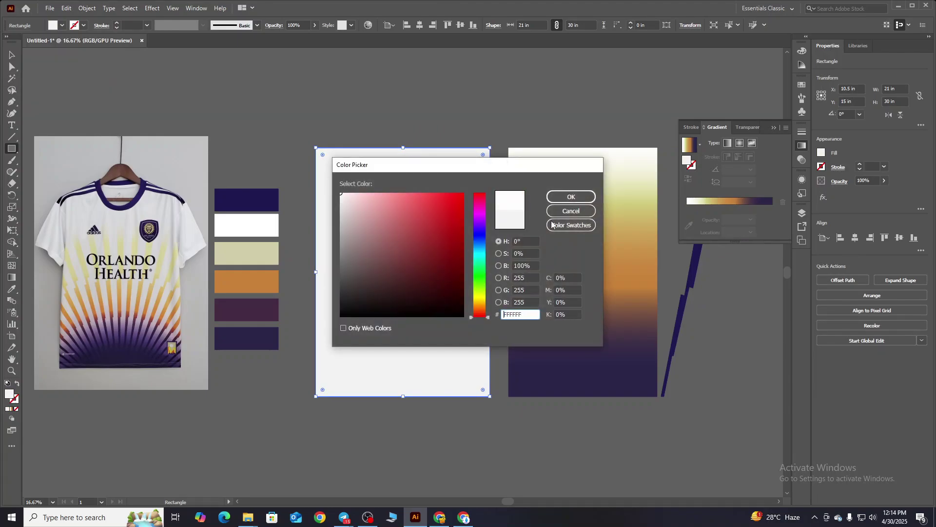
{"action": "left_click", "coordinate": [568, 195]}
Send the white rectangle behind the sunburst stripes.
{"action": "right_click", "coordinate": [460, 213]}
{"action": "left_click", "coordinate": [619, 424]}
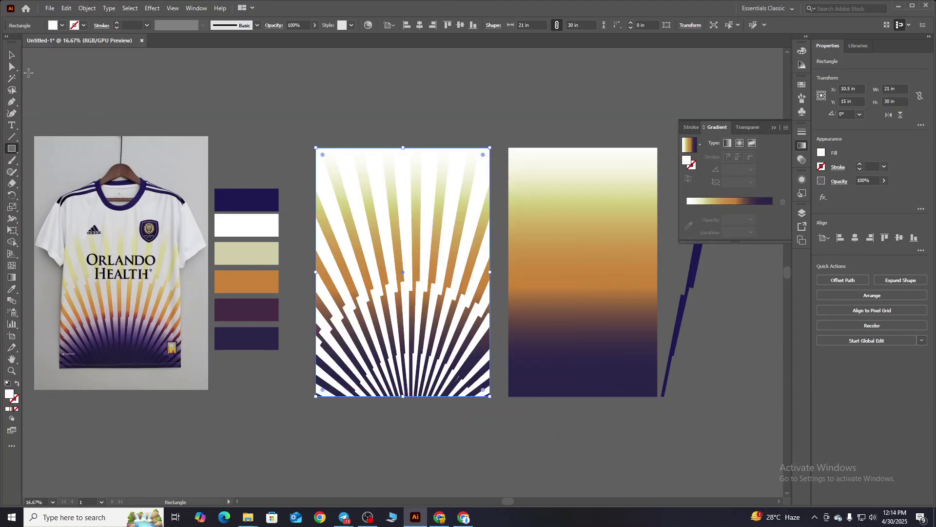
{"action": "key", "text": "v"}
{"action": "left_click", "coordinate": [185, 90]}
Shorten the sunburst group by lowering its top edge in two passes.
{"action": "key", "text": "ctrl+equal"}
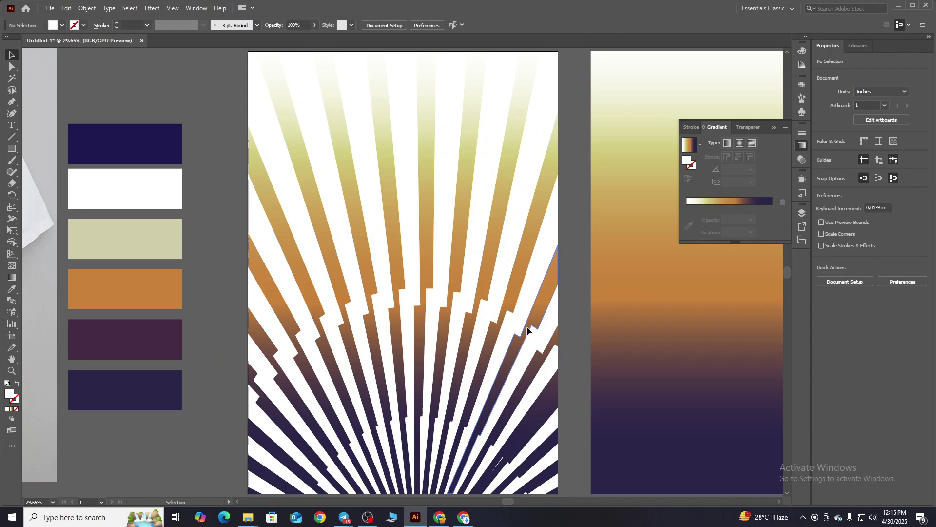
{"action": "key", "text": "ctrl+minus"}
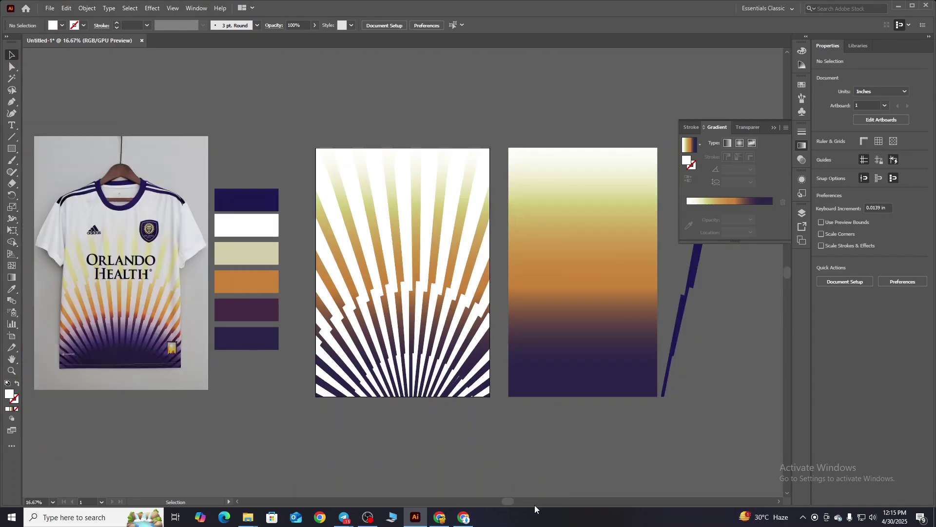
{"action": "left_click", "coordinate": [429, 236]}
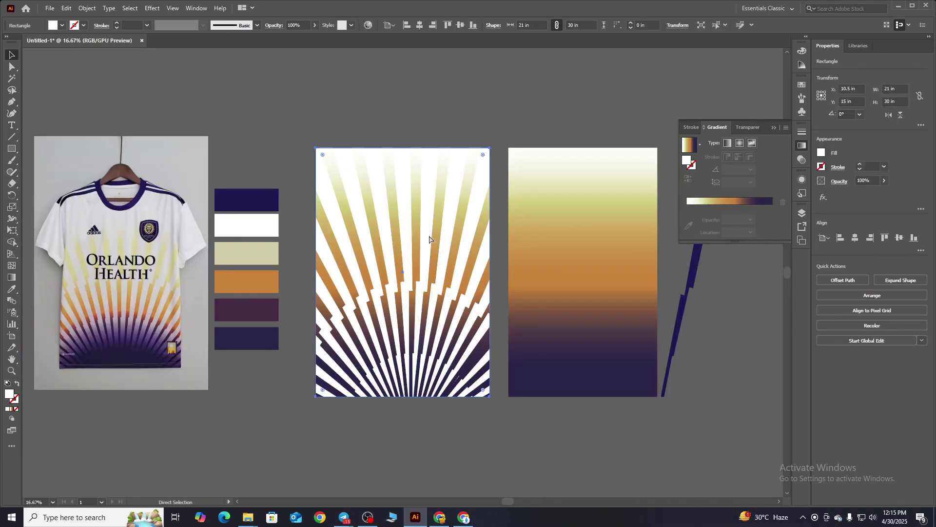
{"action": "key", "text": "ctrl+shift+a"}
{"action": "left_click", "coordinate": [427, 237]}
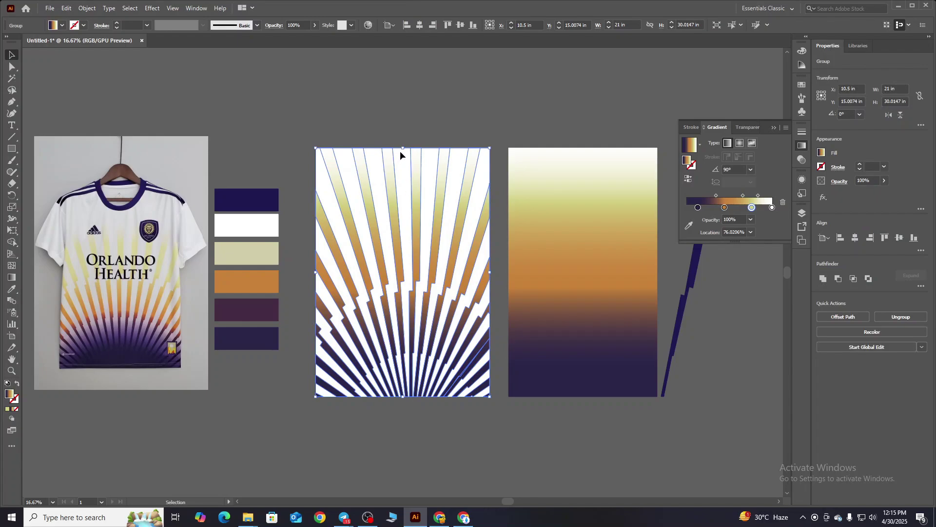
{"action": "left_click_drag", "start_coordinate": [403, 149], "coordinate": [405, 181]}
{"action": "left_click", "coordinate": [421, 95]}
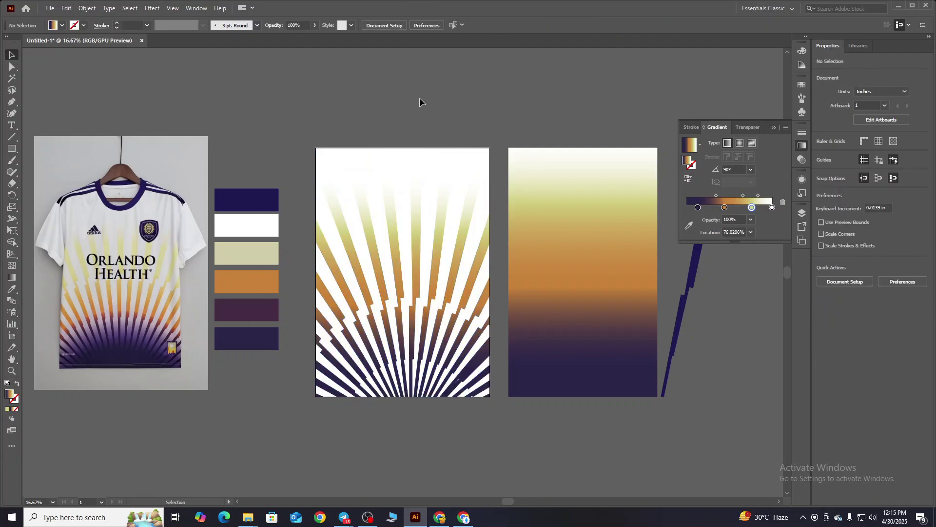
{"action": "left_click", "coordinate": [404, 213]}
{"action": "left_click_drag", "start_coordinate": [404, 181], "coordinate": [405, 195]}
{"action": "left_click", "coordinate": [434, 118]}
Move the stripes' end gradient stop to about 91% and place a new exact-size rectangle.
{"action": "left_click", "coordinate": [417, 209]}
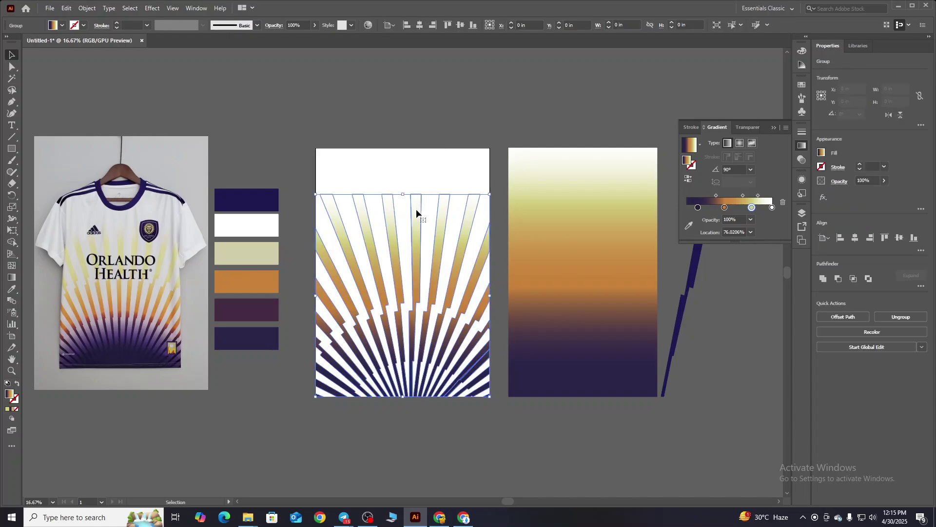
{"action": "left_click_drag", "start_coordinate": [772, 207], "coordinate": [765, 208]}
{"action": "left_click", "coordinate": [605, 113]}
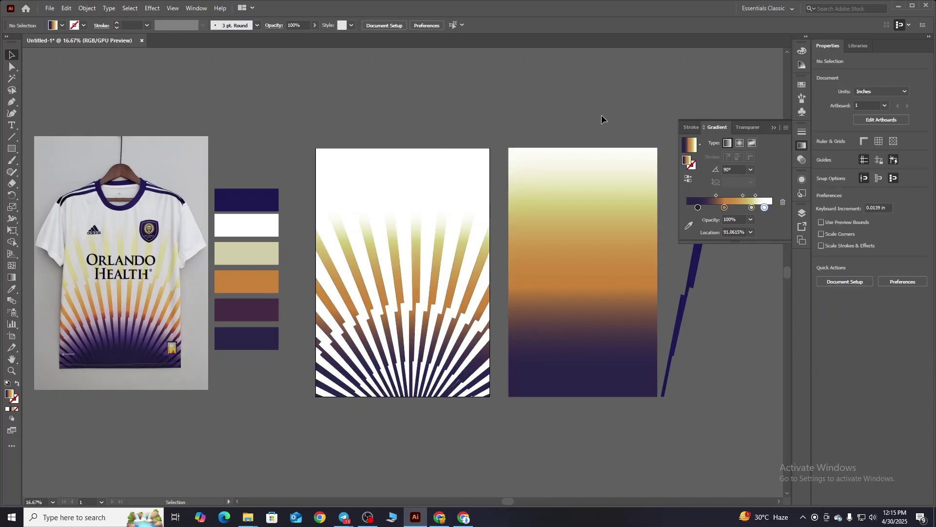
{"action": "left_click", "coordinate": [452, 264]}
{"action": "left_click", "coordinate": [293, 127]}
{"action": "key", "text": "m"}
{"action": "left_click", "coordinate": [281, 137]}
Create the 21 × 30 in rectangle and move the navy stripe up beside the swatches.
{"action": "left_click", "coordinate": [439, 274]}
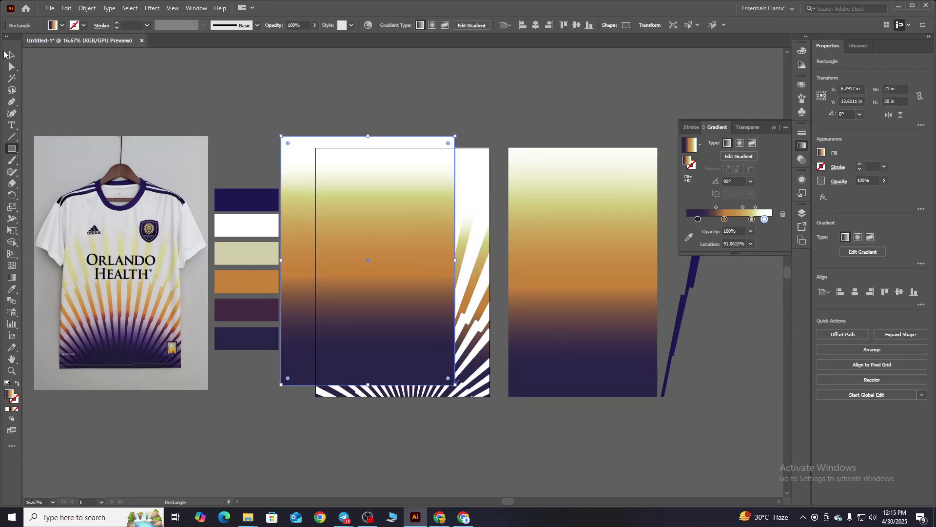
{"action": "key", "text": "v"}
{"action": "left_click_drag", "start_coordinate": [585, 193], "coordinate": [117, 441]}
{"action": "left_click_drag", "start_coordinate": [673, 338], "coordinate": [220, 282]}
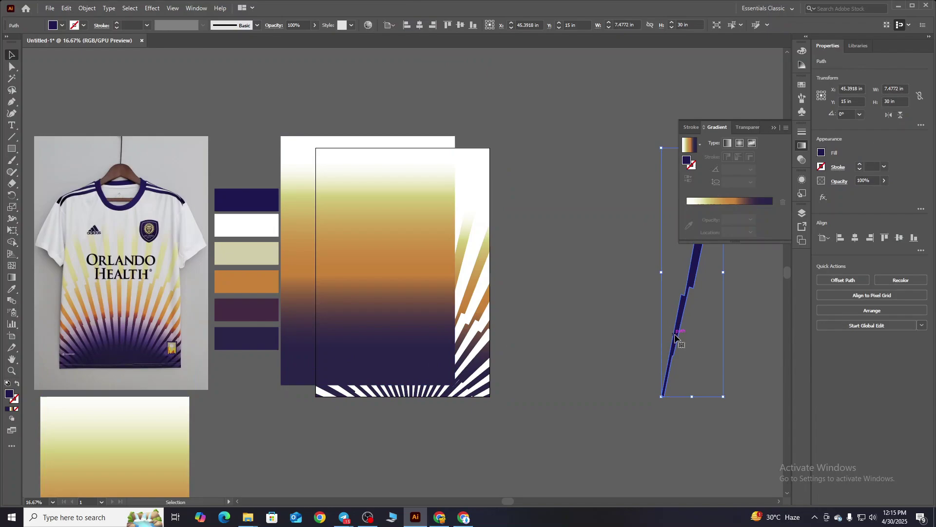
Place the gradient rectangle right of the sunburst artboard, top-aligned with it.
{"action": "left_click_drag", "start_coordinate": [455, 241], "coordinate": [693, 261]}
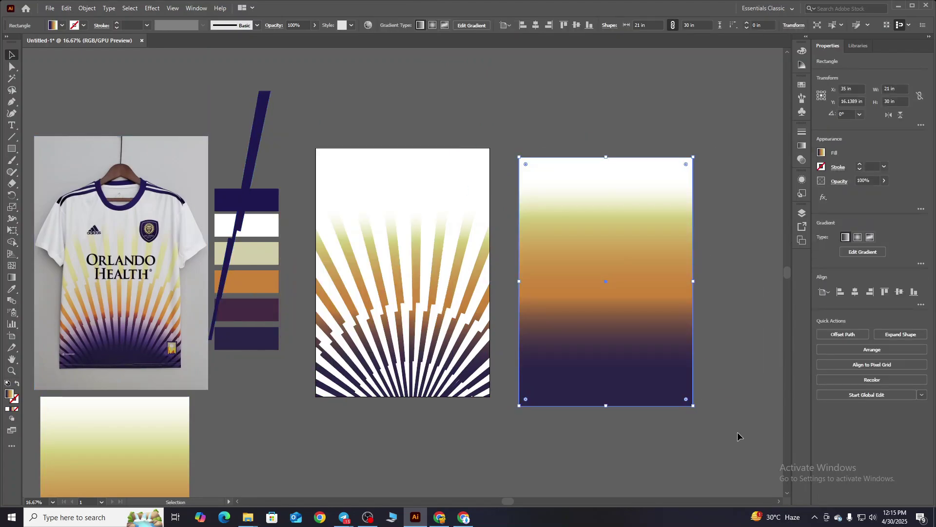
{"action": "left_click", "coordinate": [539, 28]}
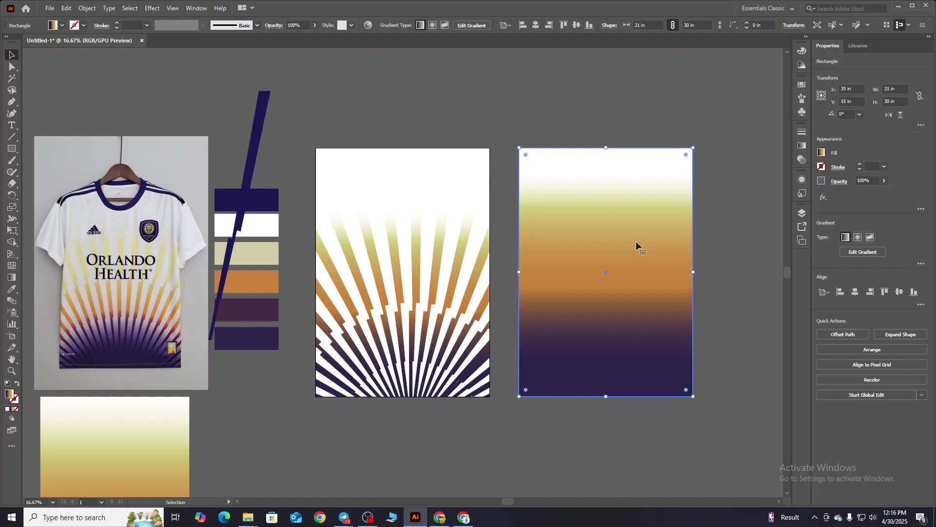
{"action": "left_click", "coordinate": [468, 399]}
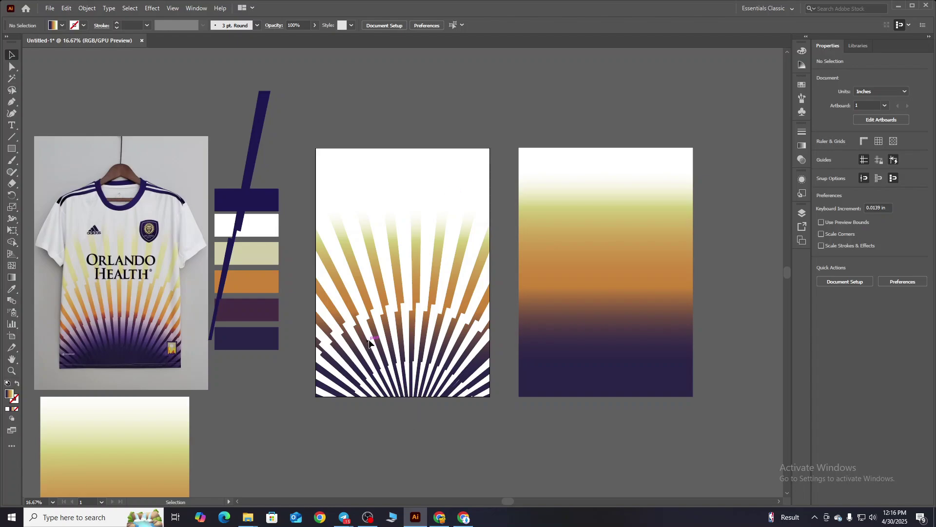
{"action": "left_click", "coordinate": [572, 289]}
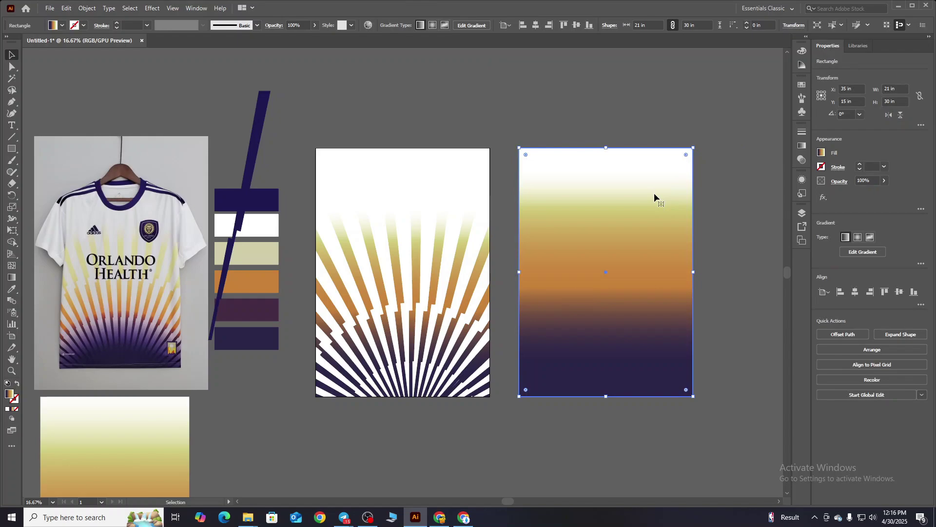
Duplicate the sunset gradient rectangle as a small copy below the swatches, with the Gradient panel shown.
{"action": "mouse_move", "coordinate": [691, 152]}
{"action": "left_mouse_down"}
{"action": "mouse_move", "coordinate": [347, 235]}
{"action": "mouse_move", "coordinate": [297, 317]}
{"action": "left_mouse_up"}
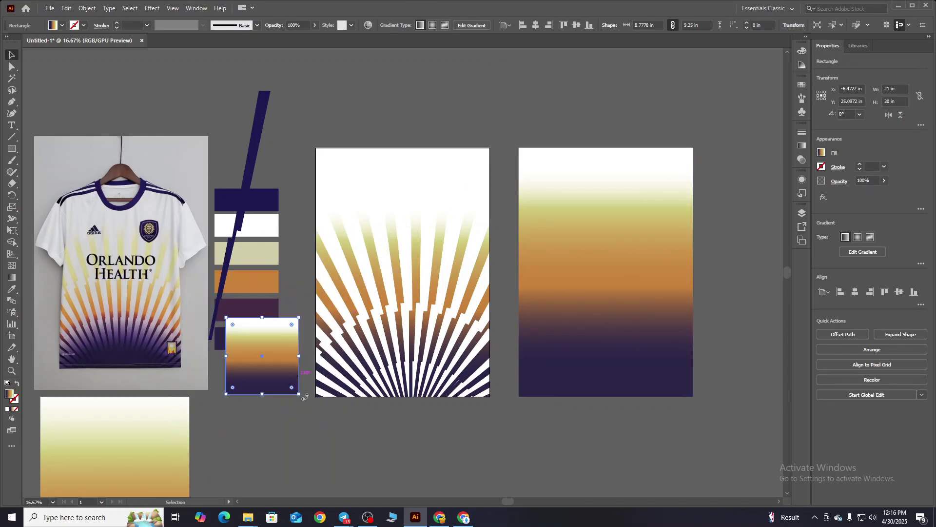
{"action": "left_click_drag", "start_coordinate": [285, 375], "coordinate": [270, 435]}
{"action": "left_click", "coordinate": [623, 318]}
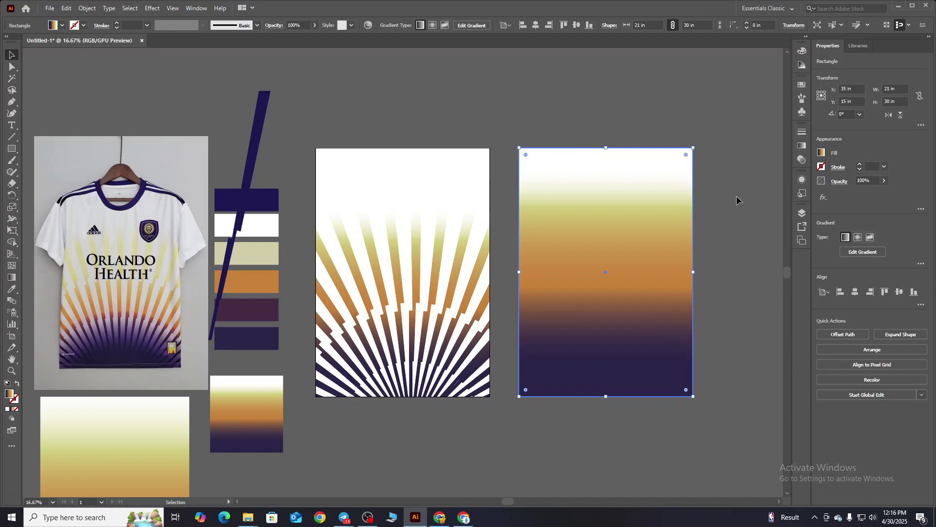
{"action": "key", "text": "ctrl+F9"}
{"action": "double_click", "coordinate": [698, 219]}
{"action": "left_click", "coordinate": [646, 287]}
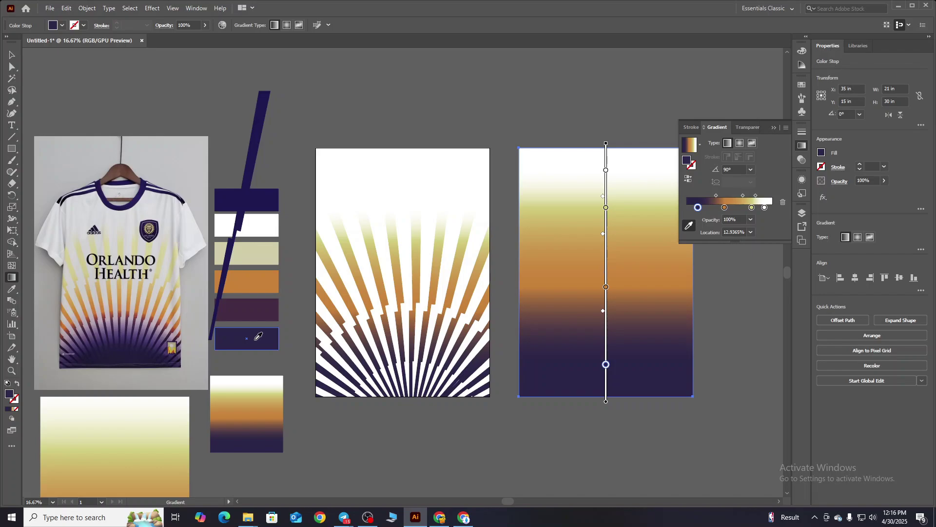
Recolour the orange gradient stop navy by sampling the dark navy swatch.
{"action": "double_click", "coordinate": [724, 207]}
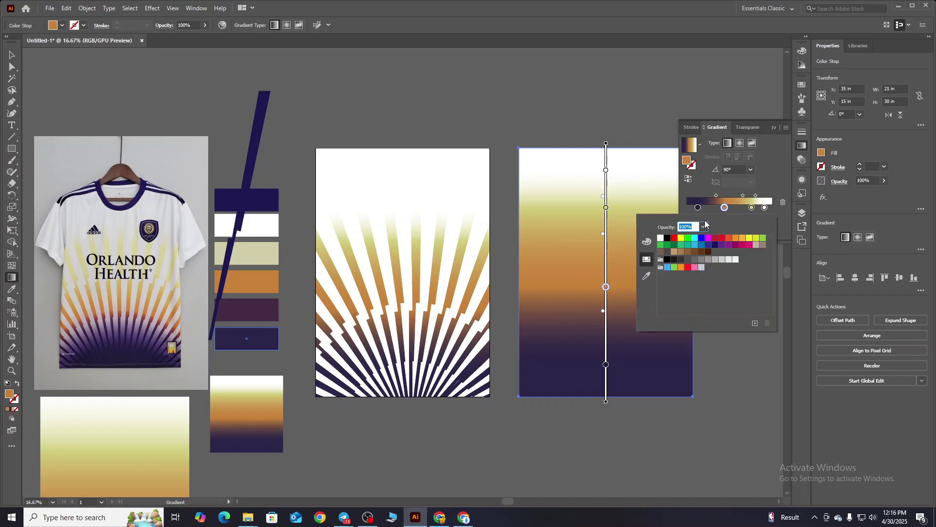
{"action": "left_click", "coordinate": [646, 276]}
{"action": "left_click", "coordinate": [264, 338]}
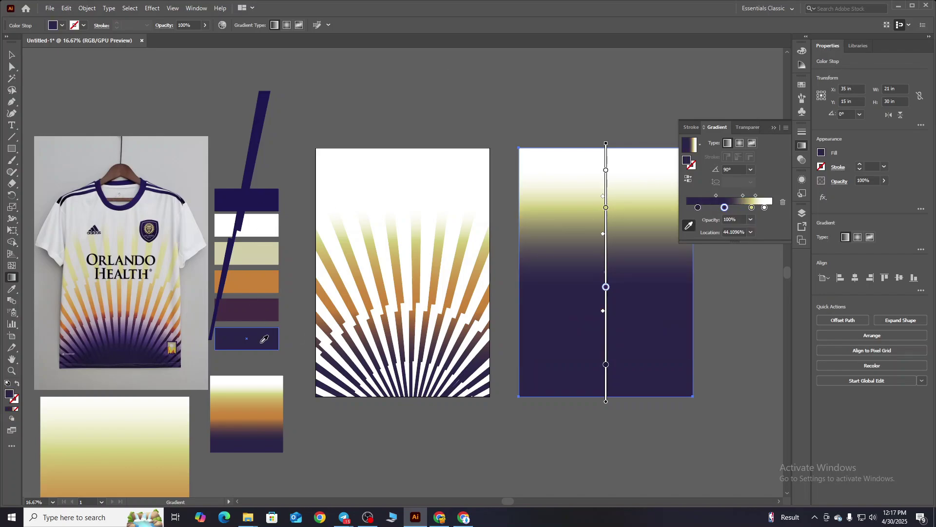
{"action": "left_click", "coordinate": [752, 208]}
Test the gradient rectangle behind the sunburst rays, then move it off to the lower right.
{"action": "left_click", "coordinate": [12, 54]}
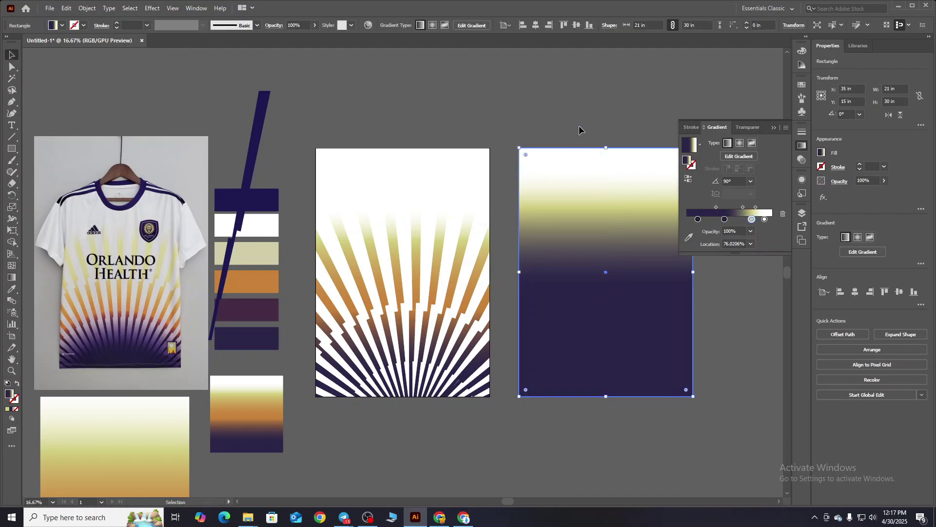
{"action": "left_click", "coordinate": [536, 26]}
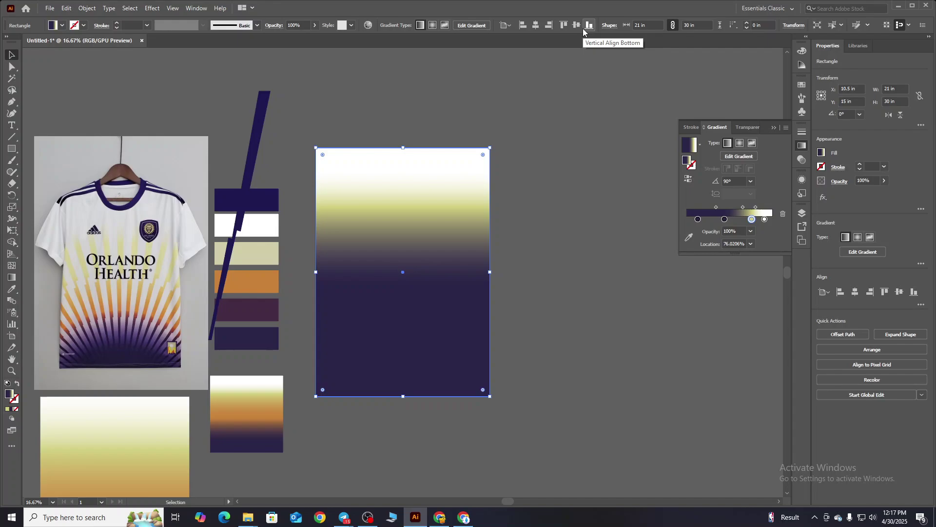
{"action": "key", "text": "ctrl+shift+bracketleft"}
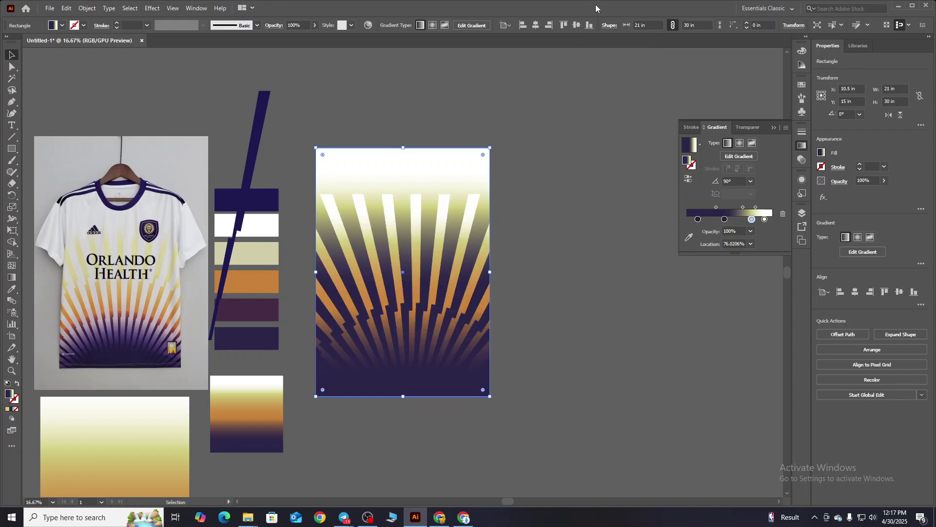
{"action": "left_click_drag", "start_coordinate": [450, 203], "coordinate": [660, 298]}
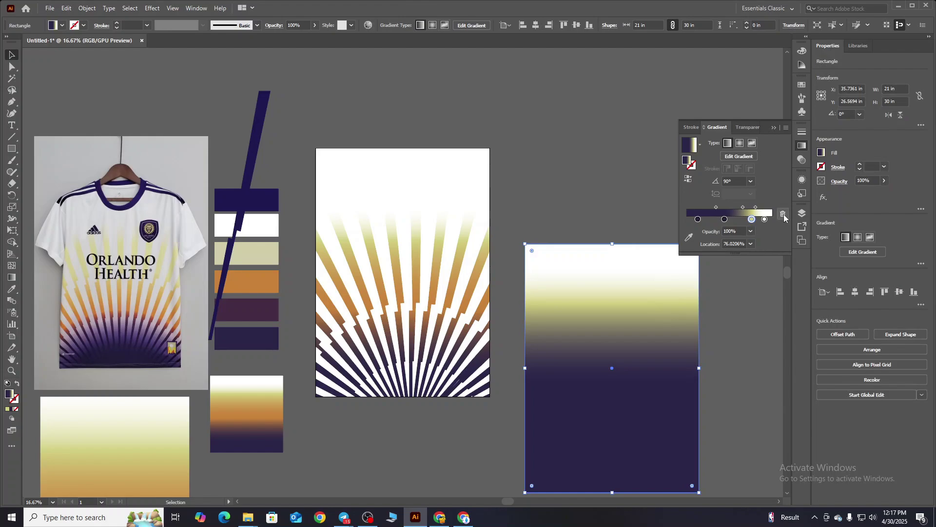
Remove the yellow stop and enlarge the gradient's white area on the rectangle.
{"action": "left_click_drag", "start_coordinate": [751, 207], "coordinate": [753, 228]}
{"action": "left_click_drag", "start_coordinate": [608, 389], "coordinate": [595, 297]}
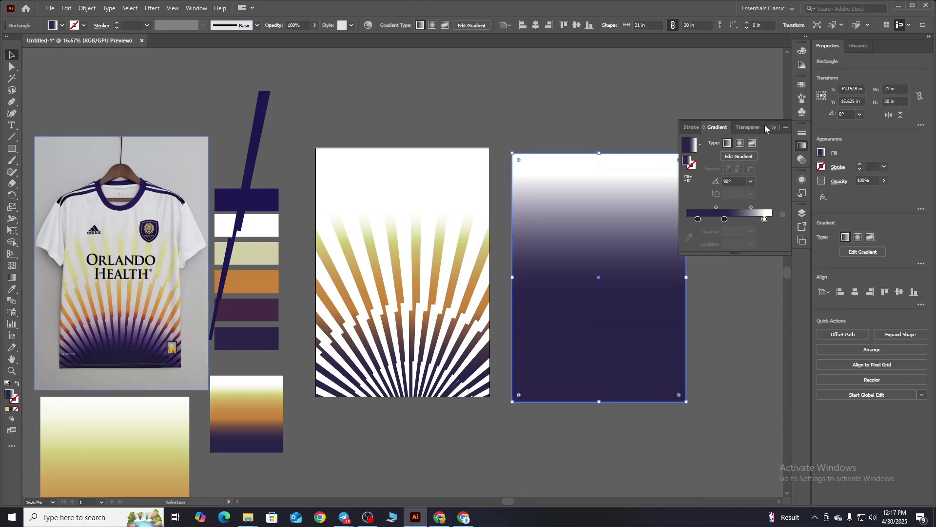
{"action": "left_click_drag", "start_coordinate": [765, 125], "coordinate": [791, 158]}
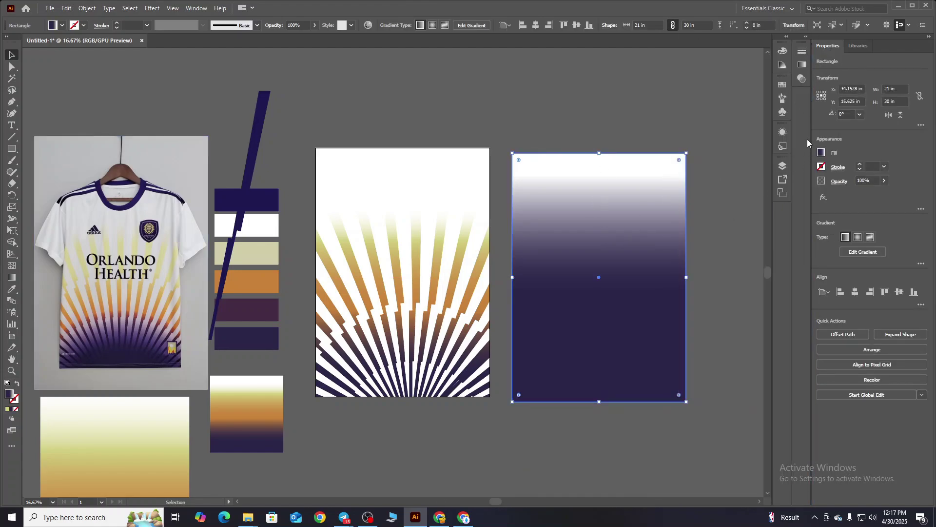
{"action": "left_click", "coordinate": [801, 64]}
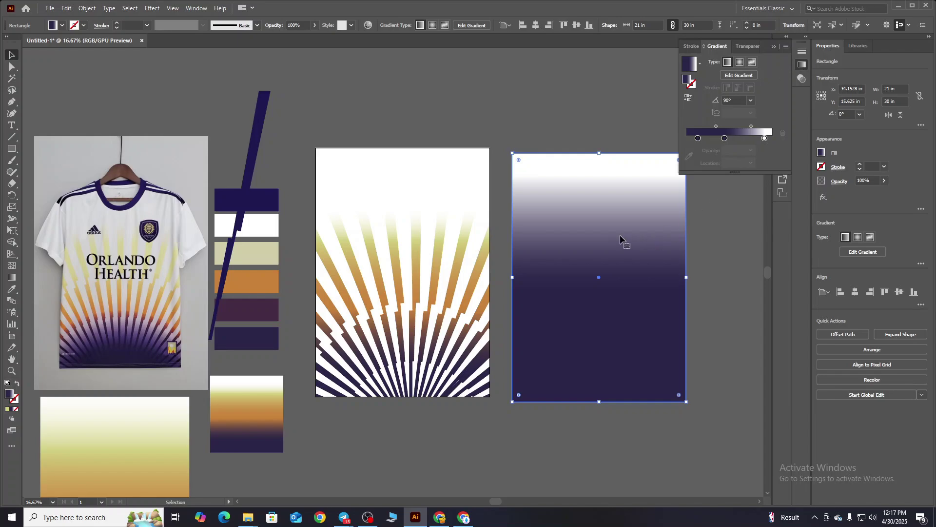
{"action": "left_click", "coordinate": [12, 277]}
{"action": "left_click_drag", "start_coordinate": [599, 172], "coordinate": [599, 355]}
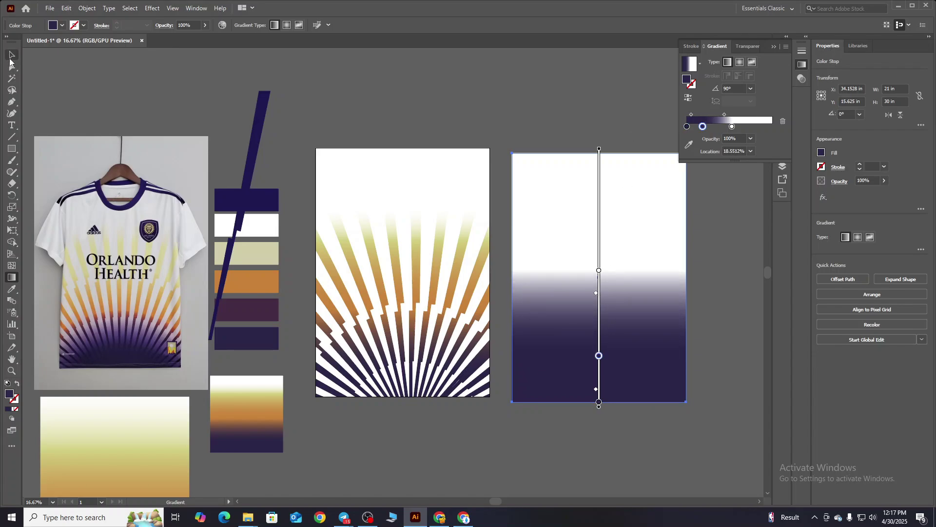
Refine the white-to-navy transition and delete the extra gradient stop.
{"action": "left_click", "coordinate": [11, 58]}
{"action": "key", "text": "g"}
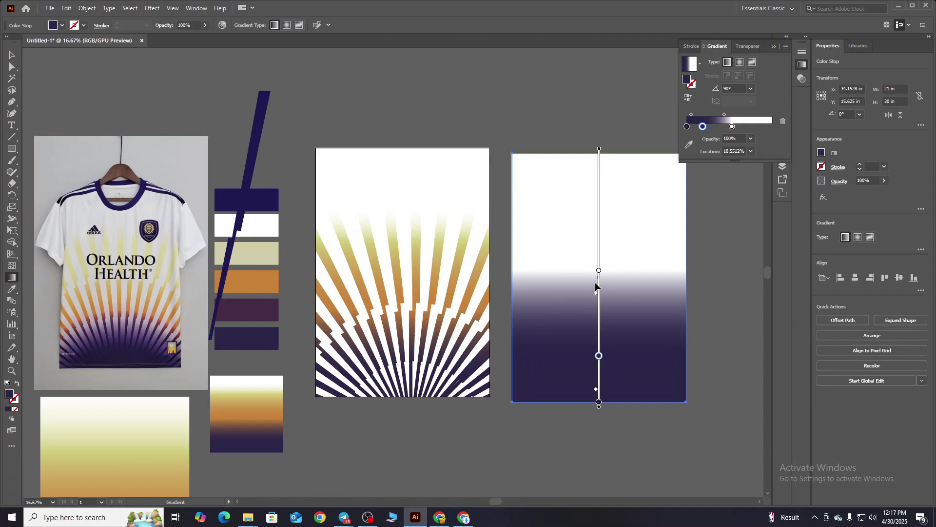
{"action": "left_click_drag", "start_coordinate": [599, 270], "coordinate": [599, 287]}
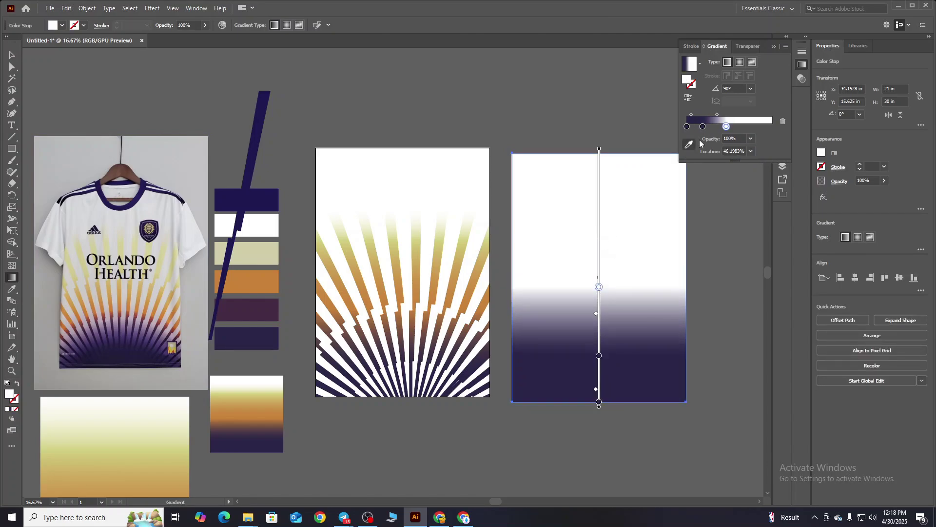
{"action": "left_click_drag", "start_coordinate": [734, 128], "coordinate": [719, 117]}
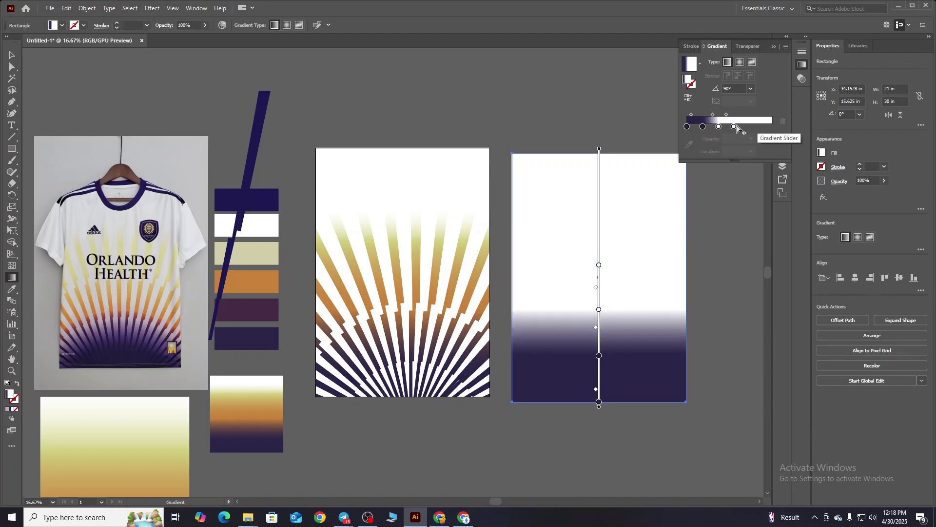
{"action": "left_click", "coordinate": [783, 122]}
{"action": "mouse_move", "coordinate": [734, 126]}
{"action": "left_mouse_down"}
{"action": "mouse_move", "coordinate": [743, 127]}
{"action": "mouse_move", "coordinate": [705, 127]}
{"action": "left_mouse_up"}
Move the white backing aside and place the gradient rectangle behind the sunburst rays.
{"action": "left_click", "coordinate": [11, 54]}
{"action": "left_click", "coordinate": [382, 98]}
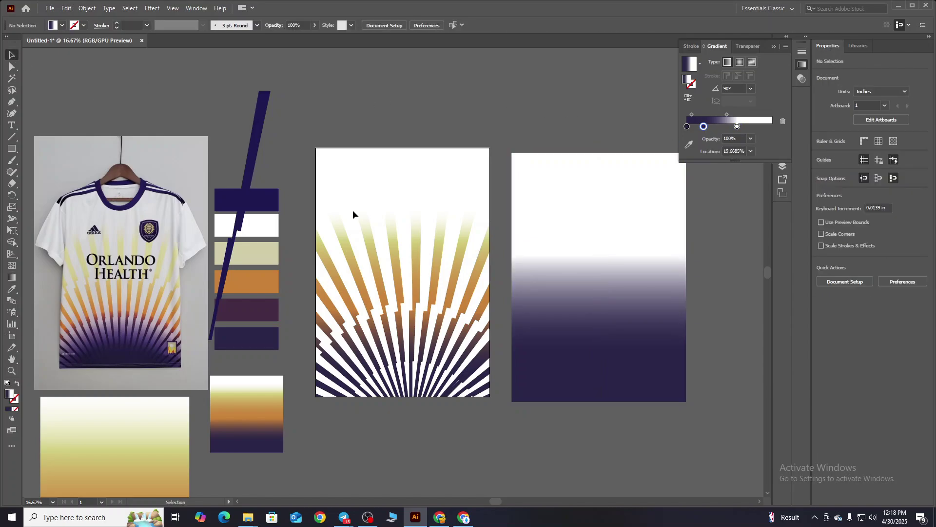
{"action": "right_click", "coordinate": [424, 171]}
{"action": "left_click", "coordinate": [522, 168]}
{"action": "left_click_drag", "start_coordinate": [390, 170], "coordinate": [257, 126]}
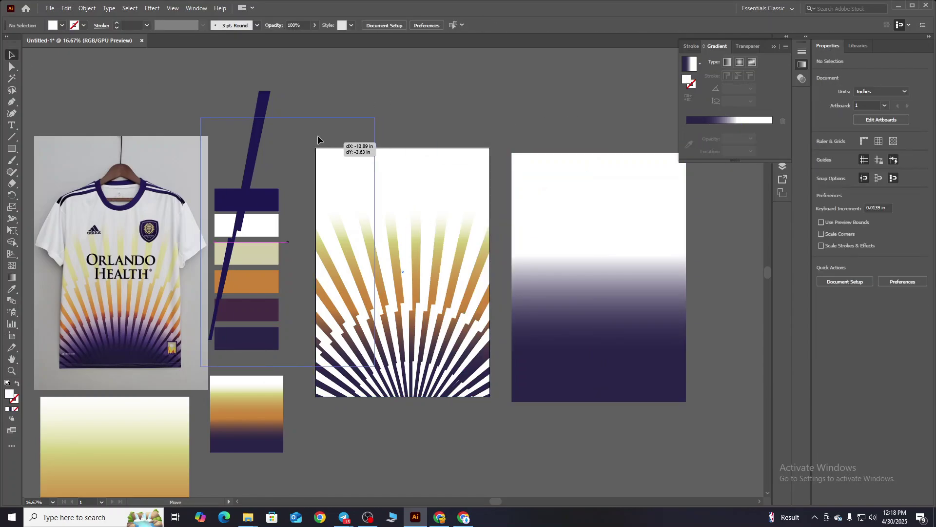
{"action": "left_click", "coordinate": [552, 218]}
{"action": "left_click", "coordinate": [535, 25]}
{"action": "left_click", "coordinate": [576, 25]}
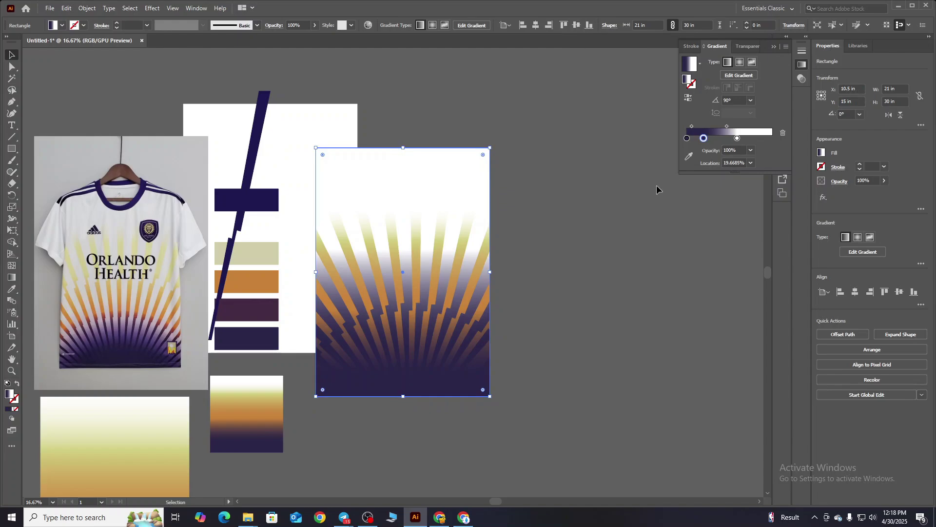
Lower the white and navy stops and add a dark navy stop at 70% opacity.
{"action": "key", "text": "g"}
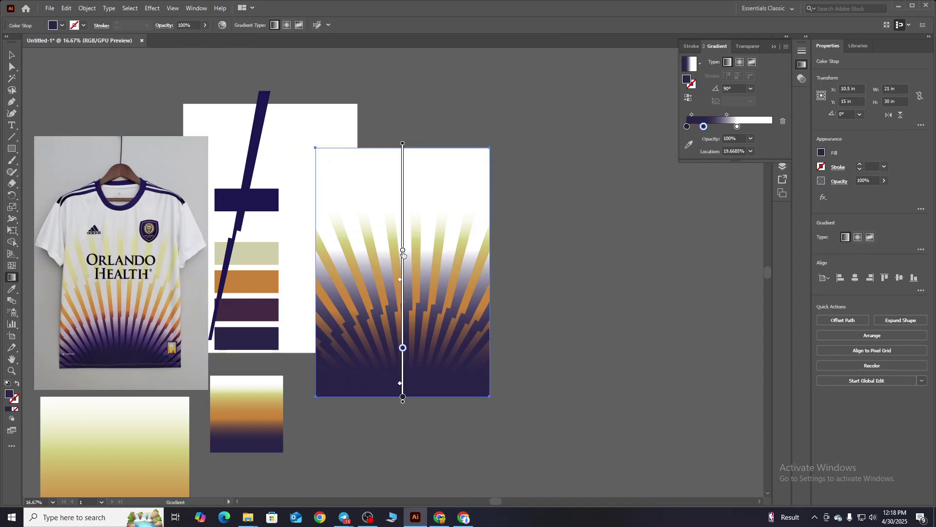
{"action": "left_click_drag", "start_coordinate": [403, 252], "coordinate": [403, 272]}
{"action": "left_click_drag", "start_coordinate": [403, 347], "coordinate": [406, 369]}
{"action": "left_click", "coordinate": [403, 273]}
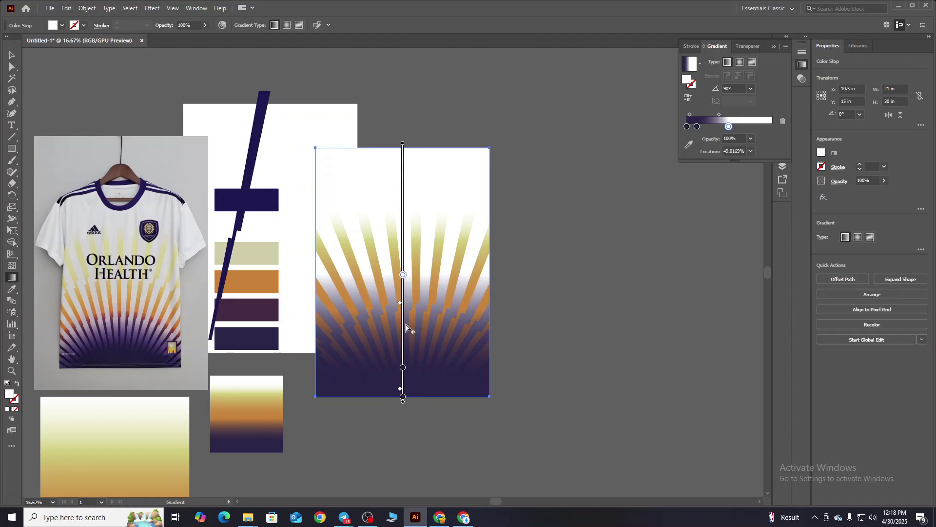
{"action": "double_click", "coordinate": [402, 325]}
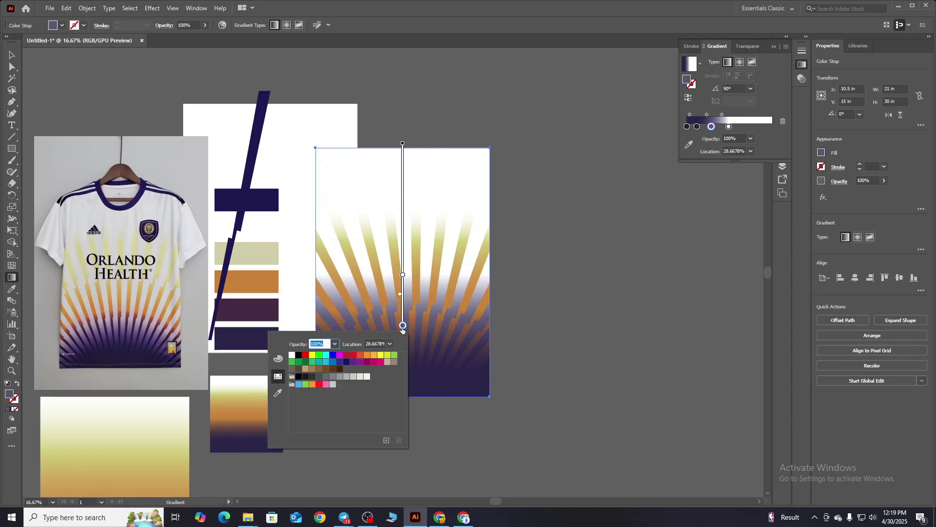
{"action": "left_click", "coordinate": [345, 362]}
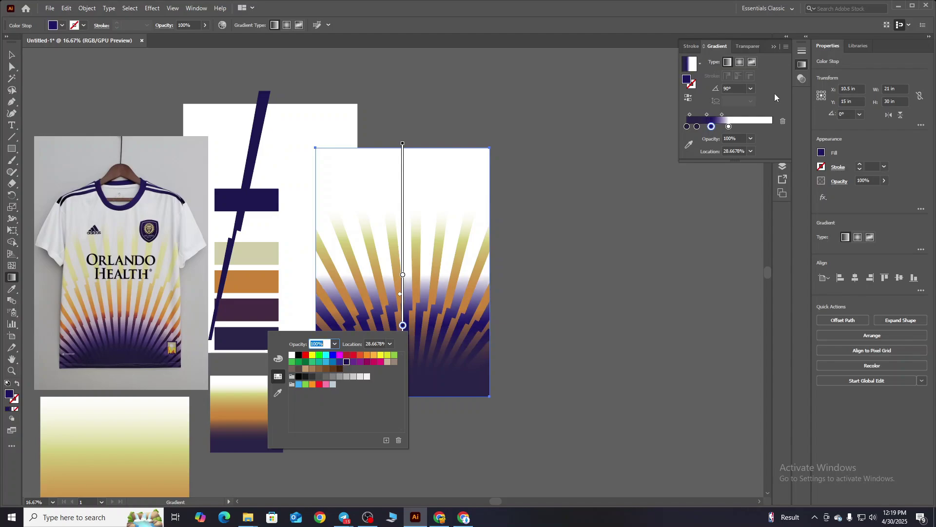
{"action": "left_click", "coordinate": [745, 139]}
{"action": "left_click", "coordinate": [759, 223]}
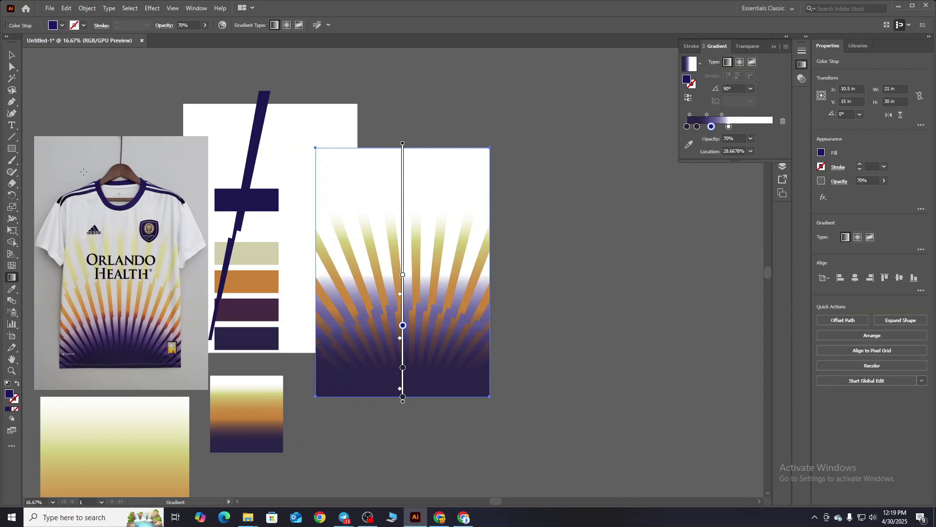
Shift the gradient midpoint and set the third stop colour to 2F2D64.
{"action": "key", "text": "v"}
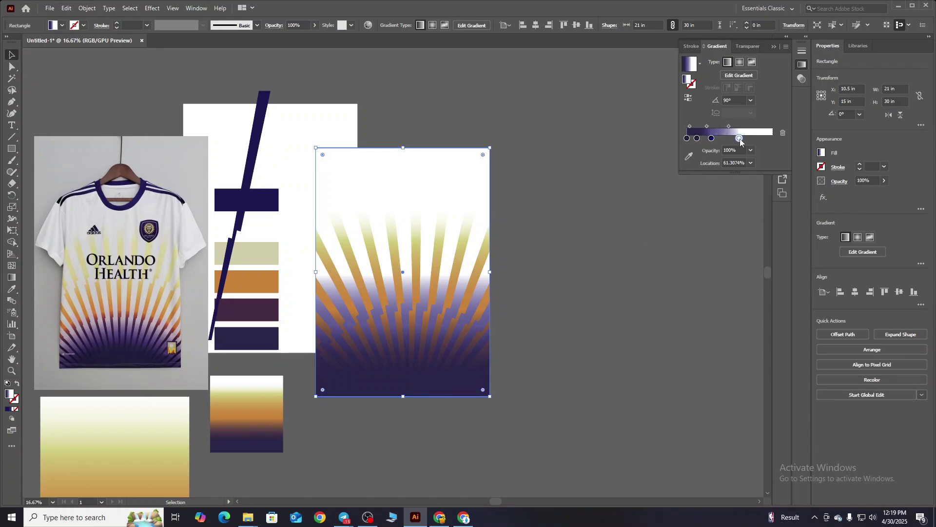
{"action": "left_click_drag", "start_coordinate": [729, 127], "coordinate": [721, 127]}
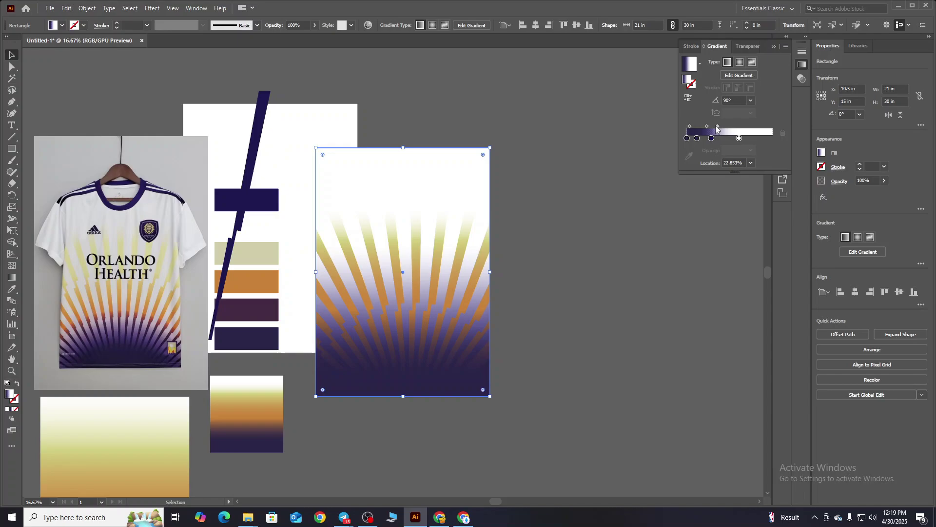
{"action": "double_click", "coordinate": [711, 138]}
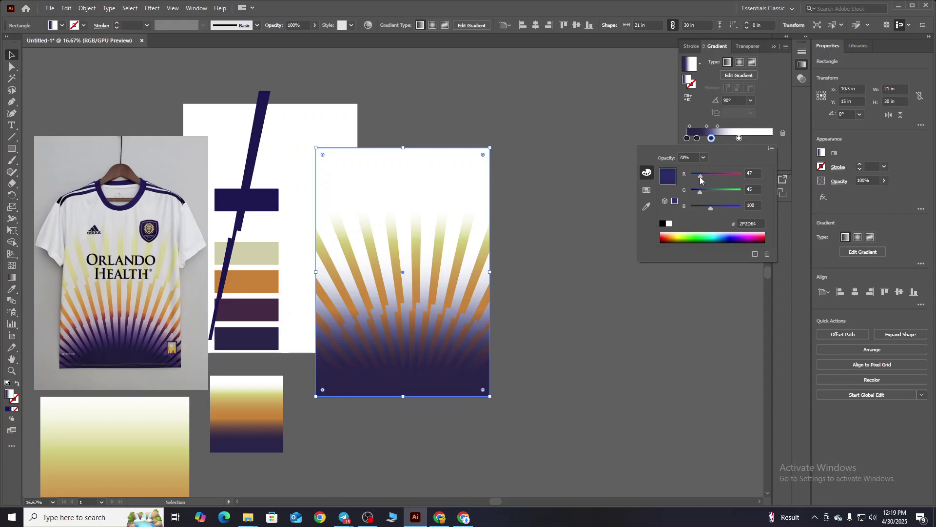
{"action": "left_click", "coordinate": [522, 202]}
{"action": "left_click", "coordinate": [579, 205]}
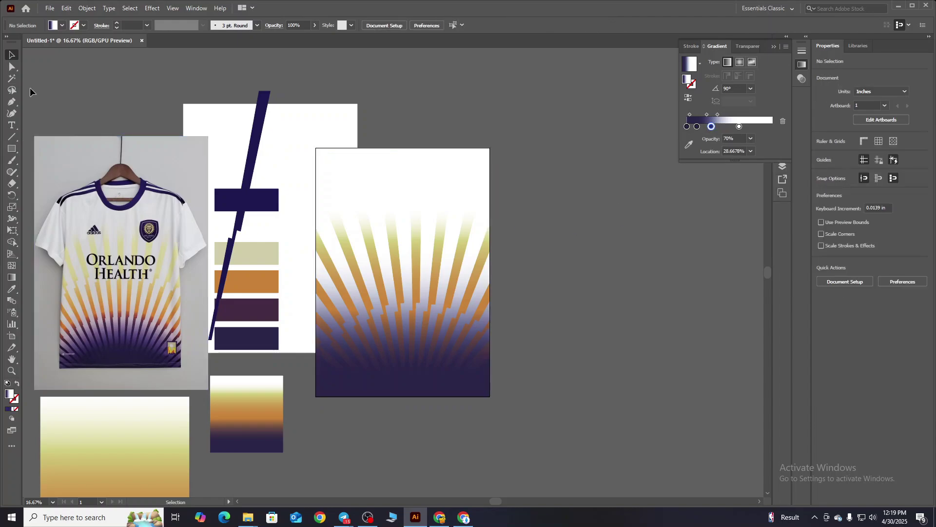
Delete the white backing rectangle.
{"action": "left_click", "coordinate": [12, 67]}
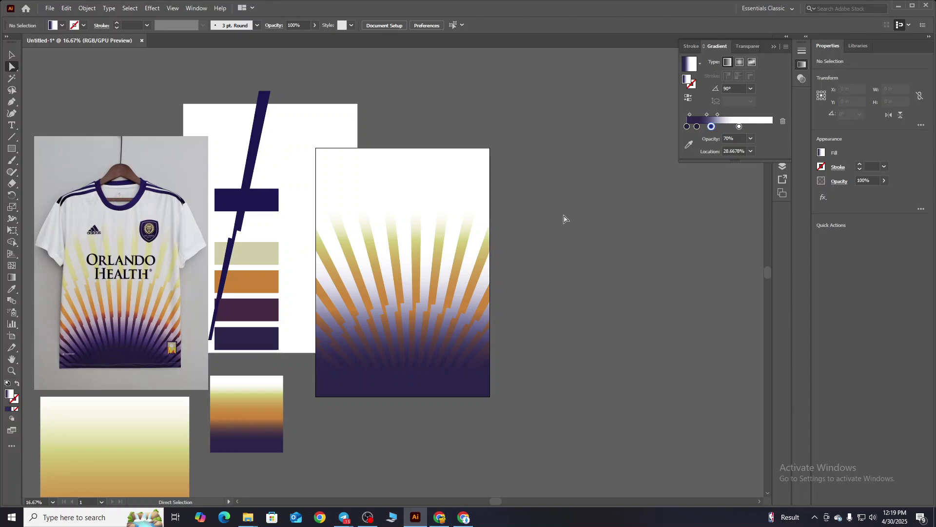
{"action": "right_click", "coordinate": [570, 238]}
{"action": "key", "text": "Escape"}
{"action": "left_click", "coordinate": [310, 111]}
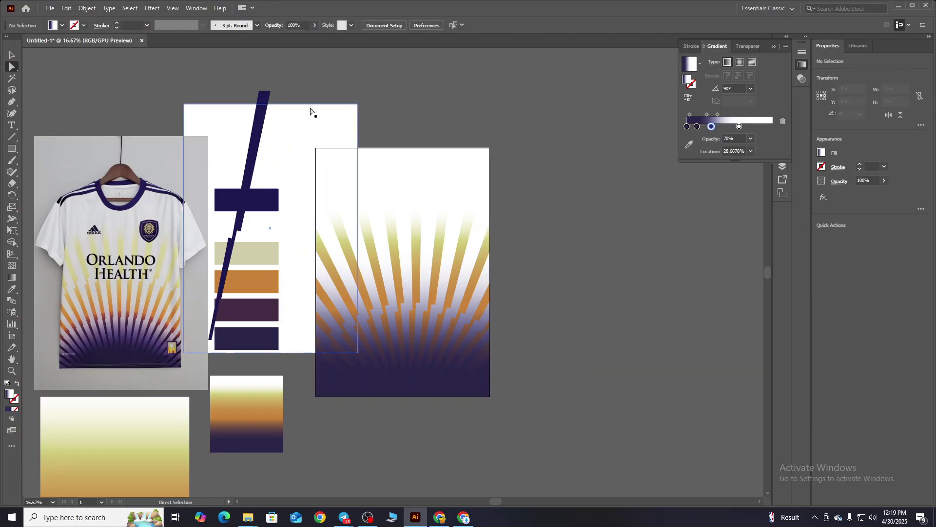
{"action": "left_click_drag", "start_coordinate": [313, 123], "coordinate": [658, 210]}
{"action": "key", "text": "Delete"}
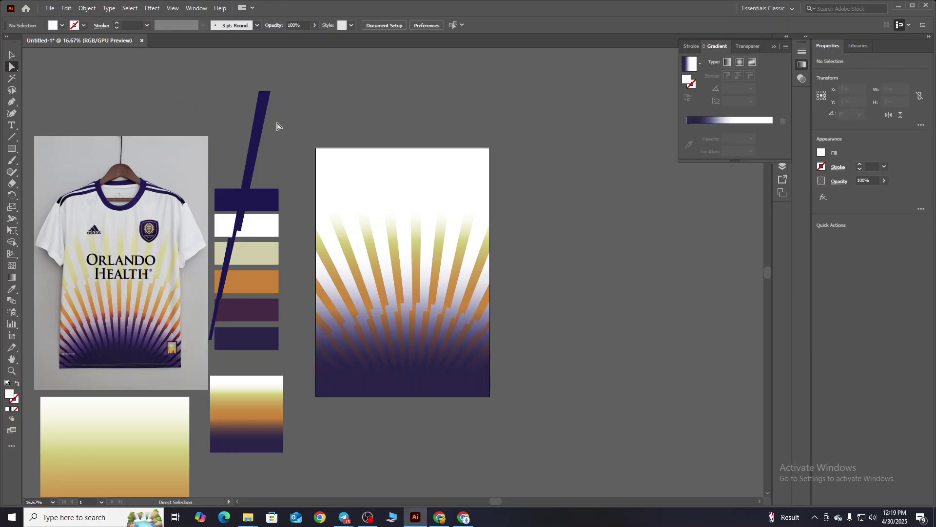
Move the navy slanted stripe far off to the right.
{"action": "left_click_drag", "start_coordinate": [267, 125], "coordinate": [621, 172]}
{"action": "key", "text": "ctrl+z"}
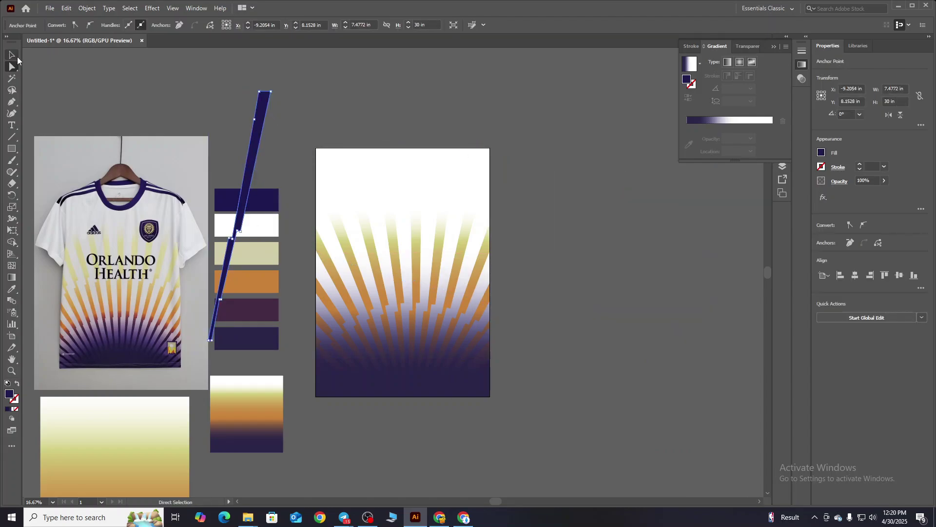
{"action": "left_click", "coordinate": [12, 55]}
{"action": "left_click_drag", "start_coordinate": [253, 135], "coordinate": [721, 287]}
Delete both the small and large gradient sample rectangles.
{"action": "left_click", "coordinate": [276, 425]}
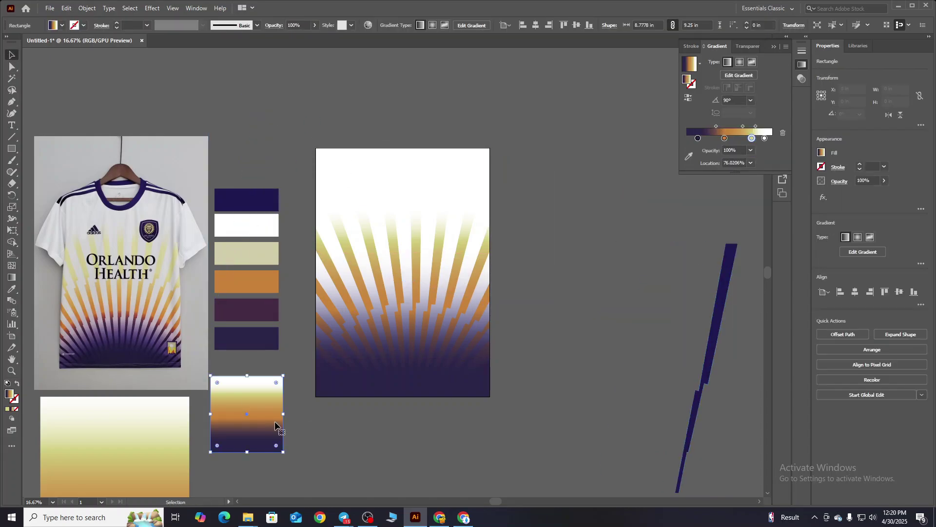
{"action": "key", "text": "Delete"}
{"action": "left_click", "coordinate": [173, 418]}
{"action": "key", "text": "Delete"}
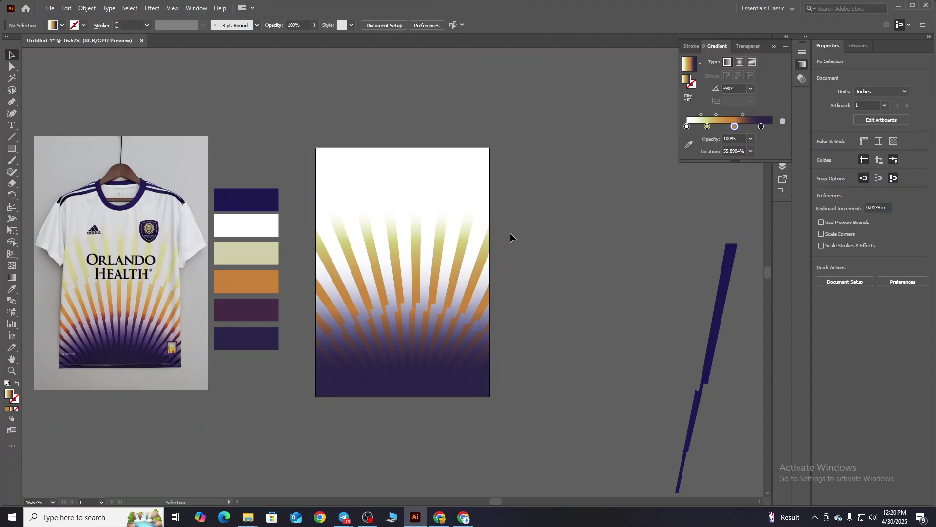
Paste a copy of the rays group, shift it right, and change its stacking order.
{"action": "key", "text": "ctrl+v"}
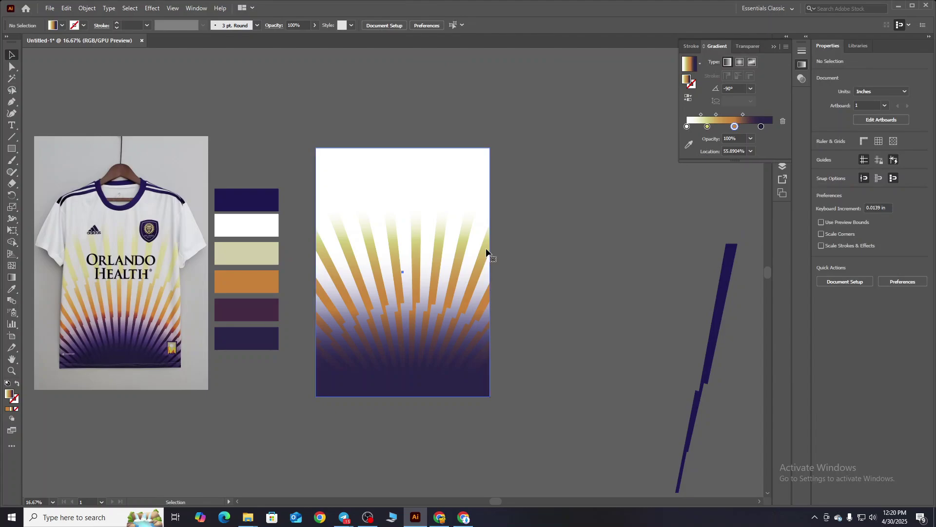
{"action": "left_click_drag", "start_coordinate": [483, 199], "coordinate": [516, 198]}
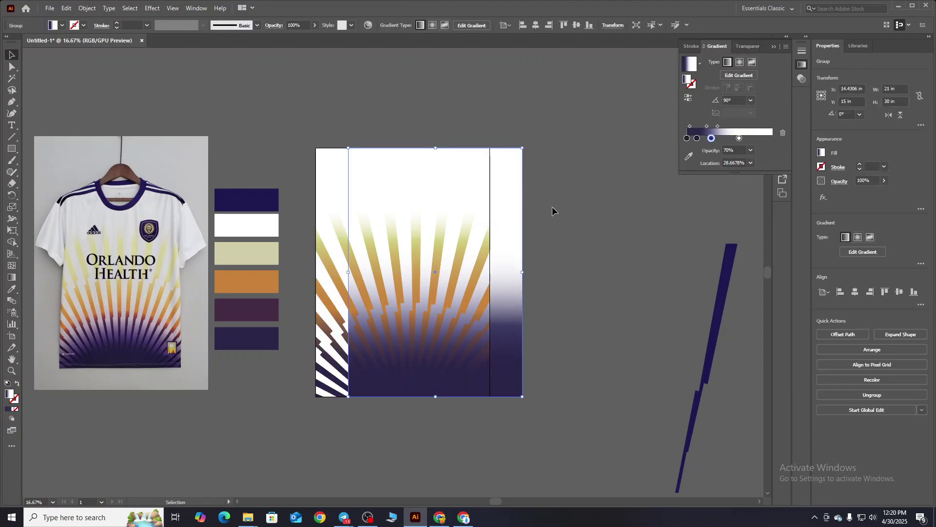
{"action": "right_click", "coordinate": [329, 269]}
{"action": "left_click", "coordinate": [439, 285]}
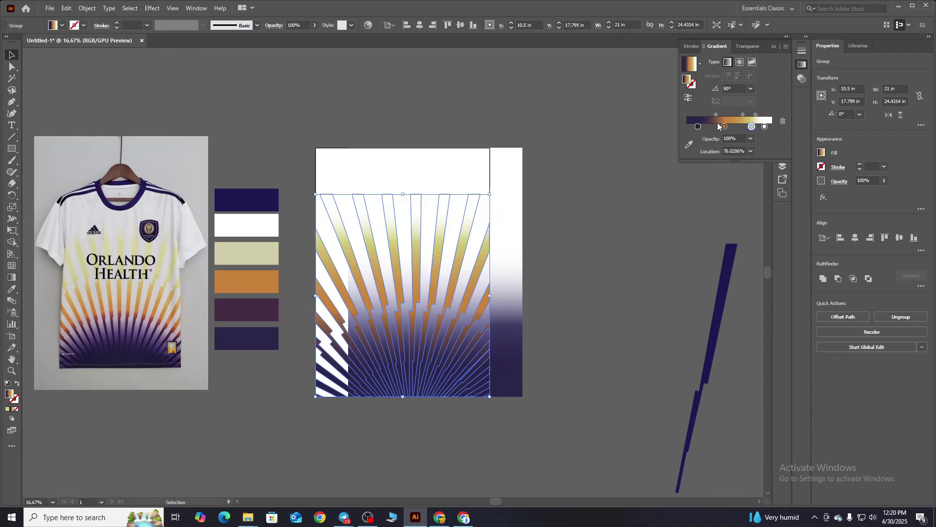
Trial a vertical gradient reapply on the rays, deselect, and minimize Illustrator.
{"action": "left_click_drag", "start_coordinate": [719, 113], "coordinate": [721, 115]}
{"action": "key", "text": "g"}
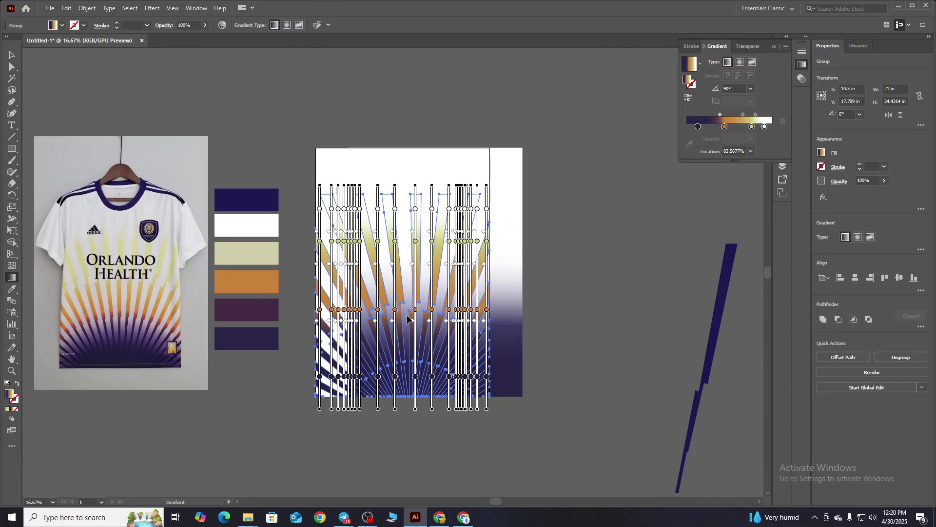
{"action": "mouse_move", "coordinate": [412, 428]}
{"action": "left_mouse_down"}
{"action": "mouse_move", "coordinate": [412, 109]}
{"action": "mouse_move", "coordinate": [439, 174]}
{"action": "left_mouse_up"}
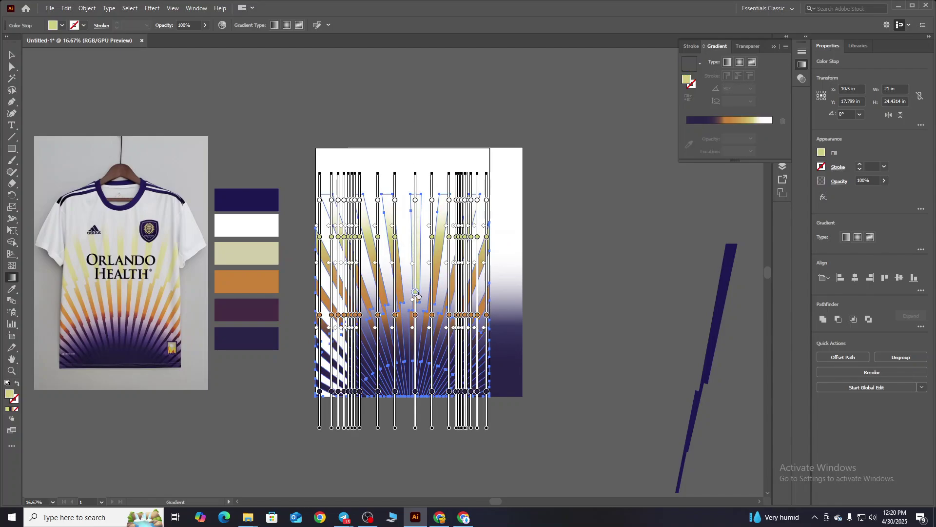
{"action": "key", "text": "v"}
{"action": "key", "text": "a"}
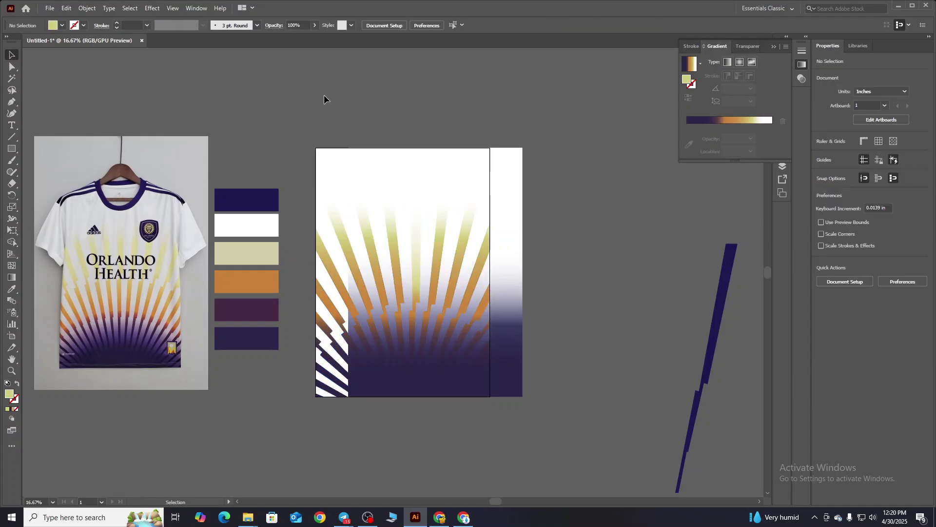
{"action": "left_click", "coordinate": [557, 146]}
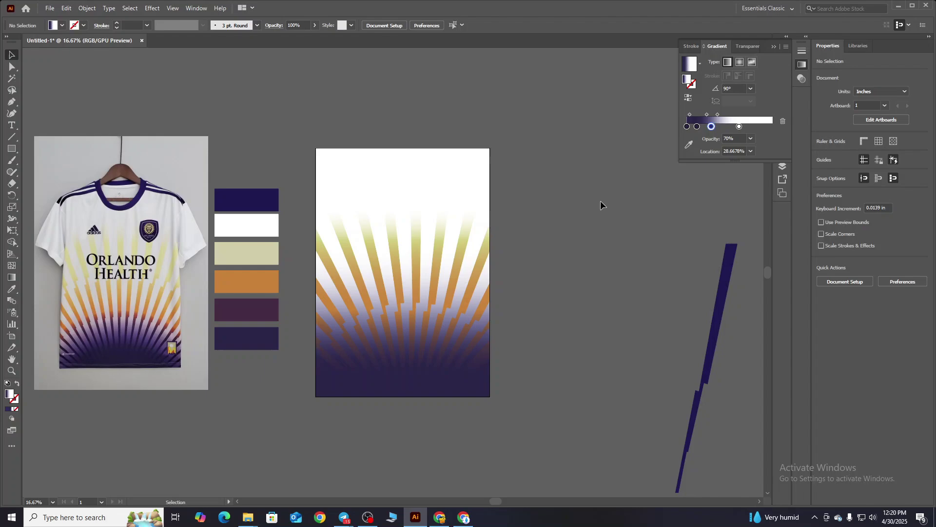
{"action": "left_click", "coordinate": [491, 319]}
{"action": "left_click", "coordinate": [547, 291]}
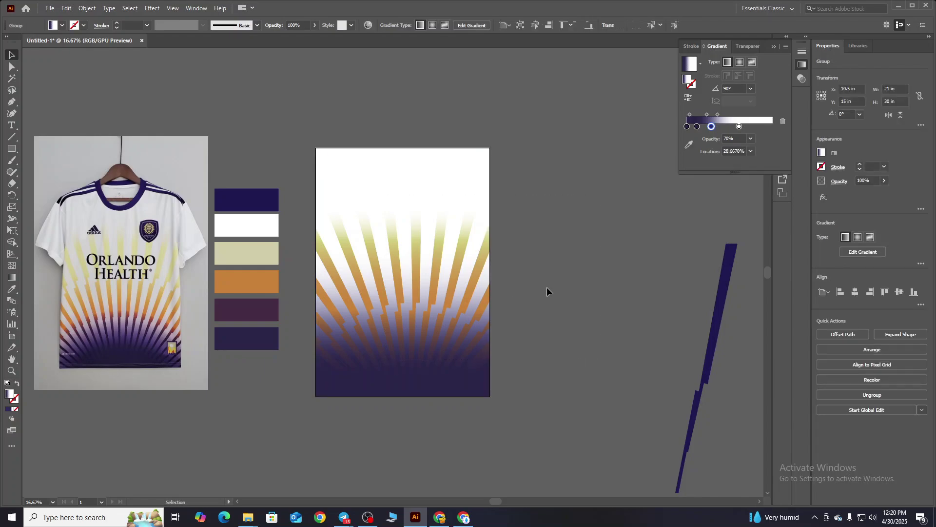
{"action": "left_click", "coordinate": [897, 9]}
{"action": "left_click", "coordinate": [892, 6]}
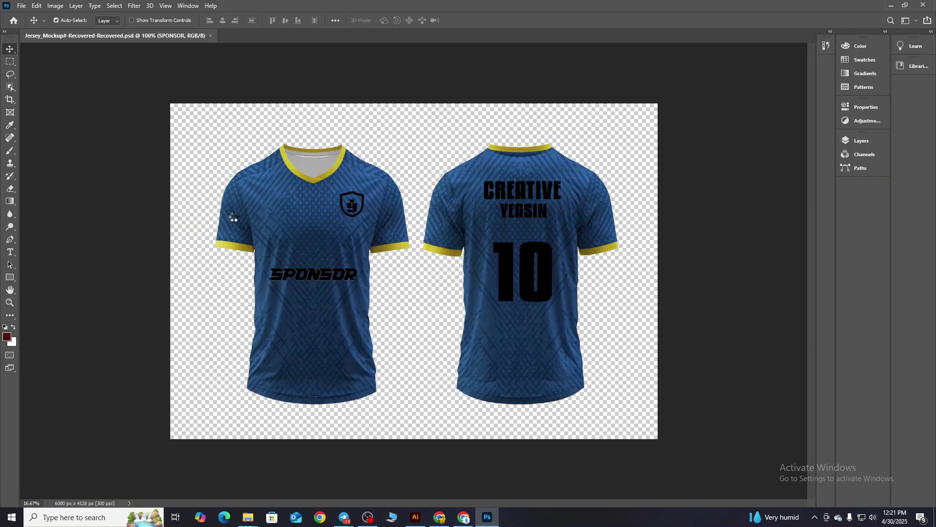
Open the Front Design smart object from the Layers panel for editing.
{"action": "left_click", "coordinate": [861, 140]}
{"action": "scroll", "coordinate": [776, 268], "scroll_direction": "down", "scroll_amount": 3}
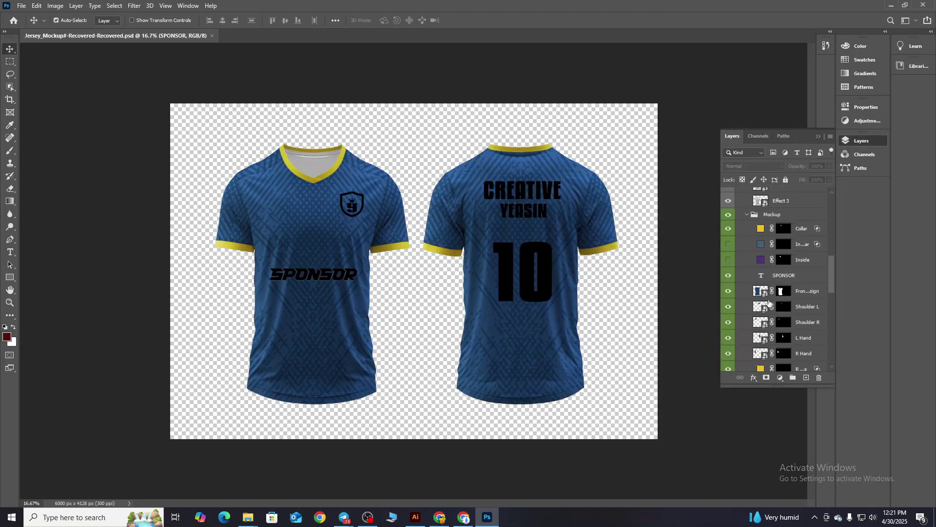
{"action": "double_click", "coordinate": [743, 291]}
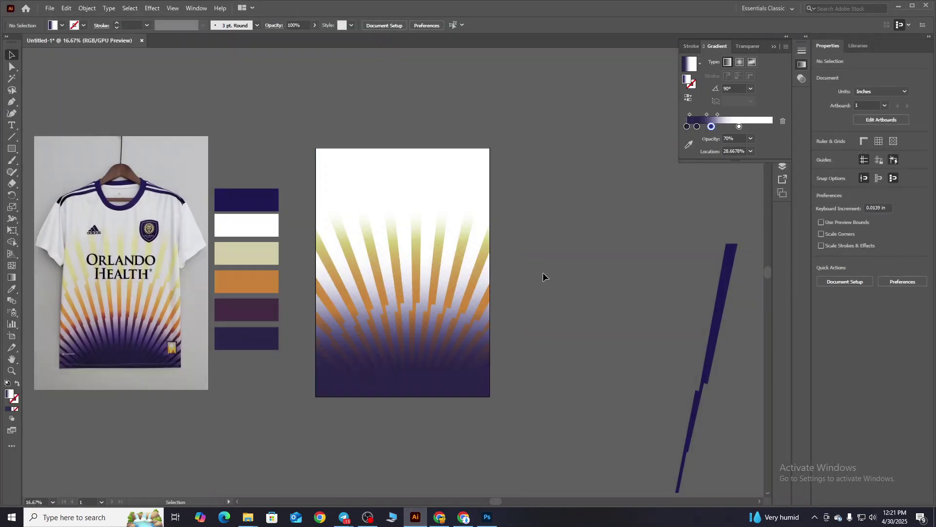
Group and copy all the rays artwork, then paste it into the Photoshop smart object.
{"action": "key", "text": "ctrl+a"}
{"action": "right_click", "coordinate": [573, 218]}
{"action": "left_click", "coordinate": [604, 292]}
{"action": "key", "text": "ctrl+c"}
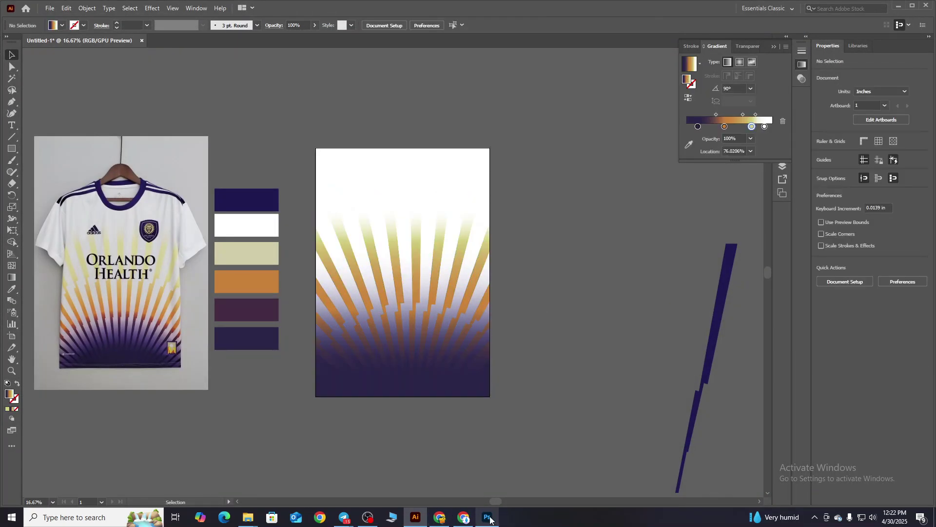
{"action": "left_click", "coordinate": [487, 517]}
{"action": "key", "text": "ctrl+v"}
{"action": "key", "text": "Return"}
{"action": "key", "text": "Return"}
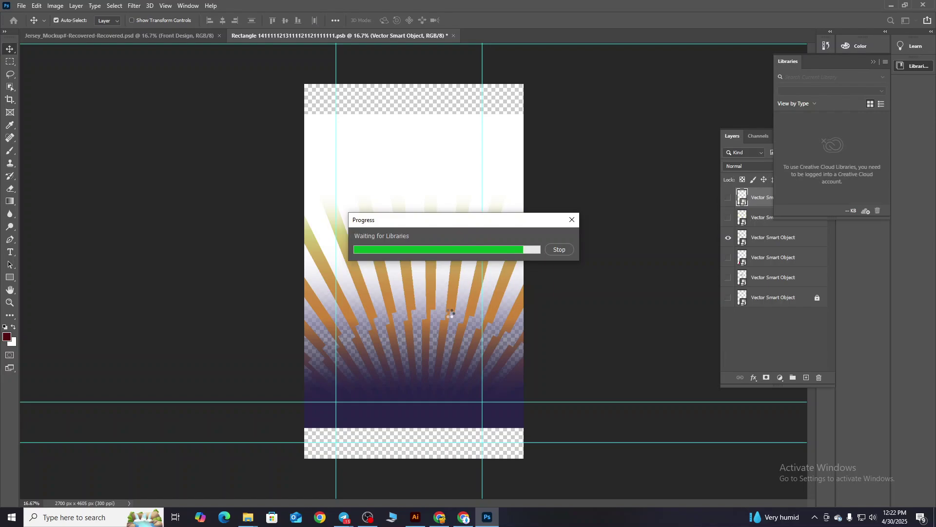
Draw a white 21 × 30 in rectangle behind the rays, then paste the sunburst into Photoshop.
{"action": "left_click", "coordinate": [415, 517]}
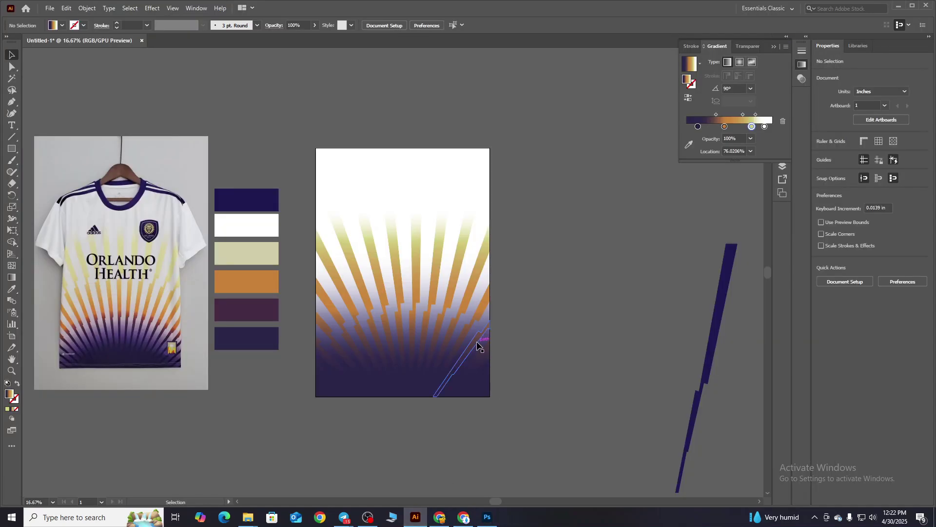
{"action": "key", "text": "m"}
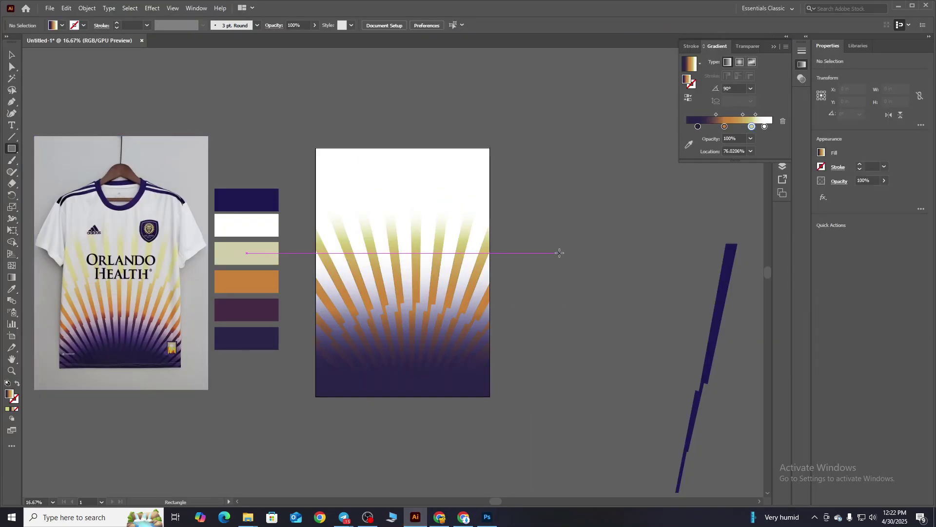
{"action": "left_click_drag", "start_coordinate": [560, 253], "coordinate": [734, 496]}
{"action": "double_click", "coordinate": [11, 395]}
{"action": "left_click", "coordinate": [571, 197]}
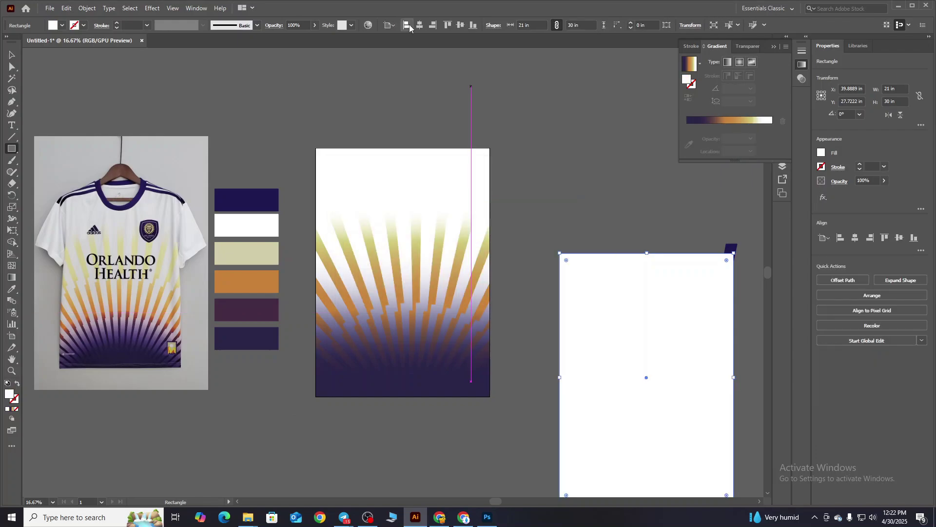
{"action": "left_click_drag", "start_coordinate": [689, 314], "coordinate": [445, 209]}
{"action": "right_click", "coordinate": [445, 209]}
{"action": "left_click", "coordinate": [579, 417]}
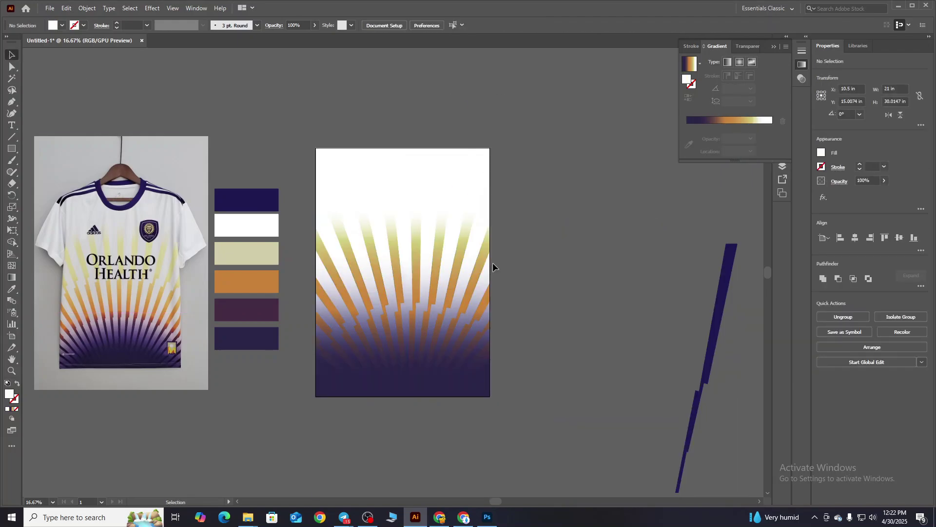
{"action": "key", "text": "alt+Tab"}
{"action": "key", "text": "ctrl+v"}
Place the sunburst as a smart object and stretch its top and bottom to the canvas edges.
{"action": "key", "text": "Return"}
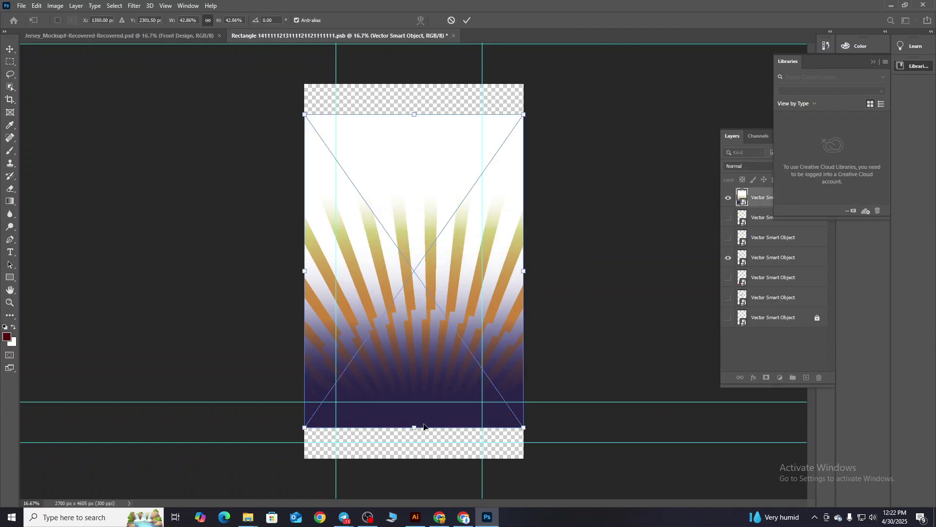
{"action": "left_click_drag", "start_coordinate": [414, 427], "coordinate": [414, 458]}
{"action": "left_click_drag", "start_coordinate": [414, 116], "coordinate": [415, 83]}
{"action": "key", "text": "Return"}
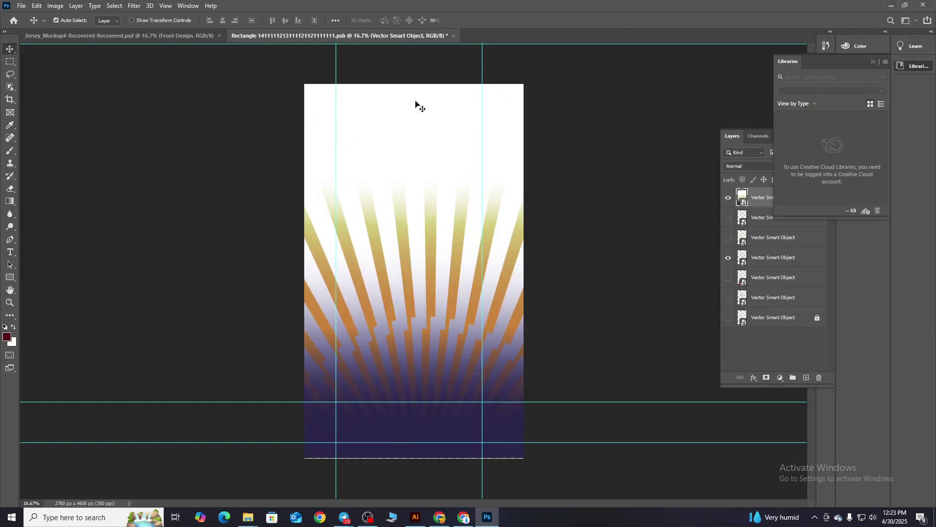
{"action": "left_click", "coordinate": [335, 20]}
Fit the sunburst's bottom edge to the canvas, save, and return to the jersey mockup.
{"action": "key", "text": "ctrl+t"}
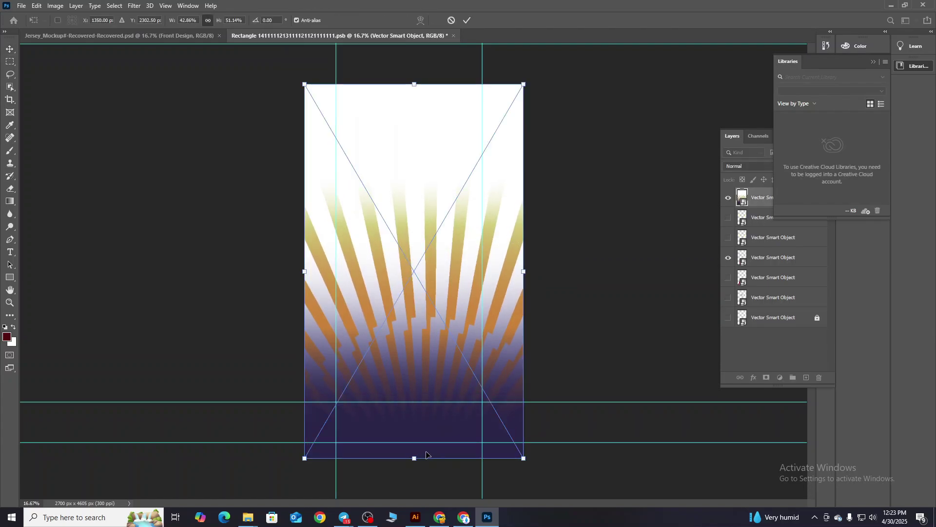
{"action": "left_click_drag", "start_coordinate": [414, 458], "coordinate": [415, 441]}
{"action": "key", "text": "Return"}
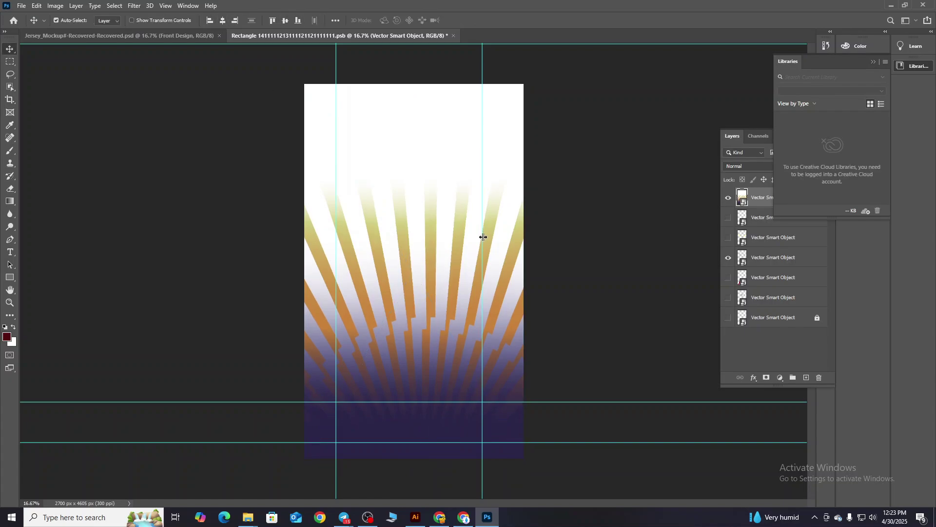
{"action": "key", "text": "ctrl+s"}
{"action": "left_click", "coordinate": [180, 37]}
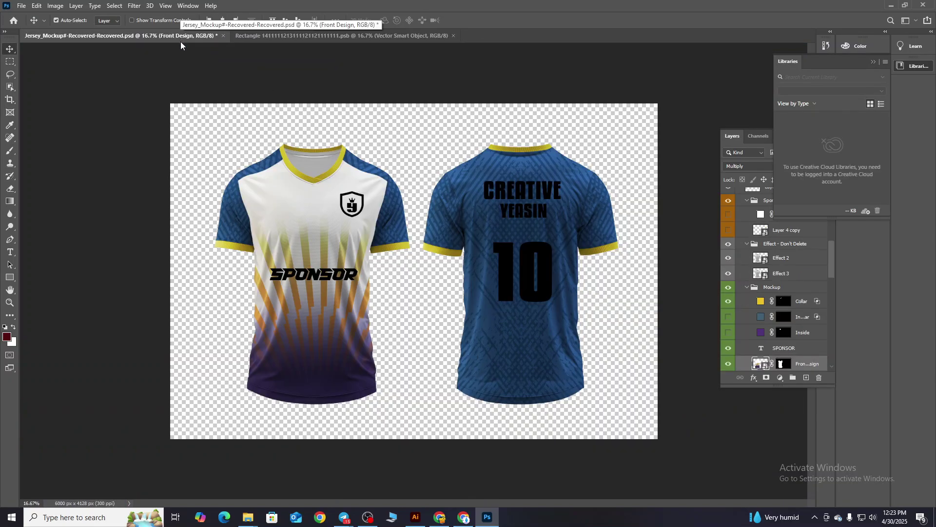
Hide the front L/R Hand sleeve and cuff layers and the back left cuff stripe.
{"action": "left_click", "coordinate": [874, 62]}
{"action": "scroll", "coordinate": [741, 277], "scroll_direction": "down", "scroll_amount": 5}
{"action": "left_click", "coordinate": [729, 271]}
{"action": "left_click", "coordinate": [728, 271]}
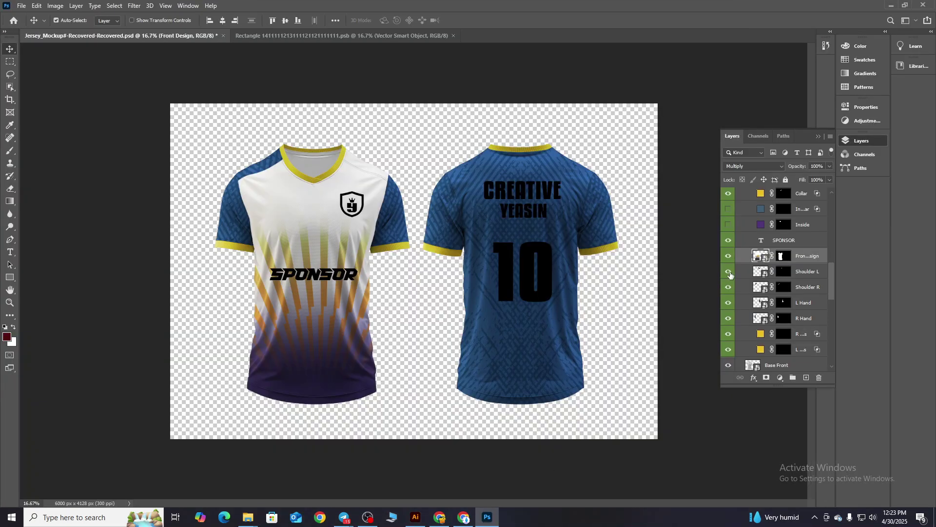
{"action": "left_click", "coordinate": [728, 272]}
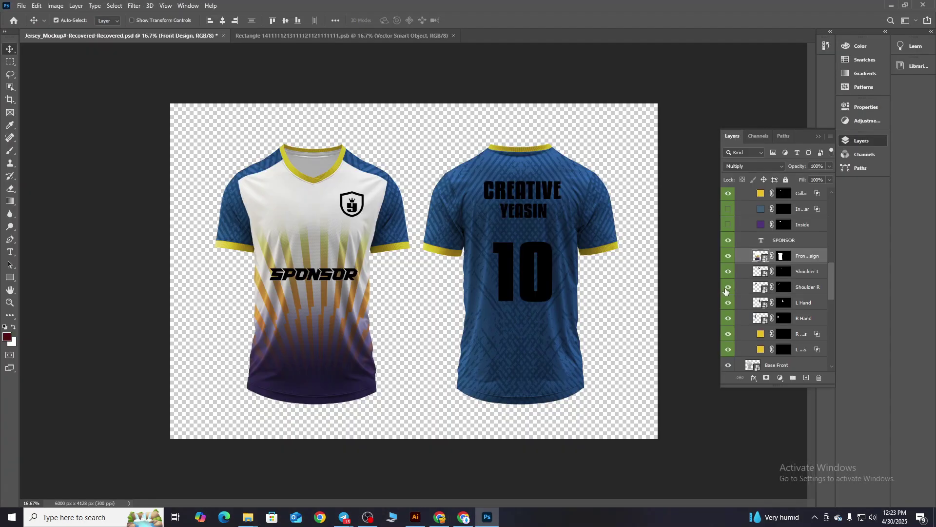
{"action": "left_click", "coordinate": [728, 287]}
{"action": "left_click", "coordinate": [729, 287]}
{"action": "left_click", "coordinate": [728, 318]}
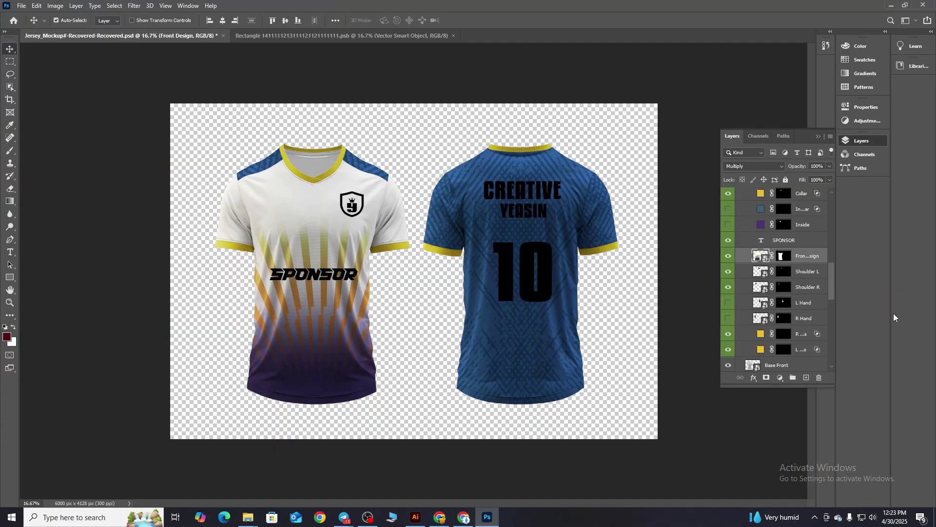
{"action": "left_click", "coordinate": [728, 333]}
{"action": "scroll", "coordinate": [736, 302], "scroll_direction": "down", "scroll_amount": 1}
{"action": "scroll", "coordinate": [737, 302], "scroll_direction": "down", "scroll_amount": 3}
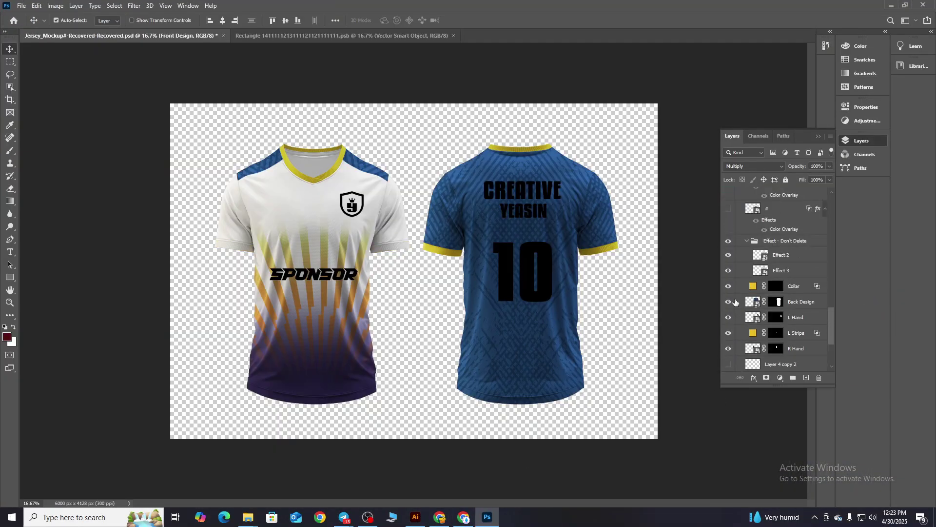
{"action": "left_click", "coordinate": [729, 287]}
{"action": "left_click", "coordinate": [728, 288]}
{"action": "left_click", "coordinate": [728, 287]}
{"action": "left_click", "coordinate": [728, 334]}
{"action": "scroll", "coordinate": [770, 293], "scroll_direction": "up", "scroll_amount": 2}
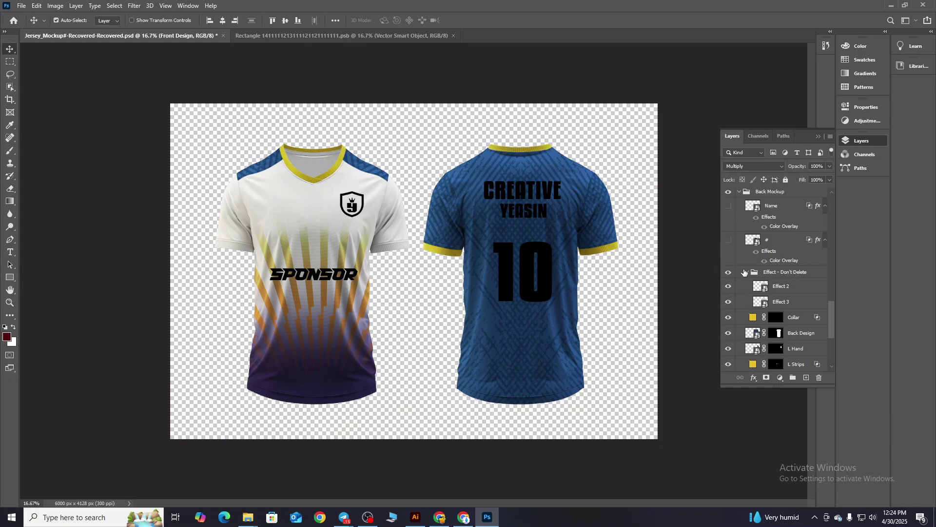
{"action": "scroll", "coordinate": [770, 293], "scroll_direction": "up", "scroll_amount": 1}
Check the navy swatch's fill colour in Illustrator without changing it.
{"action": "left_click", "coordinate": [414, 518]}
{"action": "left_click", "coordinate": [246, 199]}
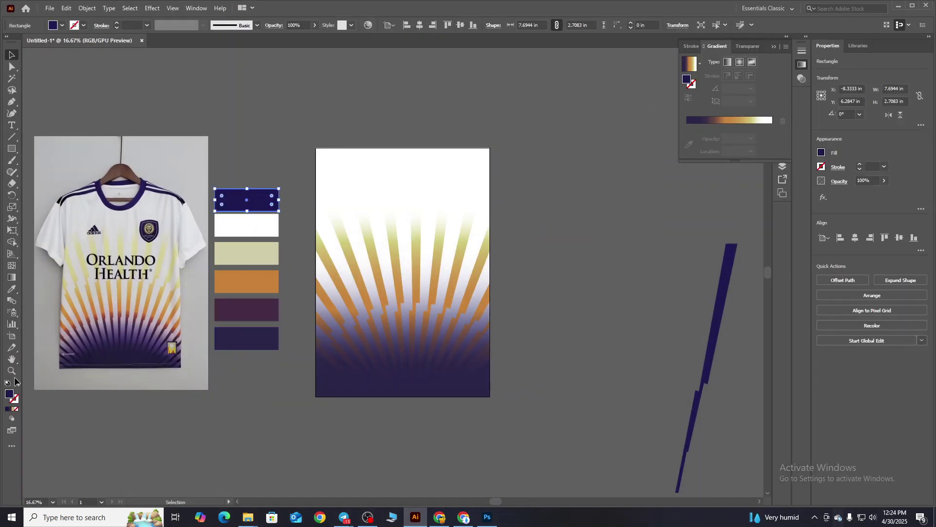
{"action": "double_click", "coordinate": [9, 394]}
{"action": "key", "text": "ctrl+c"}
{"action": "key", "text": "Escape"}
{"action": "left_click", "coordinate": [487, 517]}
Hide the back sleeve layers, set the back collar to navy, and hide Back Design.
{"action": "scroll", "coordinate": [761, 302], "scroll_direction": "down", "scroll_amount": 3}
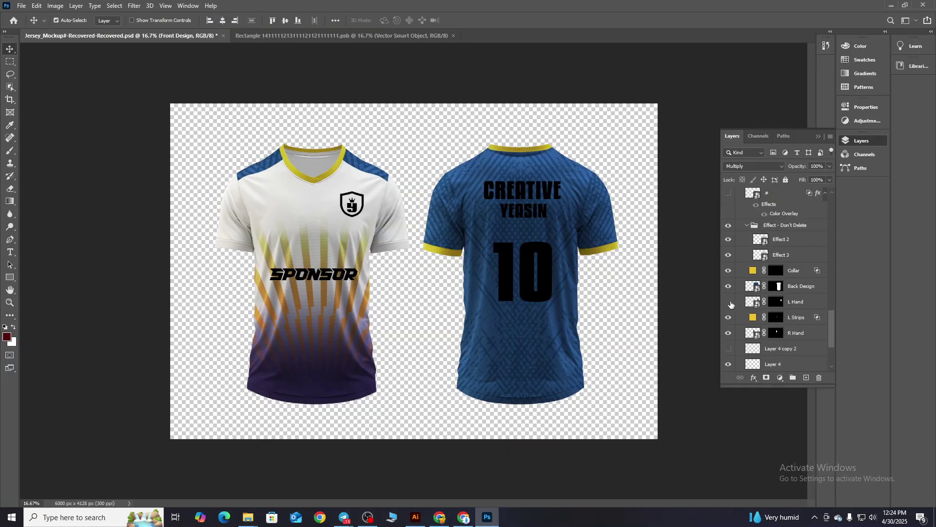
{"action": "left_click", "coordinate": [729, 301]}
{"action": "left_click", "coordinate": [729, 332]}
{"action": "left_click", "coordinate": [728, 270]}
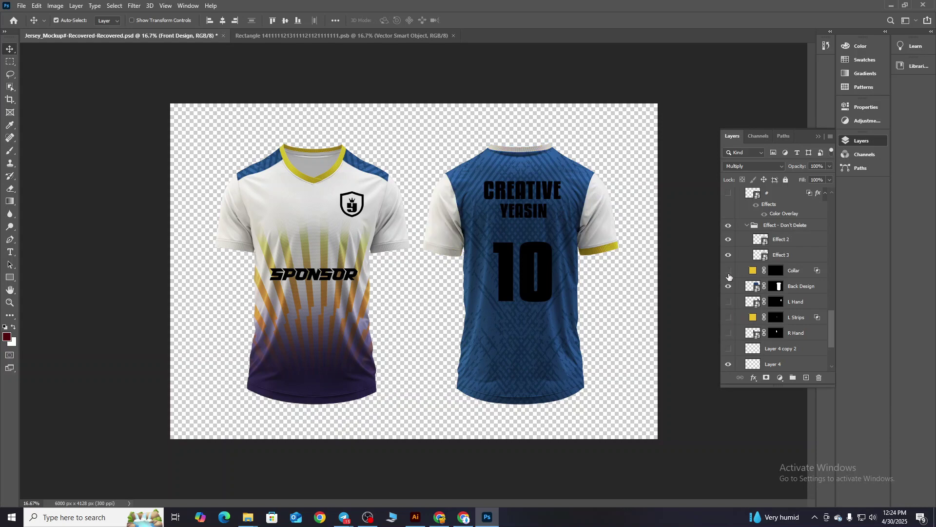
{"action": "double_click", "coordinate": [753, 270]}
{"action": "key", "text": "Return"}
{"action": "scroll", "coordinate": [746, 278], "scroll_direction": "down", "scroll_amount": 1}
{"action": "left_click", "coordinate": [729, 270]}
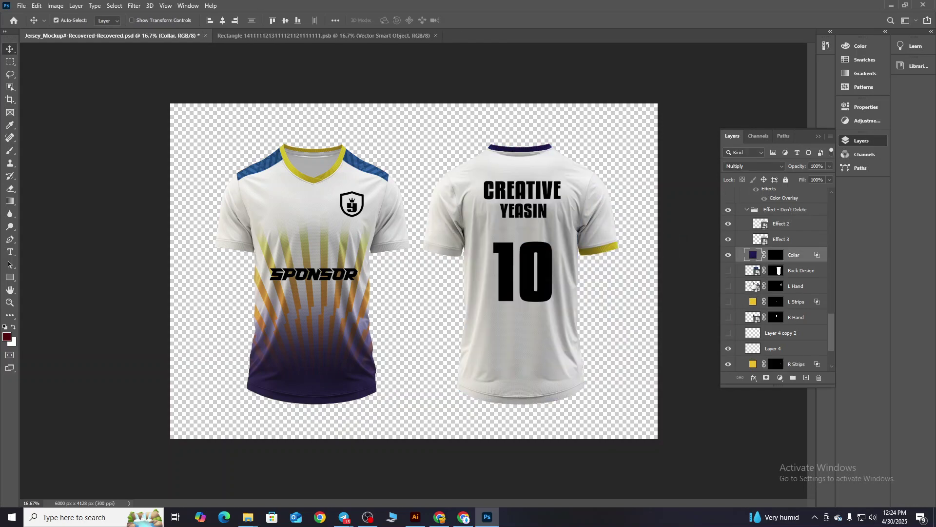
Make the back L Strips and R Strips cuffs white, then view the Orlando reference jersey.
{"action": "scroll", "coordinate": [731, 303], "scroll_direction": "down", "scroll_amount": 2}
{"action": "scroll", "coordinate": [734, 343], "scroll_direction": "down", "scroll_amount": 1}
{"action": "scroll", "coordinate": [731, 332], "scroll_direction": "up", "scroll_amount": 2}
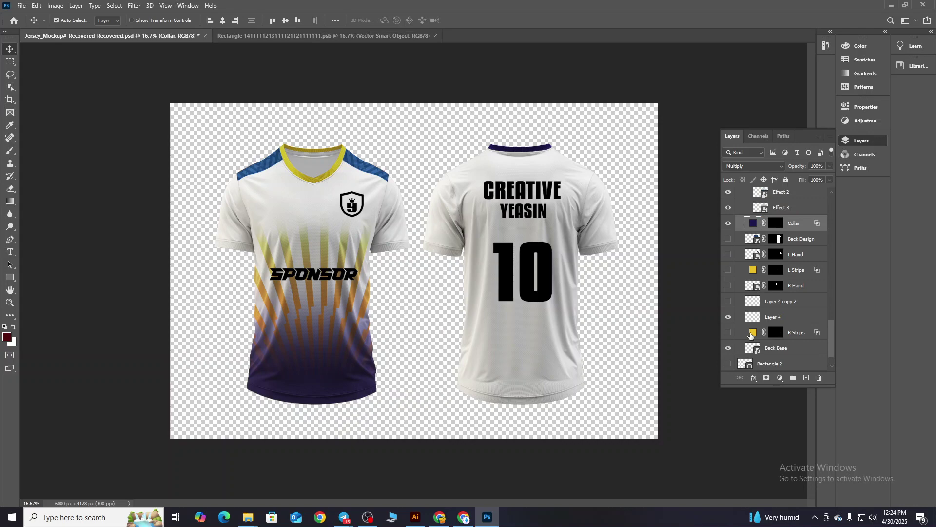
{"action": "scroll", "coordinate": [731, 322], "scroll_direction": "up", "scroll_amount": 2}
{"action": "left_click", "coordinate": [729, 317]}
{"action": "double_click", "coordinate": [754, 317]}
{"action": "left_click", "coordinate": [427, 253]}
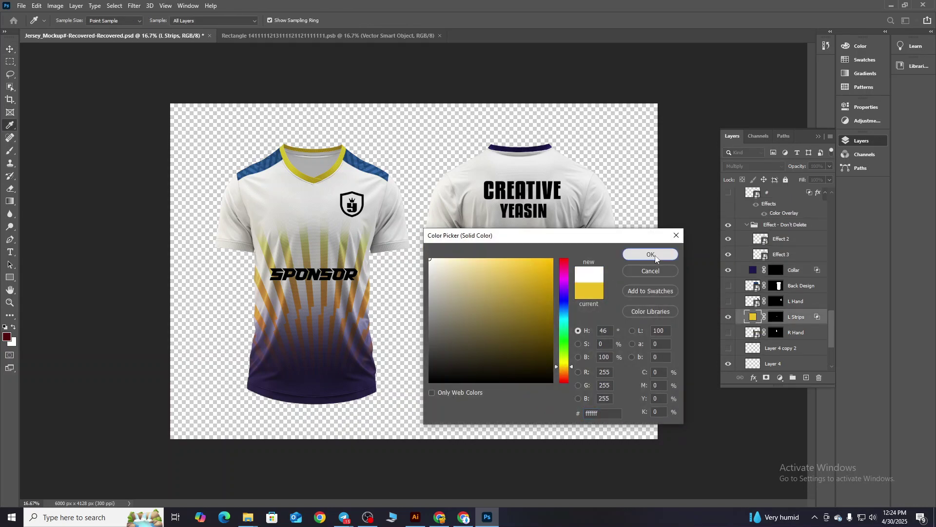
{"action": "left_click", "coordinate": [657, 255]}
{"action": "scroll", "coordinate": [755, 332], "scroll_direction": "down", "scroll_amount": 1}
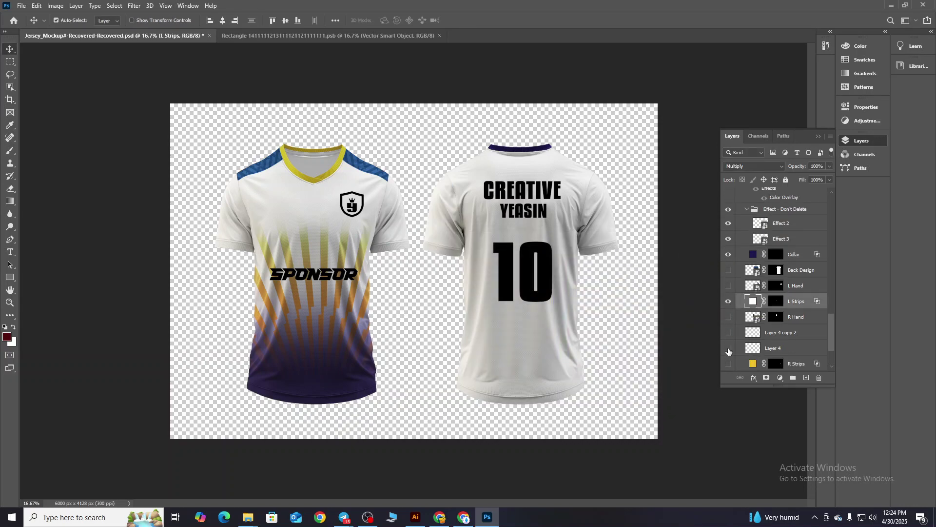
{"action": "double_click", "coordinate": [752, 367]}
{"action": "left_click", "coordinate": [428, 254]}
{"action": "left_click", "coordinate": [654, 254]}
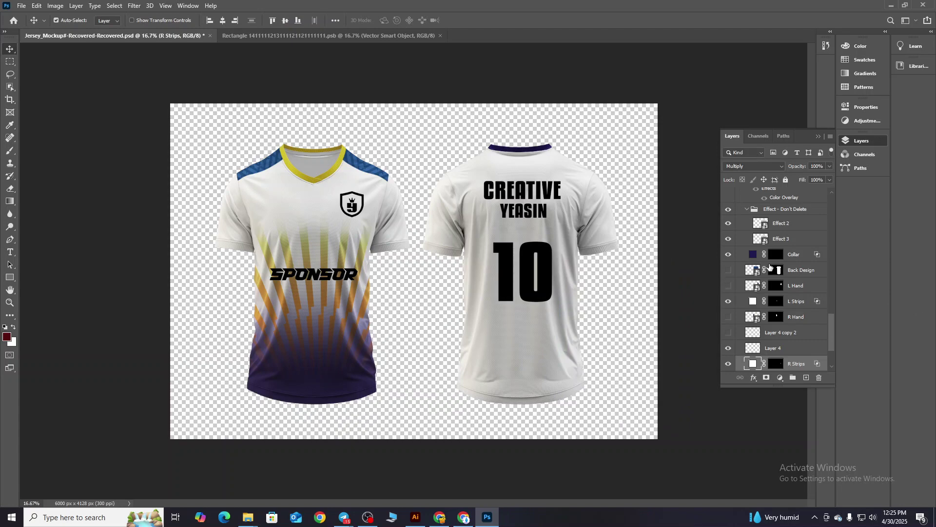
{"action": "scroll", "coordinate": [770, 267], "scroll_direction": "up", "scroll_amount": 3}
{"action": "left_click", "coordinate": [442, 489]}
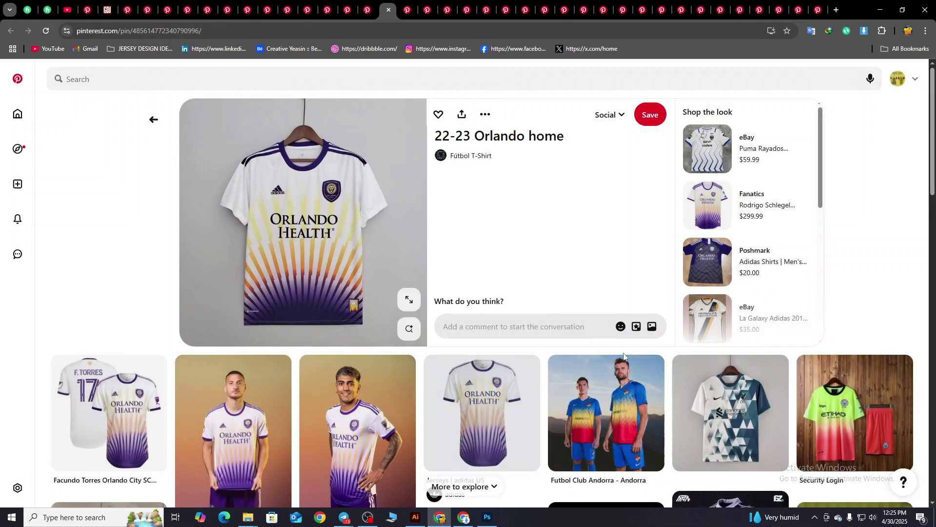
Recolour both front jersey cuff stripe fills to navy 1D1850.
{"action": "scroll", "coordinate": [234, 400], "scroll_direction": "down", "scroll_amount": 1}
{"action": "key", "text": "alt+Tab"}
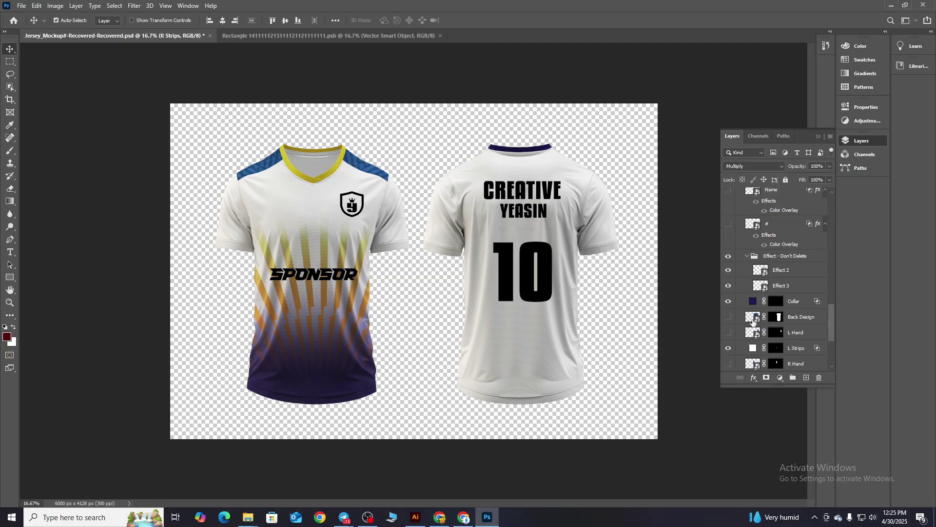
{"action": "scroll", "coordinate": [754, 312], "scroll_direction": "up", "scroll_amount": 3}
{"action": "scroll", "coordinate": [751, 307], "scroll_direction": "up", "scroll_amount": 2}
{"action": "left_click", "coordinate": [728, 303]}
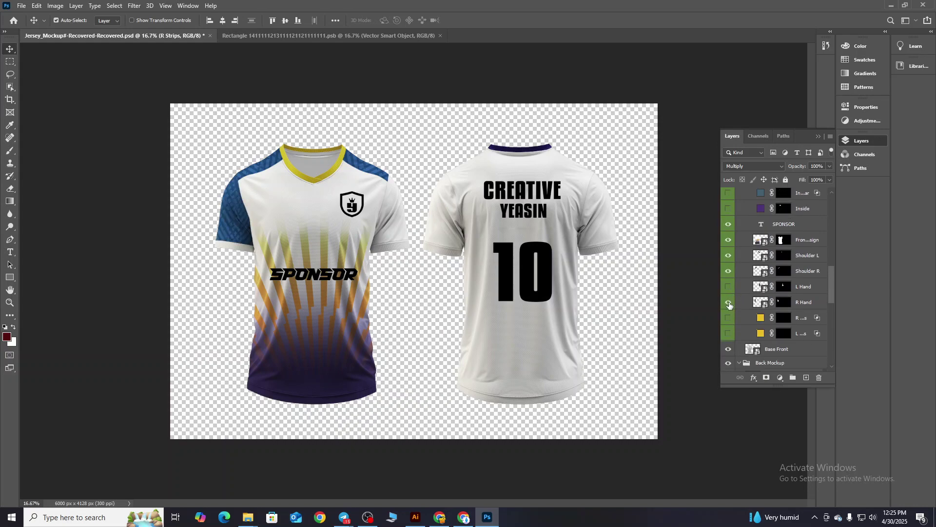
{"action": "scroll", "coordinate": [729, 303], "scroll_direction": "down", "scroll_amount": 1}
{"action": "left_click", "coordinate": [729, 302]}
{"action": "left_click", "coordinate": [729, 317]}
{"action": "double_click", "coordinate": [761, 317]}
{"action": "key", "text": "Return"}
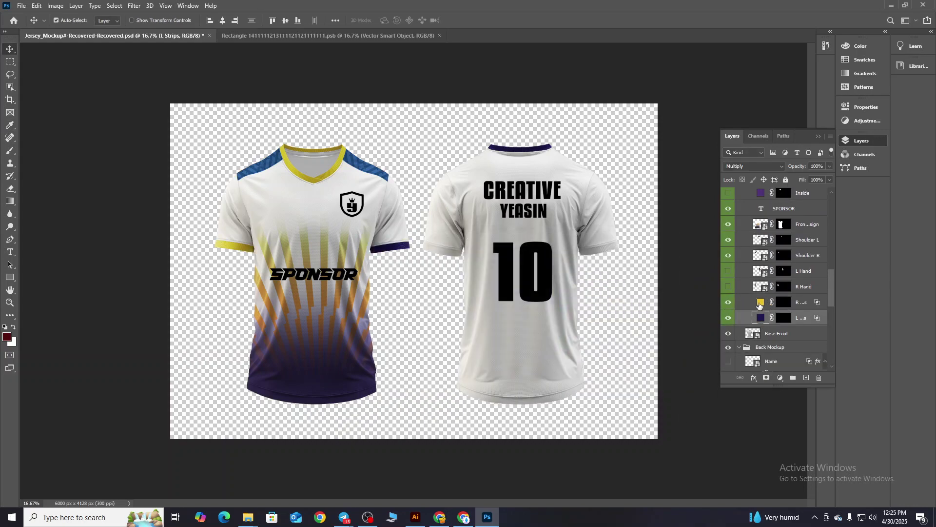
{"action": "double_click", "coordinate": [760, 305]}
{"action": "key", "text": "ctrl+v"}
{"action": "key", "text": "Return"}
Recolour the back L Strips and R Strips fills to navy 1D1850.
{"action": "scroll", "coordinate": [756, 293], "scroll_direction": "down", "scroll_amount": 5}
{"action": "double_click", "coordinate": [753, 271]}
{"action": "key", "text": "ctrl+v"}
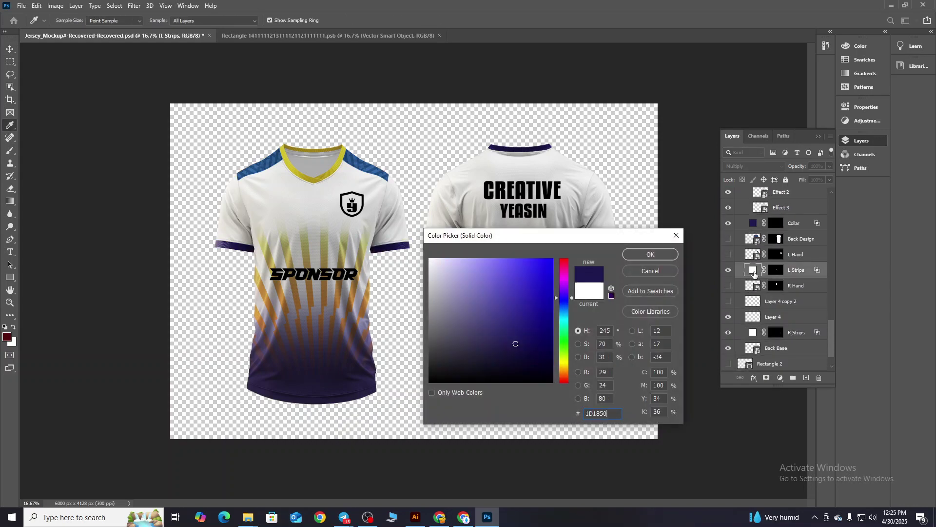
{"action": "key", "text": "Return"}
{"action": "scroll", "coordinate": [754, 292], "scroll_direction": "down", "scroll_amount": 2}
{"action": "double_click", "coordinate": [754, 302]}
{"action": "key", "text": "ctrl+v"}
{"action": "key", "text": "Return"}
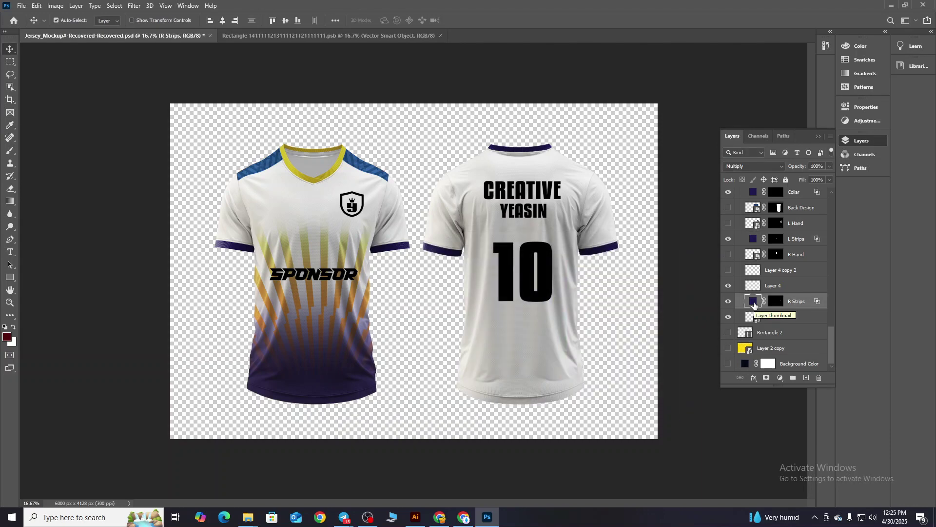
Toggle a front sleeve layer to compare, then glance at the browser reference jersey.
{"action": "scroll", "coordinate": [755, 293], "scroll_direction": "up", "scroll_amount": 5}
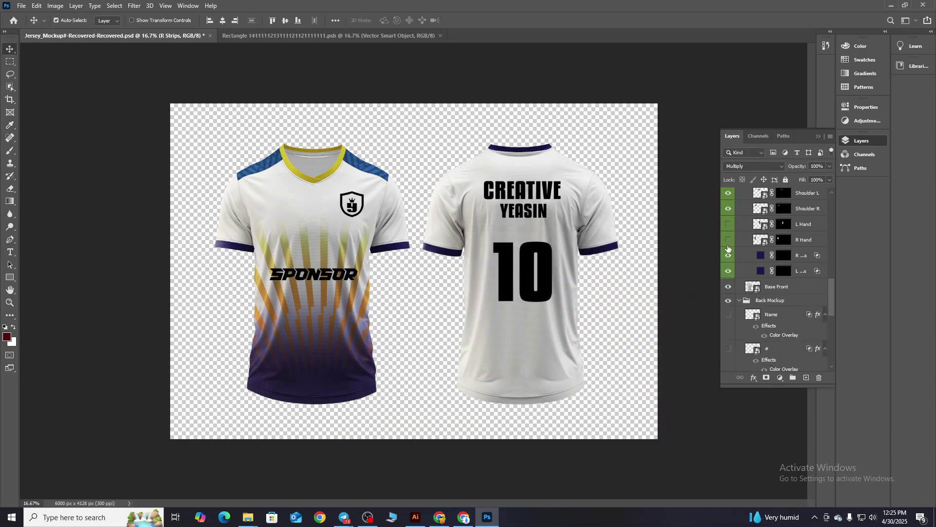
{"action": "left_click", "coordinate": [728, 248]}
{"action": "left_click", "coordinate": [728, 248]}
{"action": "left_click", "coordinate": [729, 243]}
{"action": "left_click", "coordinate": [416, 519]}
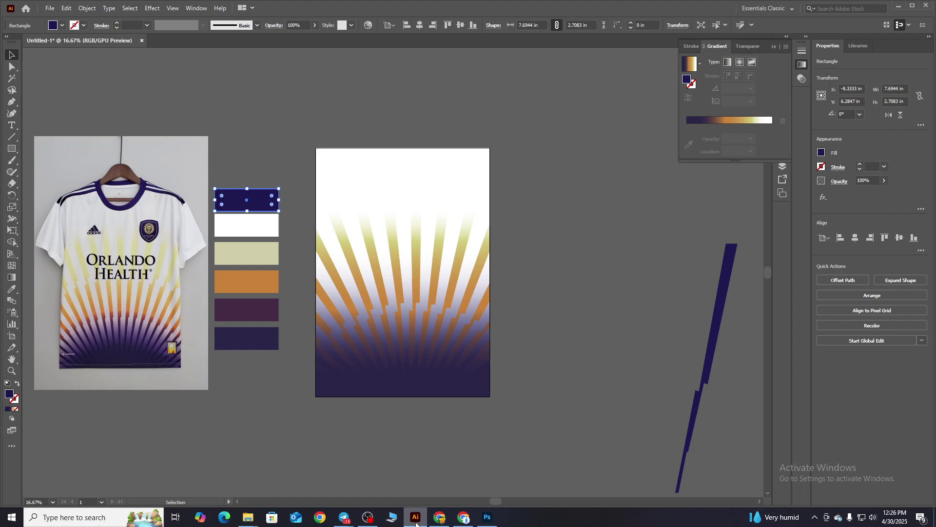
{"action": "key", "text": "alt+Tab"}
{"action": "left_click", "coordinate": [439, 517]}
In the Shoulder L smart object, cover the canvas with a white rectangle.
{"action": "key", "text": "alt+Tab"}
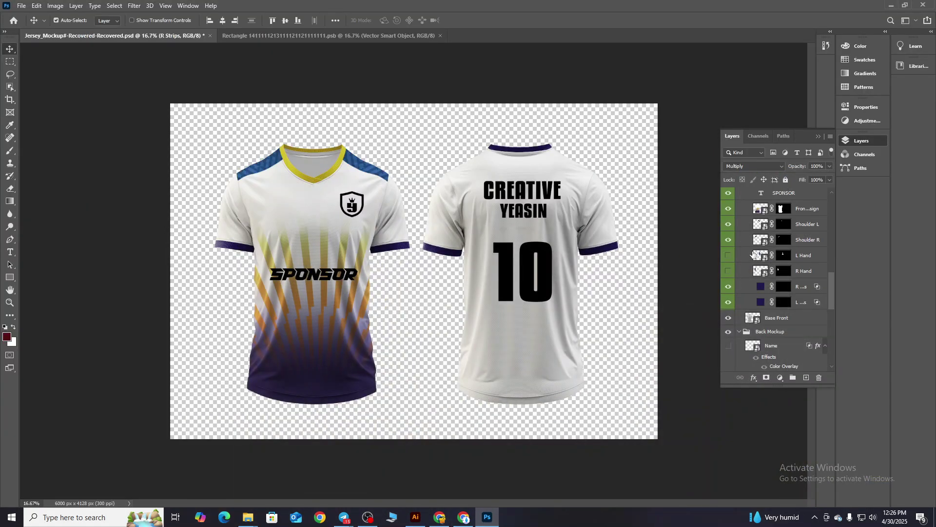
{"action": "double_click", "coordinate": [767, 229]}
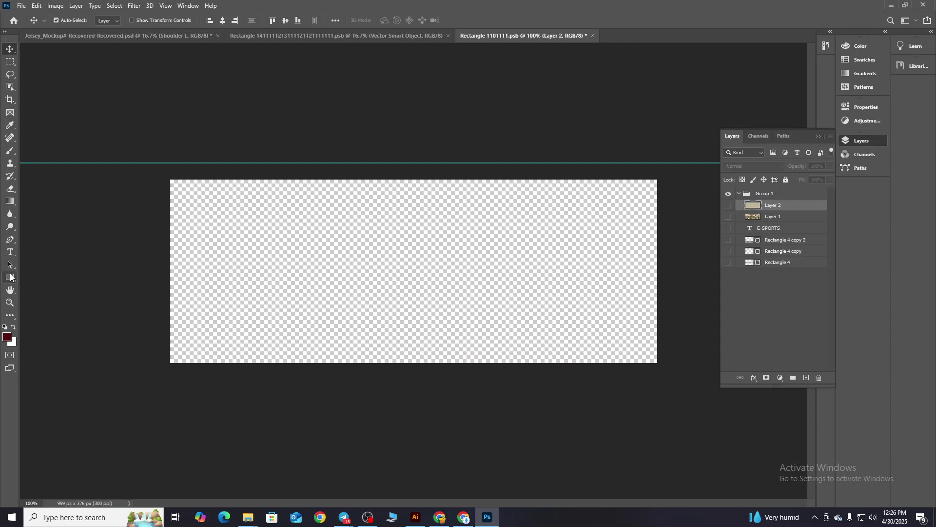
{"action": "left_click", "coordinate": [11, 277]}
{"action": "left_click_drag", "start_coordinate": [155, 179], "coordinate": [674, 373]}
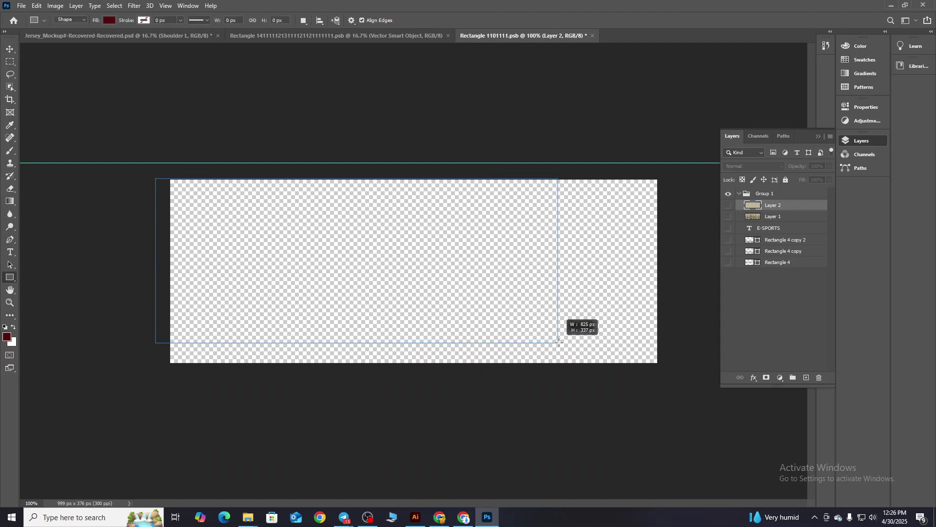
{"action": "left_click", "coordinate": [707, 164]}
{"action": "left_click", "coordinate": [709, 216]}
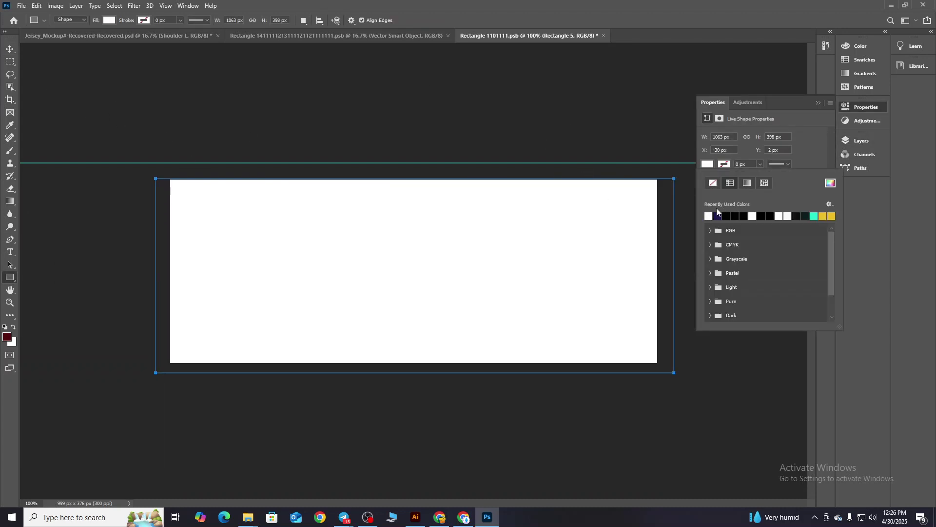
{"action": "left_click", "coordinate": [830, 183]}
{"action": "left_click", "coordinate": [650, 255]}
{"action": "key", "text": "v"}
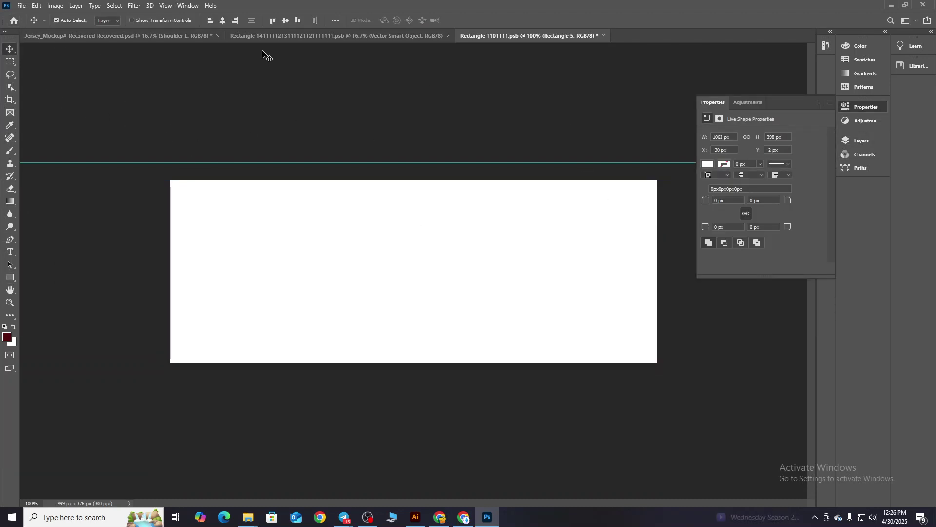
{"action": "left_click_drag", "start_coordinate": [264, 53], "coordinate": [263, 49]}
Draw a thin navy horizontal stripe across the shoulder canvas and save.
{"action": "key", "text": "u"}
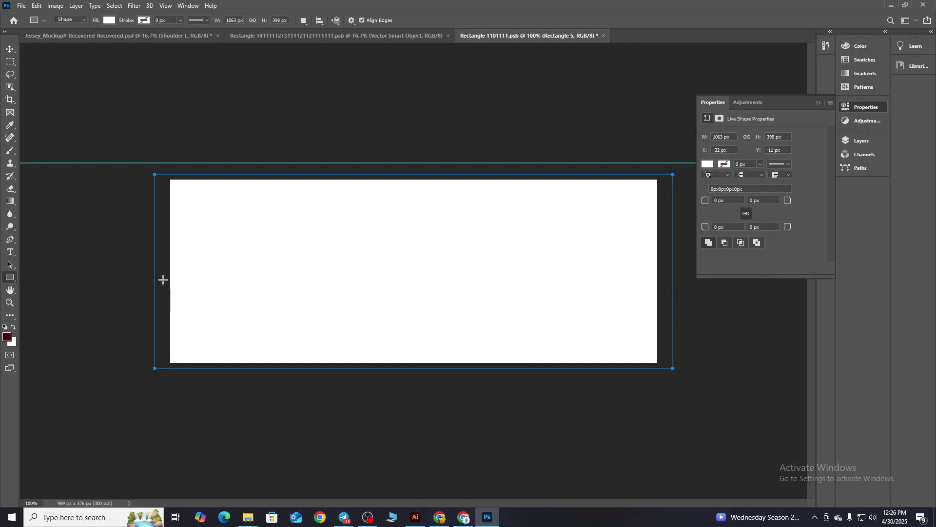
{"action": "left_click", "coordinate": [819, 103]}
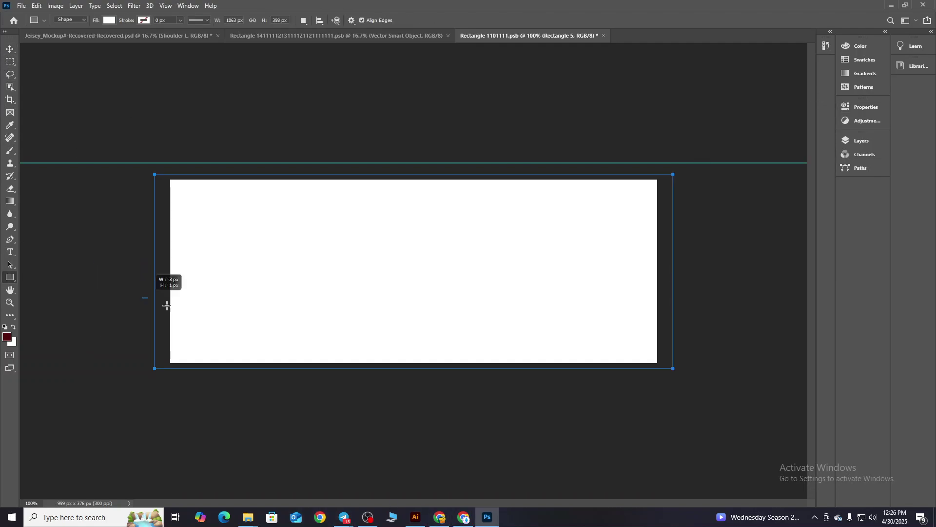
{"action": "left_click_drag", "start_coordinate": [143, 297], "coordinate": [696, 319]}
{"action": "left_click", "coordinate": [708, 164]}
{"action": "left_click", "coordinate": [727, 213]}
{"action": "key", "text": "v"}
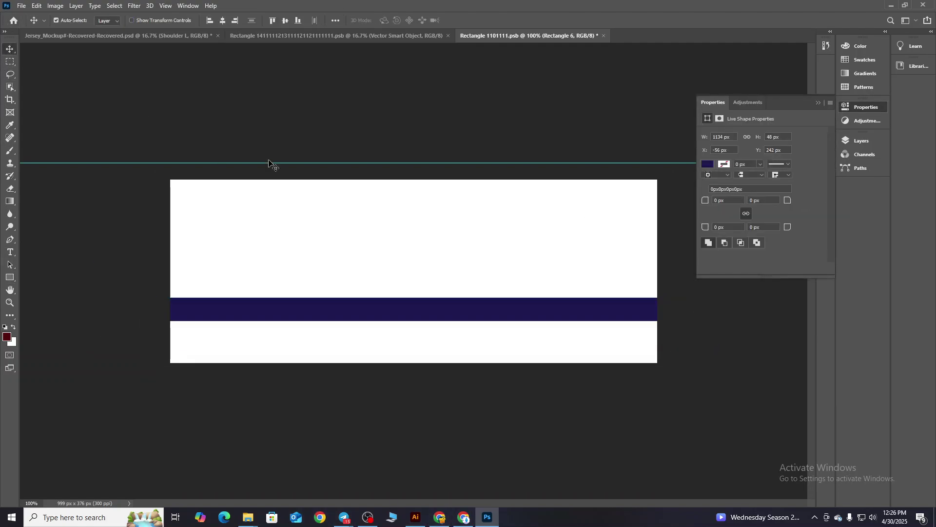
{"action": "key", "text": "ctrl+Tab"}
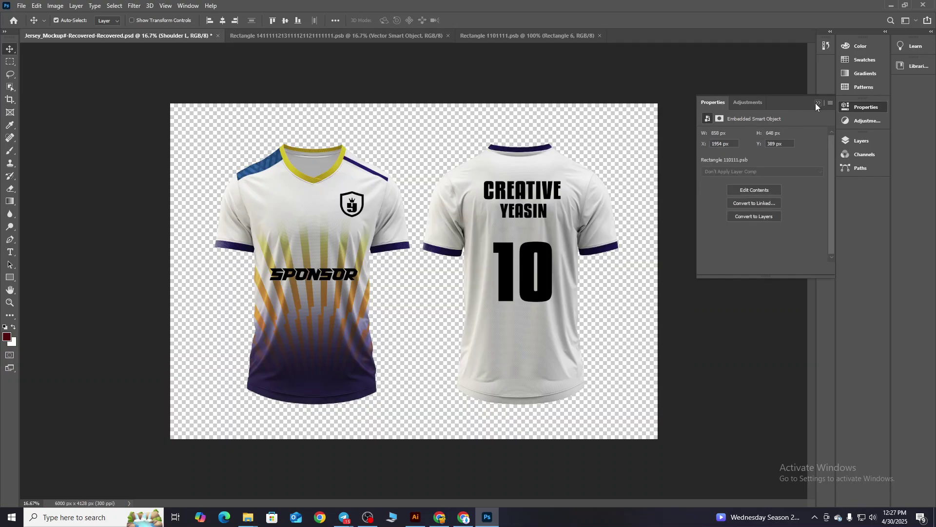
{"action": "left_click", "coordinate": [817, 103]}
Duplicate and space the navy stripe into three stripes, then view the mockup.
{"action": "left_click", "coordinate": [469, 34]}
{"action": "left_click_drag", "start_coordinate": [531, 313], "coordinate": [494, 314]}
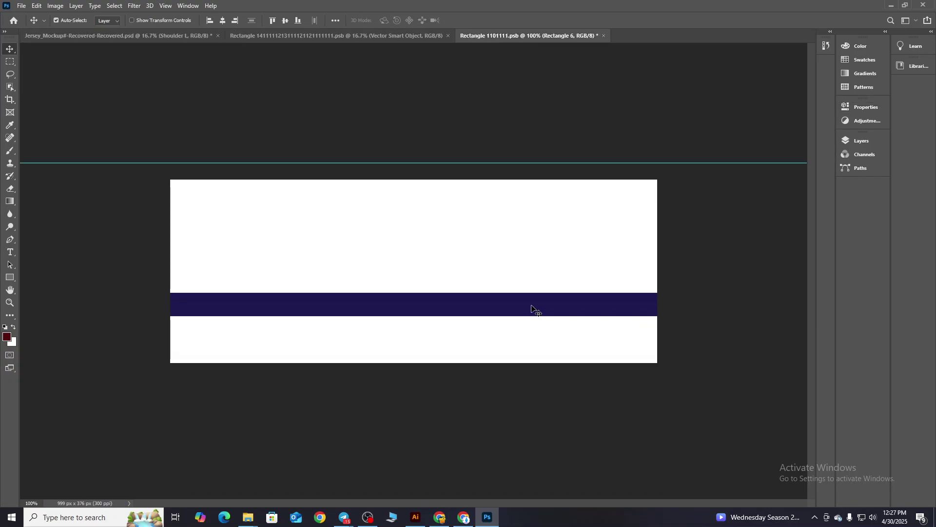
{"action": "left_click_drag", "start_coordinate": [473, 262], "coordinate": [479, 234]}
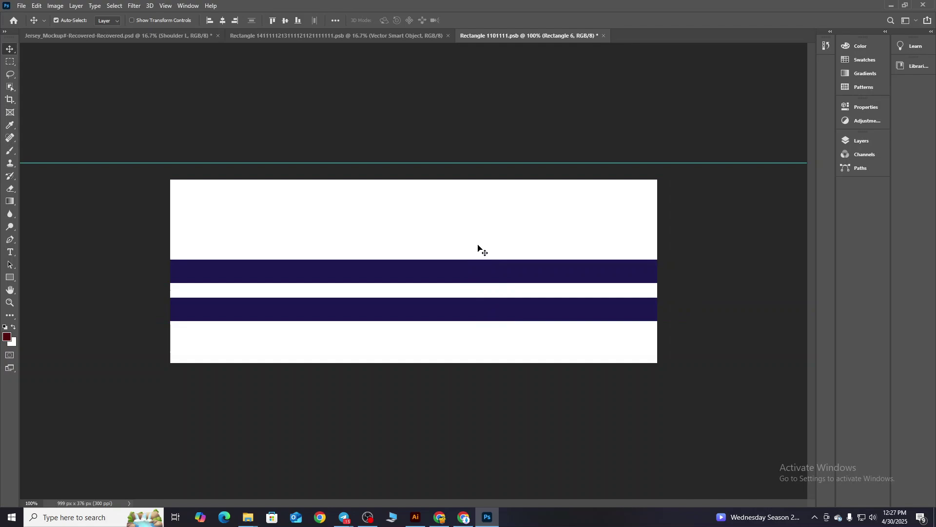
{"action": "left_click", "coordinate": [862, 141]}
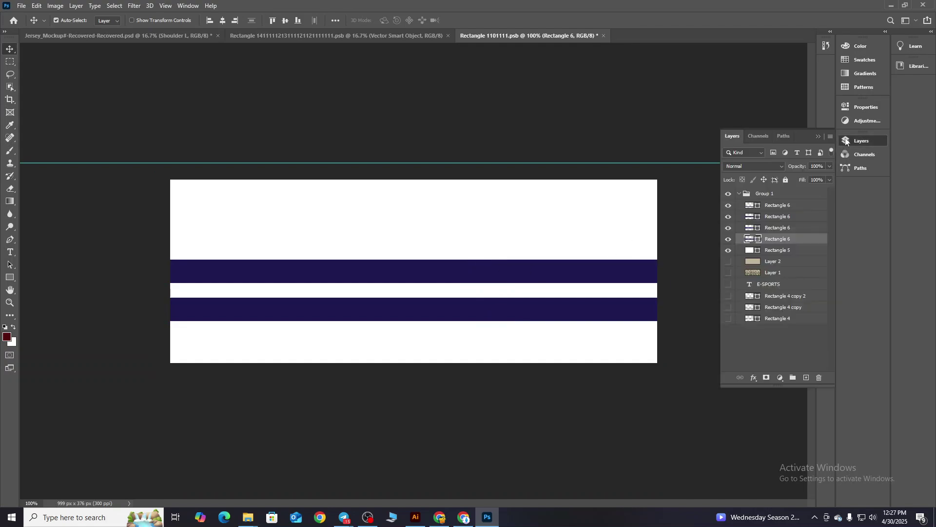
{"action": "mouse_move", "coordinate": [650, 267]}
{"action": "left_mouse_down"}
{"action": "mouse_move", "coordinate": [633, 220]}
{"action": "mouse_move", "coordinate": [605, 235]}
{"action": "left_mouse_up"}
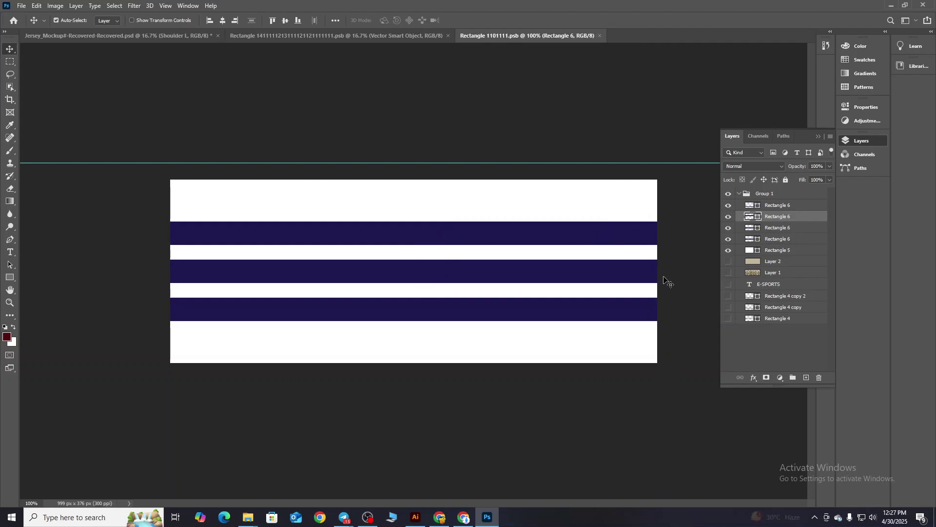
{"action": "left_click", "coordinate": [163, 36]}
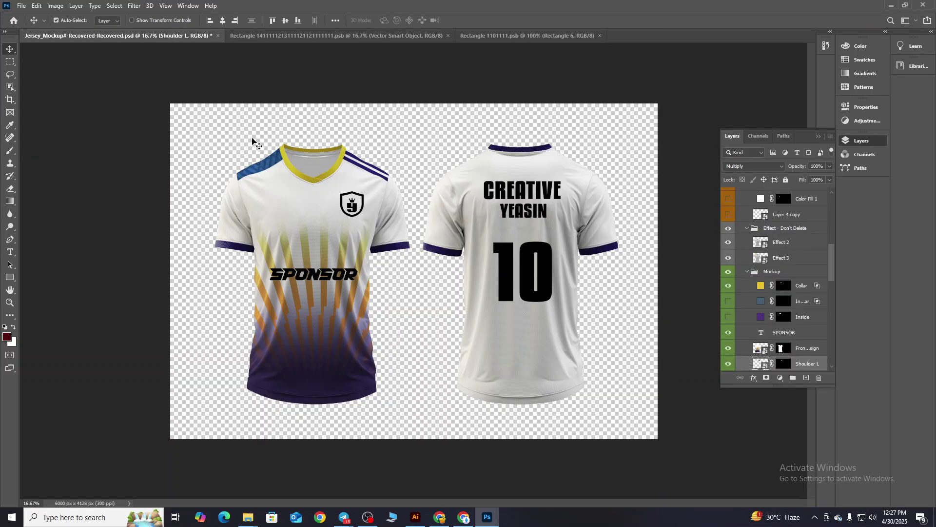
Copy the white background and navy stripe layers into the Shoulder R smart object.
{"action": "scroll", "coordinate": [808, 288], "scroll_direction": "down", "scroll_amount": 2}
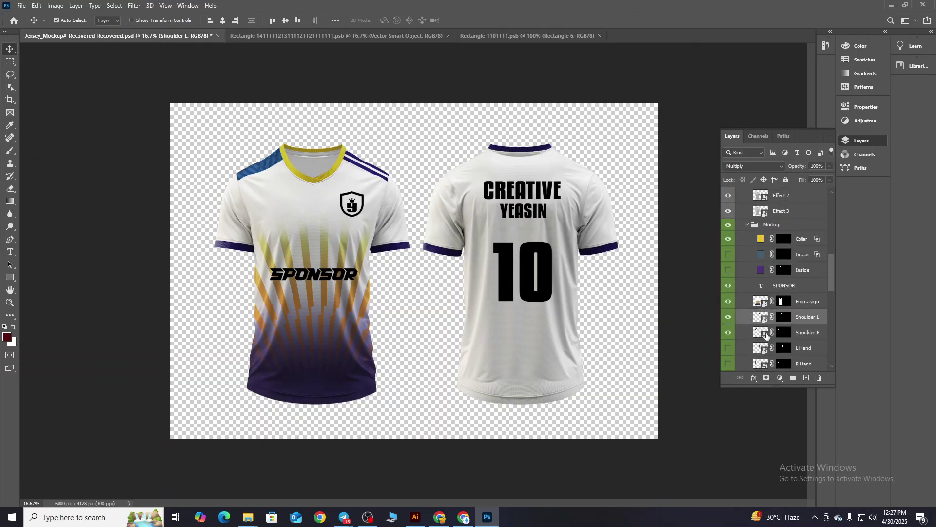
{"action": "double_click", "coordinate": [764, 335]}
{"action": "key", "text": "ctrl+shift+Tab"}
{"action": "left_click_drag", "start_coordinate": [190, 205], "coordinate": [381, 54]}
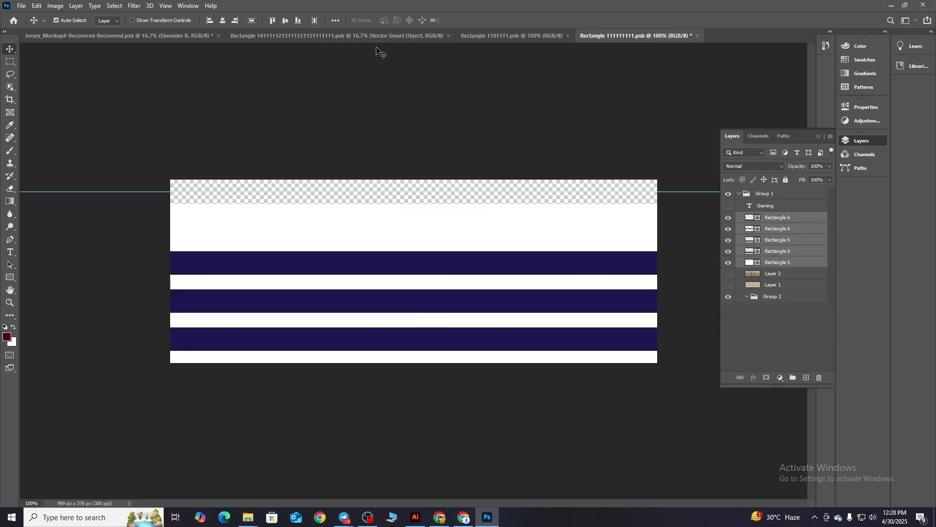
{"action": "left_click_drag", "start_coordinate": [260, 25], "coordinate": [599, 290]}
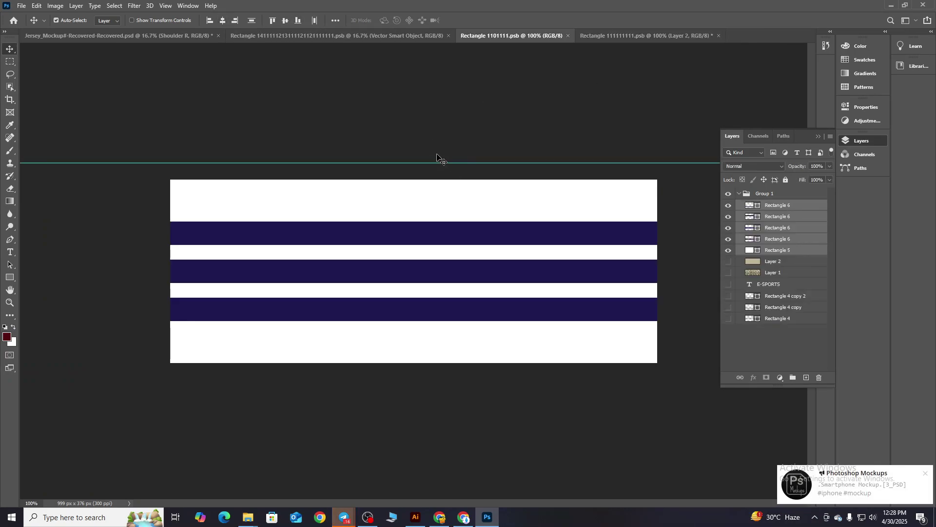
{"action": "left_click_drag", "start_coordinate": [357, 349], "coordinate": [489, 260]}
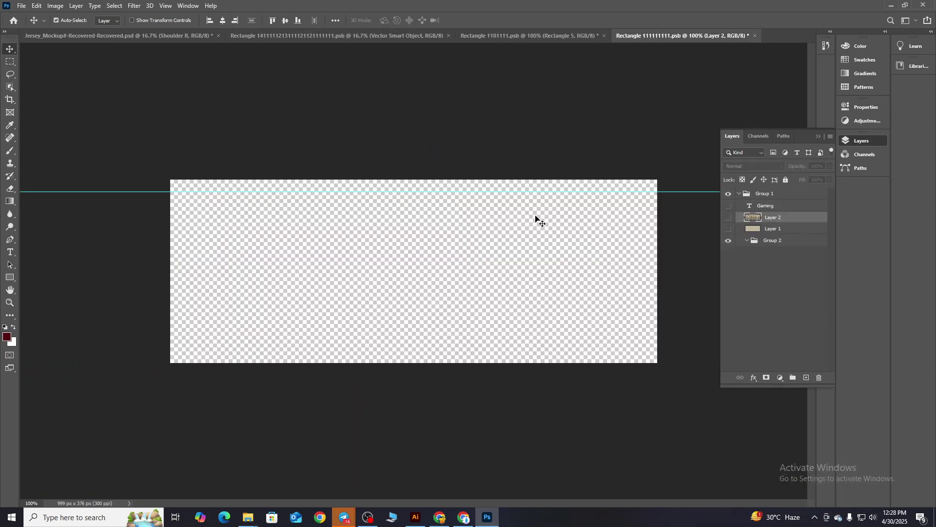
{"action": "key", "text": "ctrl+shift+Tab"}
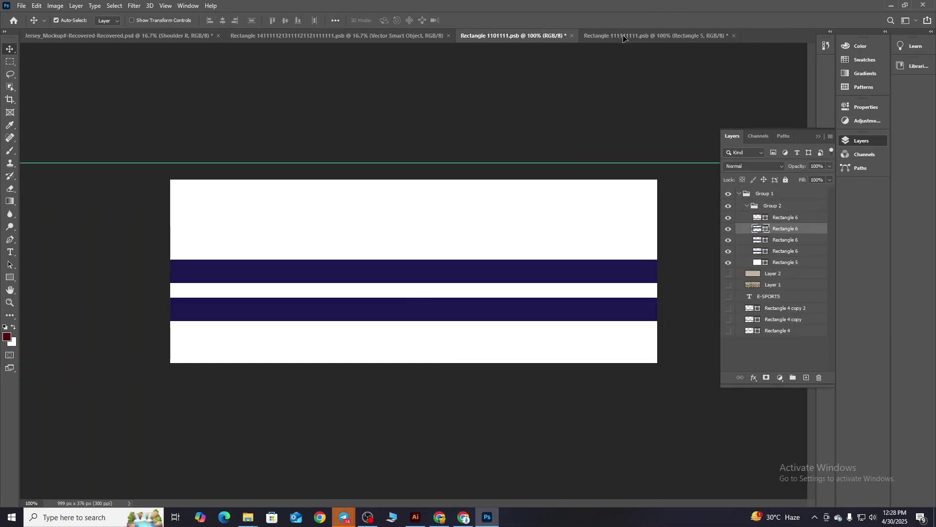
{"action": "mouse_move", "coordinate": [502, 268]}
{"action": "left_mouse_down"}
{"action": "mouse_move", "coordinate": [480, 360]}
{"action": "mouse_move", "coordinate": [423, 323]}
{"action": "left_mouse_up"}
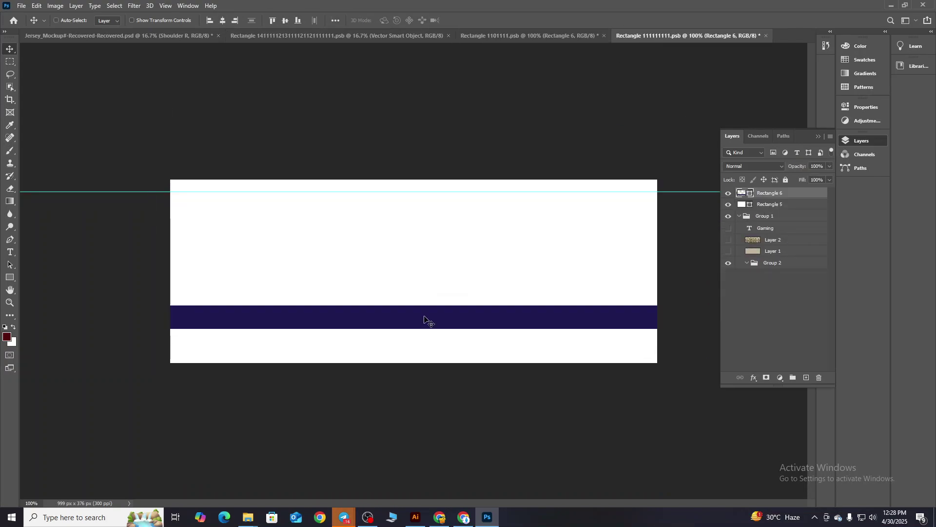
Duplicate the navy stripe into three stacked stripes, save, and check the mockup.
{"action": "key", "text": "ctrl+f"}
{"action": "key", "text": "Escape"}
{"action": "key", "text": "ctrl+j"}
{"action": "left_click_drag", "start_coordinate": [511, 259], "coordinate": [475, 274]}
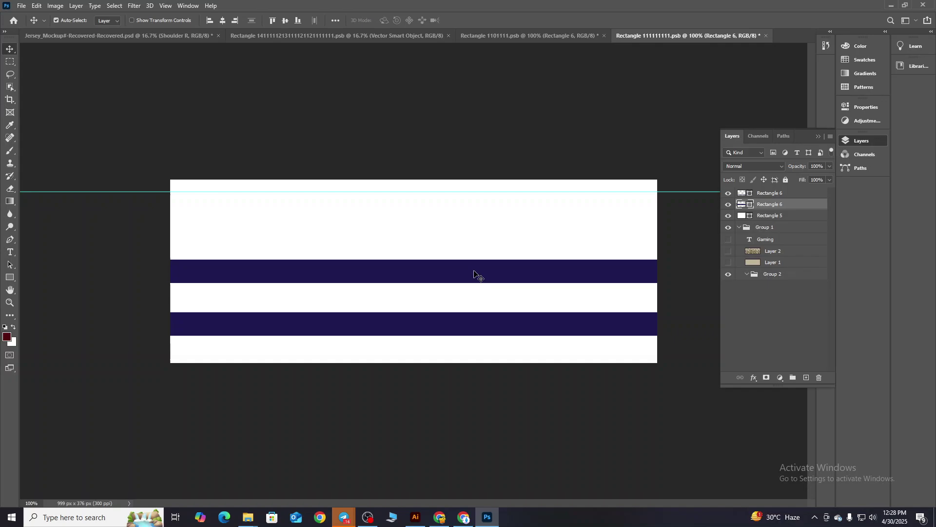
{"action": "left_click", "coordinate": [483, 238], "text": "ctrl"}
{"action": "left_click_drag", "start_coordinate": [483, 237], "coordinate": [476, 222]}
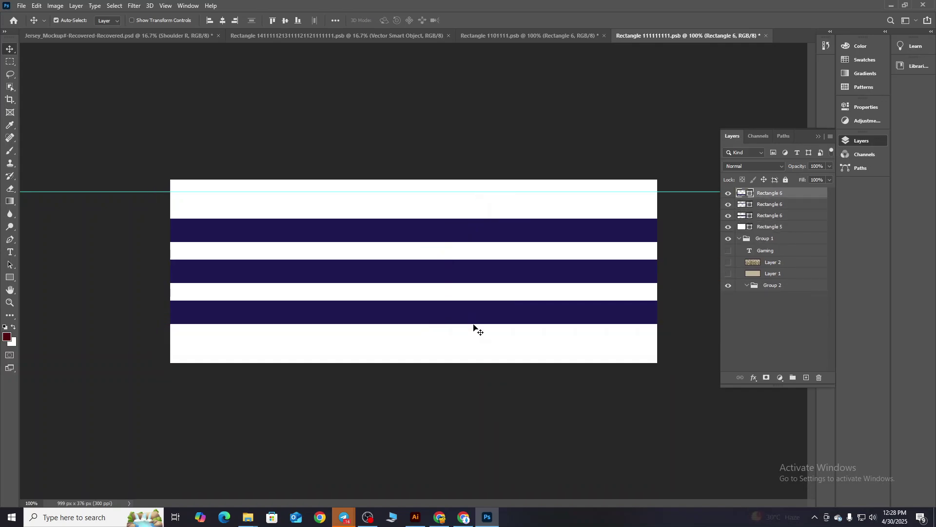
{"action": "key", "text": "ctrl+s"}
{"action": "left_click", "coordinate": [175, 32]}
Adjust the navy stripes' spacing, saving each change, and return to the mockup.
{"action": "left_click", "coordinate": [688, 36]}
{"action": "left_click_drag", "start_coordinate": [556, 239], "coordinate": [539, 303]}
{"action": "key", "text": "ctrl+s"}
{"action": "left_click", "coordinate": [118, 33]}
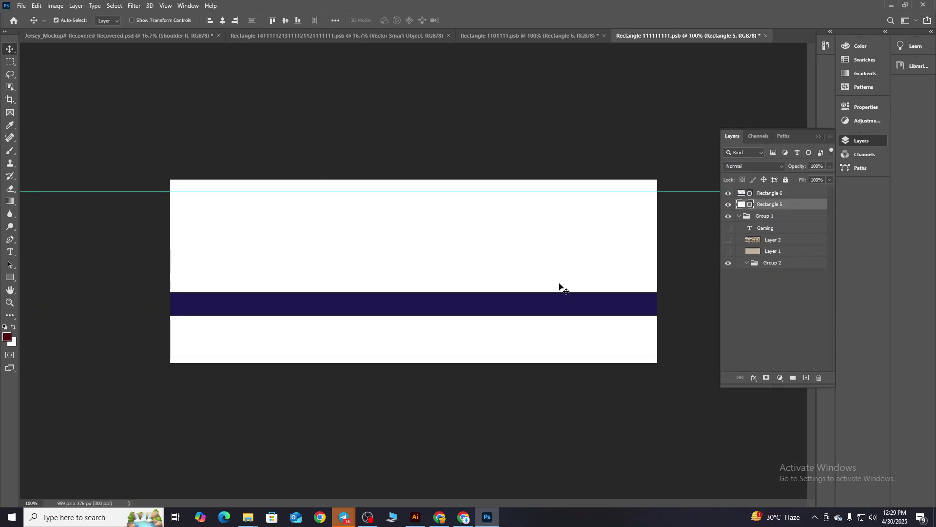
{"action": "left_click_drag", "start_coordinate": [561, 286], "coordinate": [565, 260]}
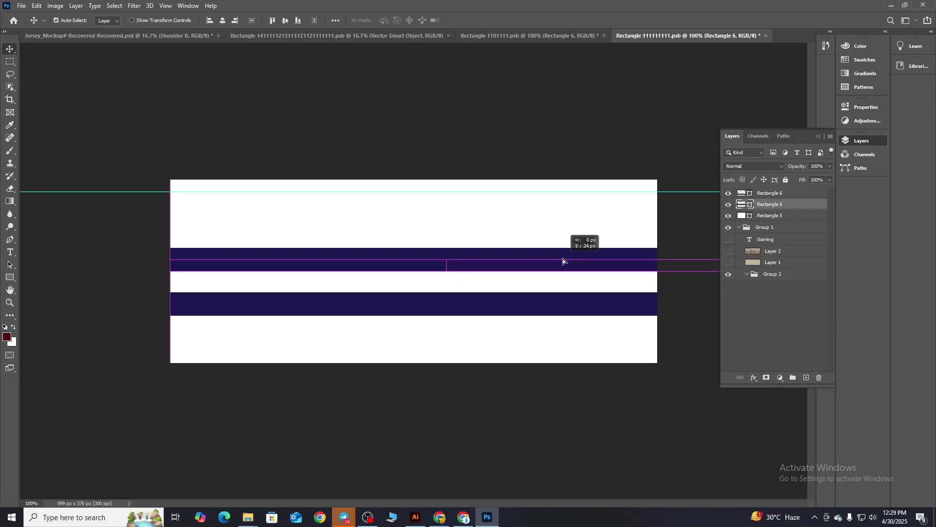
{"action": "key", "text": "ctrl+s"}
{"action": "left_click", "coordinate": [100, 35]}
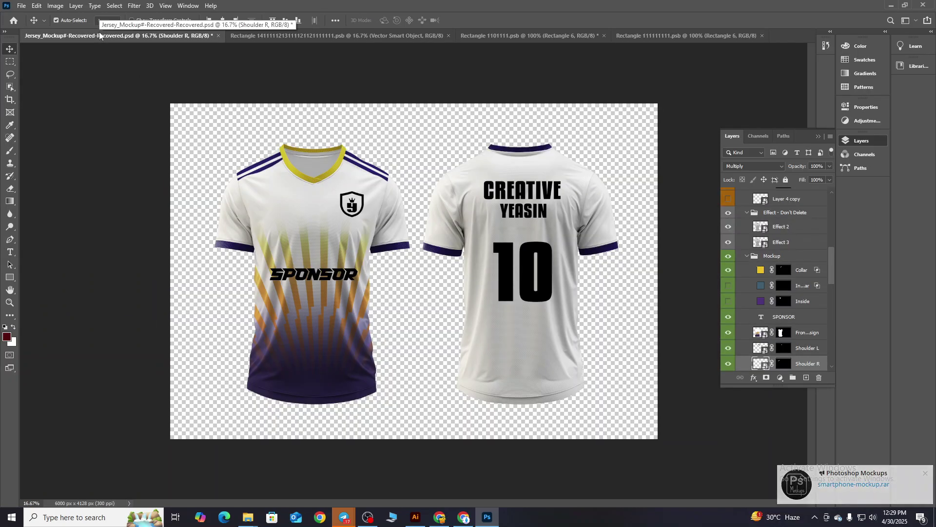
Colour the CREATIVE back name text navy #1D1850.
{"action": "double_click", "coordinate": [578, 199]}
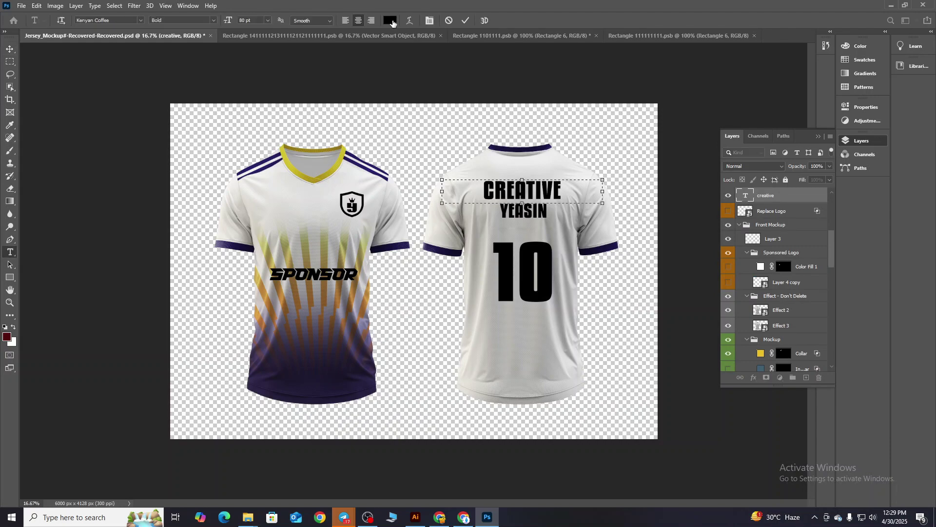
{"action": "left_click", "coordinate": [390, 21]}
{"action": "left_click", "coordinate": [415, 517]}
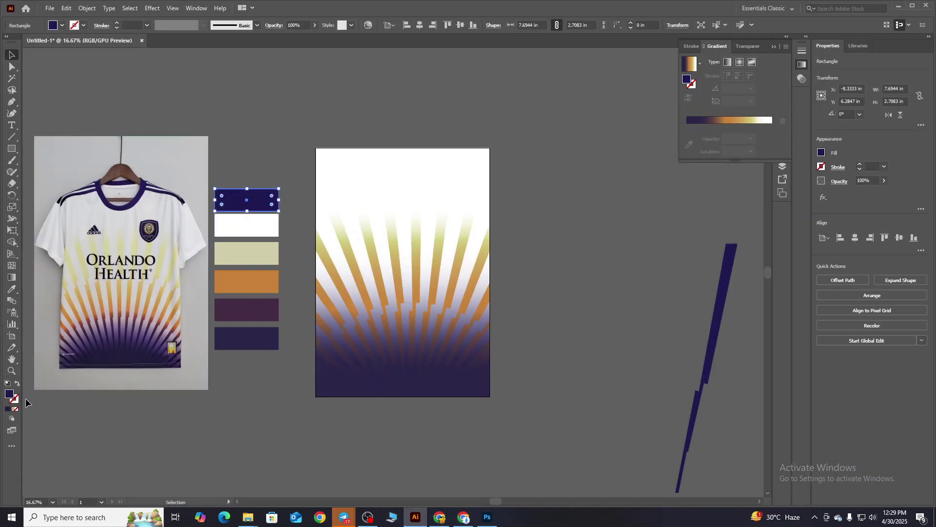
{"action": "key", "text": "alt+Tab"}
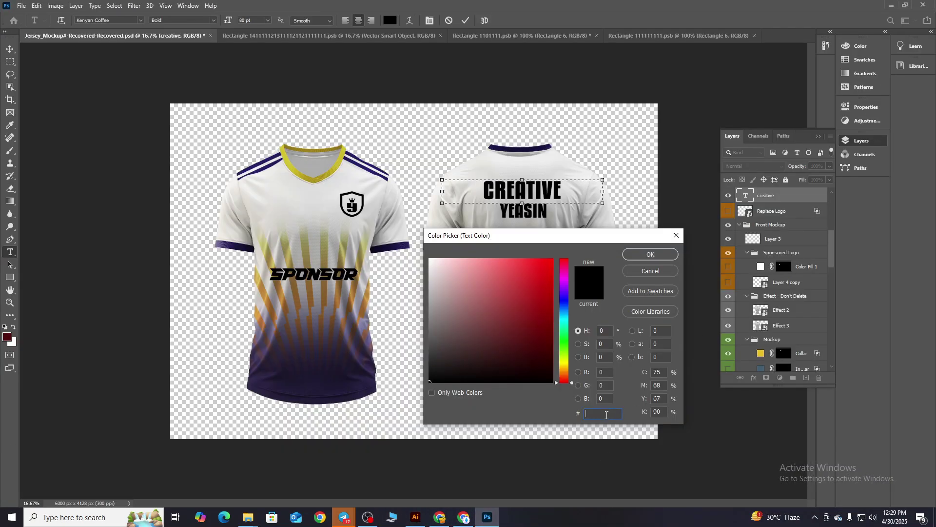
{"action": "type", "text": "1D1850"}
{"action": "key", "text": "Return"}
Make the YEASIN name and the number 10 navy #1D1850 as well.
{"action": "left_click", "coordinate": [9, 49]}
{"action": "left_click", "coordinate": [745, 196]}
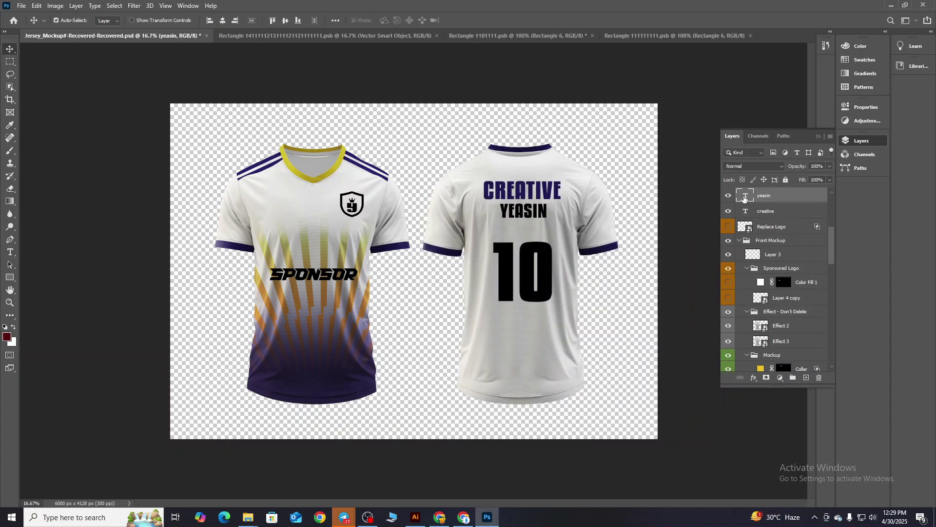
{"action": "double_click", "coordinate": [745, 196]}
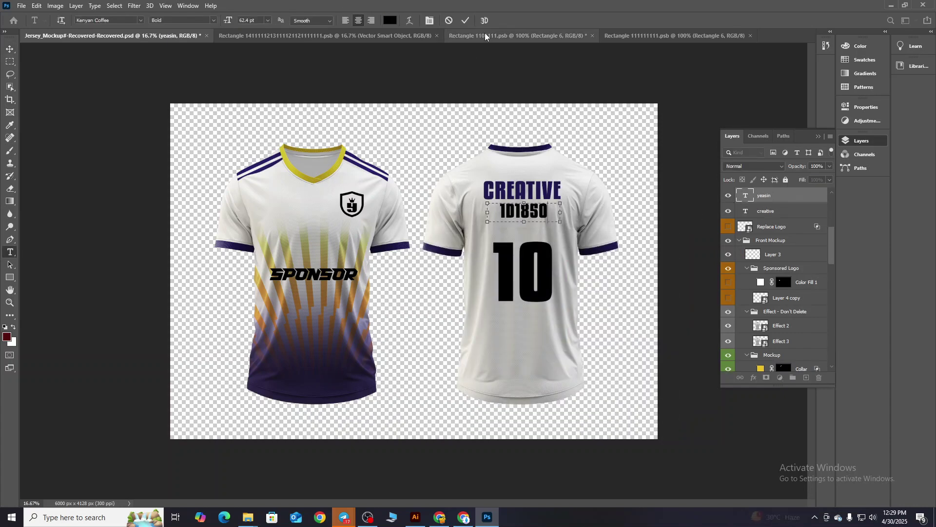
{"action": "key", "text": "Escape"}
{"action": "double_click", "coordinate": [528, 214]}
{"action": "left_click", "coordinate": [390, 20]}
{"action": "type", "text": "1D1850"}
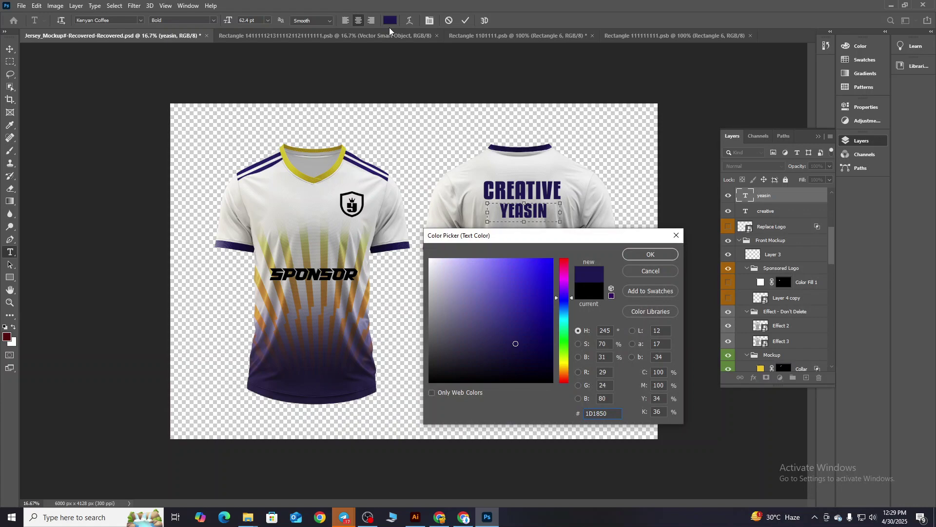
{"action": "key", "text": "Return"}
{"action": "left_click", "coordinate": [516, 271]}
{"action": "left_click", "coordinate": [391, 20]}
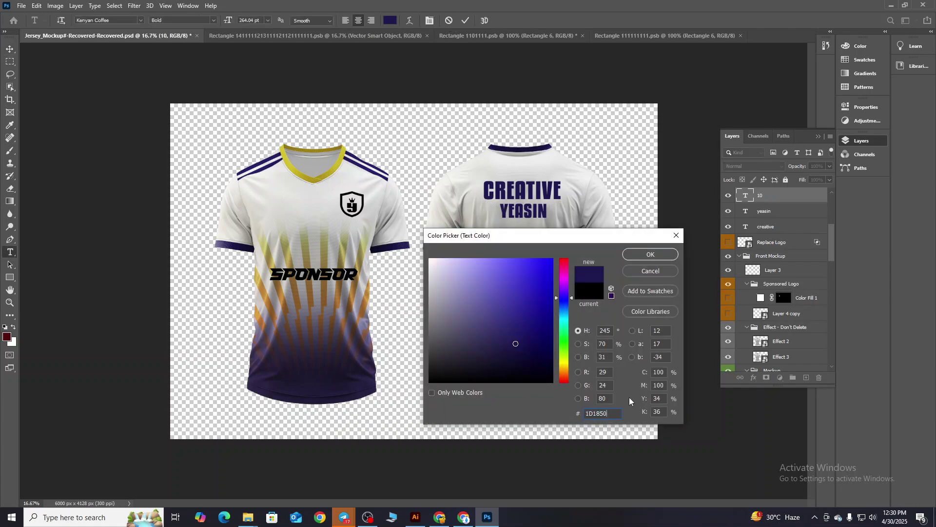
{"action": "key", "text": "Return"}
Recolour the sponsor and LOGO fill layers navy.
{"action": "scroll", "coordinate": [767, 226], "scroll_direction": "up", "scroll_amount": 3}
{"action": "double_click", "coordinate": [746, 199]}
{"action": "key", "text": "Return"}
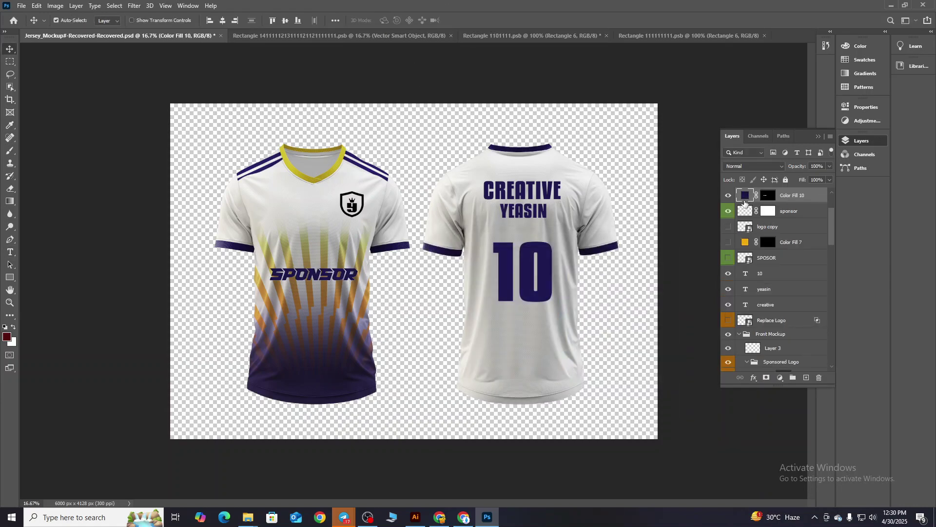
{"action": "scroll", "coordinate": [767, 227], "scroll_direction": "up", "scroll_amount": 2}
{"action": "double_click", "coordinate": [745, 195]}
{"action": "key", "text": "Return"}
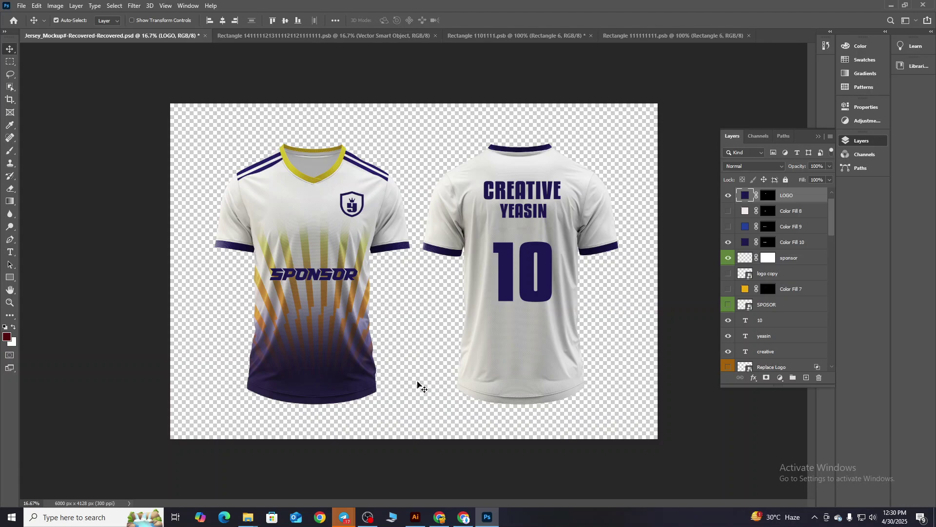
Turn the Collar fill dark purple and bring up the Save for Web settings.
{"action": "scroll", "coordinate": [766, 273], "scroll_direction": "down", "scroll_amount": 2}
{"action": "scroll", "coordinate": [767, 273], "scroll_direction": "down", "scroll_amount": 3}
{"action": "double_click", "coordinate": [759, 307]}
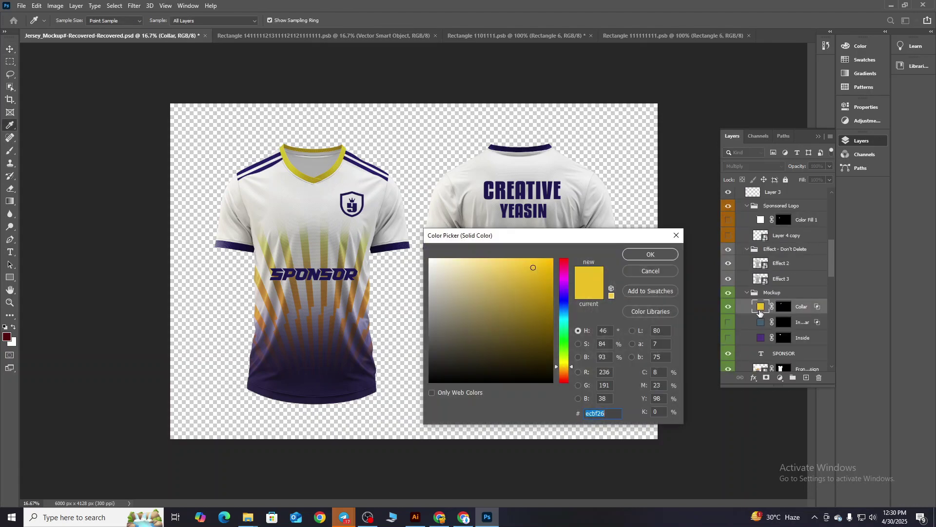
{"action": "key", "text": "ctrl+v"}
{"action": "key", "text": "Return"}
{"action": "key", "text": "ctrl+alt+shift+s"}
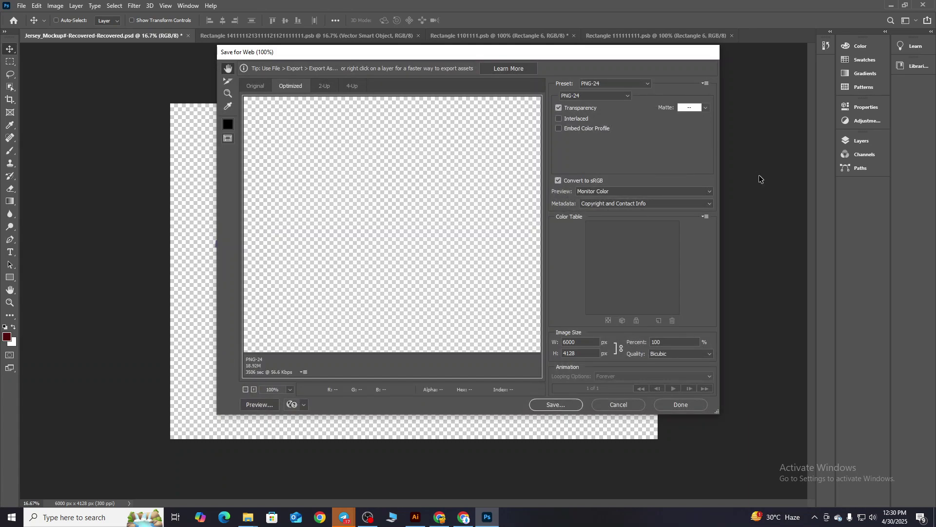
Save the PNG-24 export to the Desktop under the name 'target'.
{"action": "left_click", "coordinate": [565, 408]}
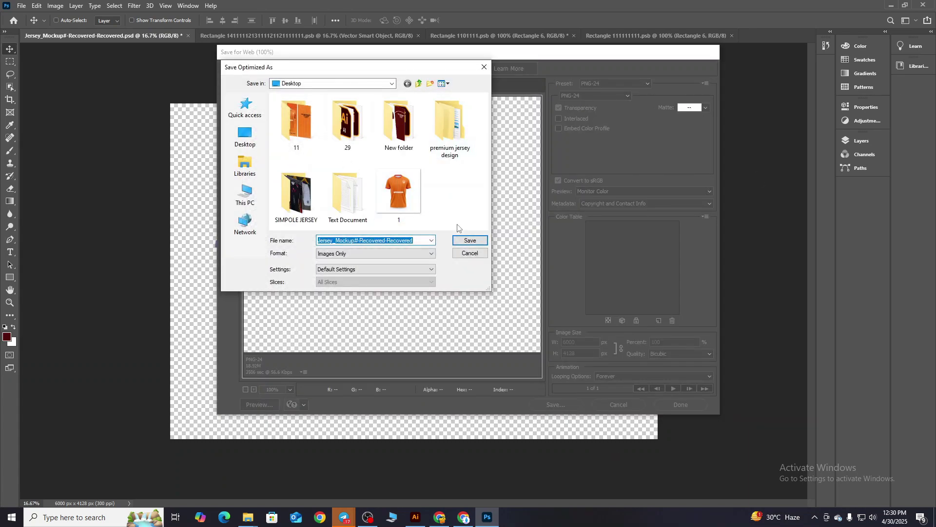
{"action": "type", "text": "3"}
{"action": "type", "text": "targe"}
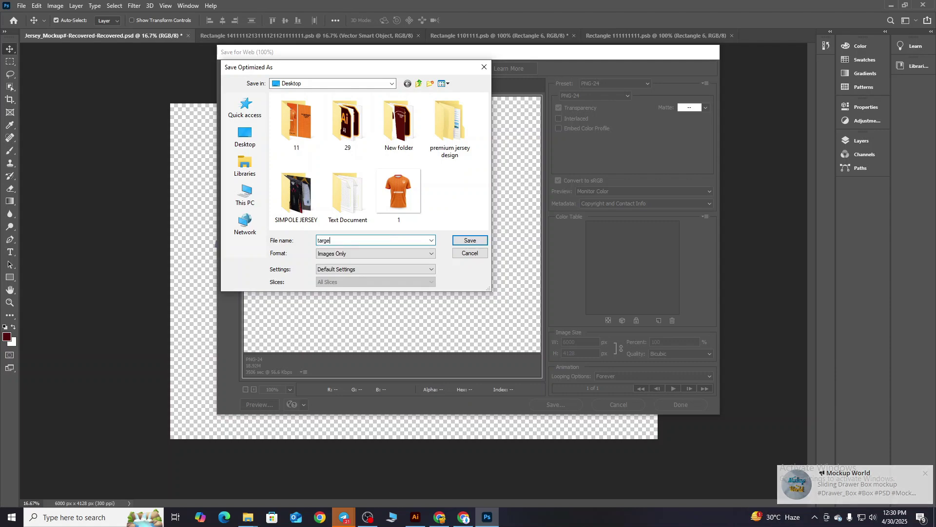
{"action": "type", "text": "t 50"}
{"action": "key", "text": "Return"}
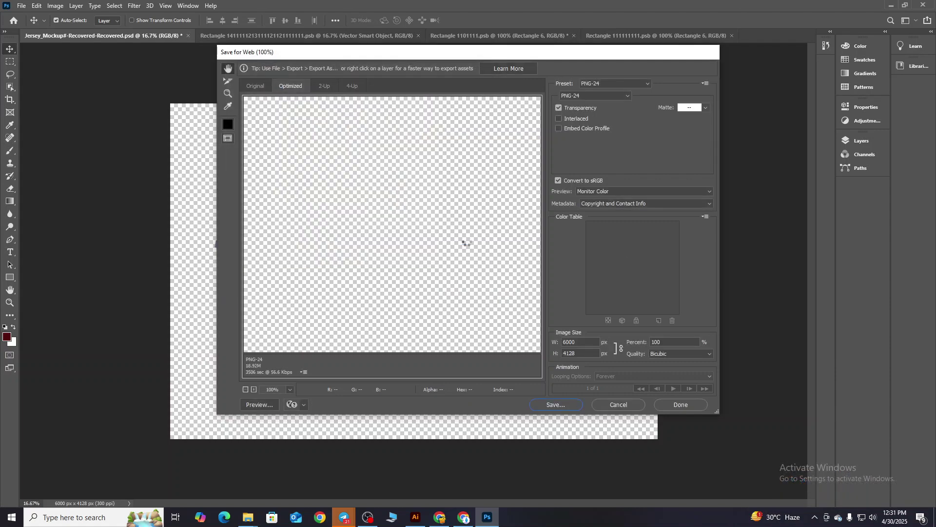